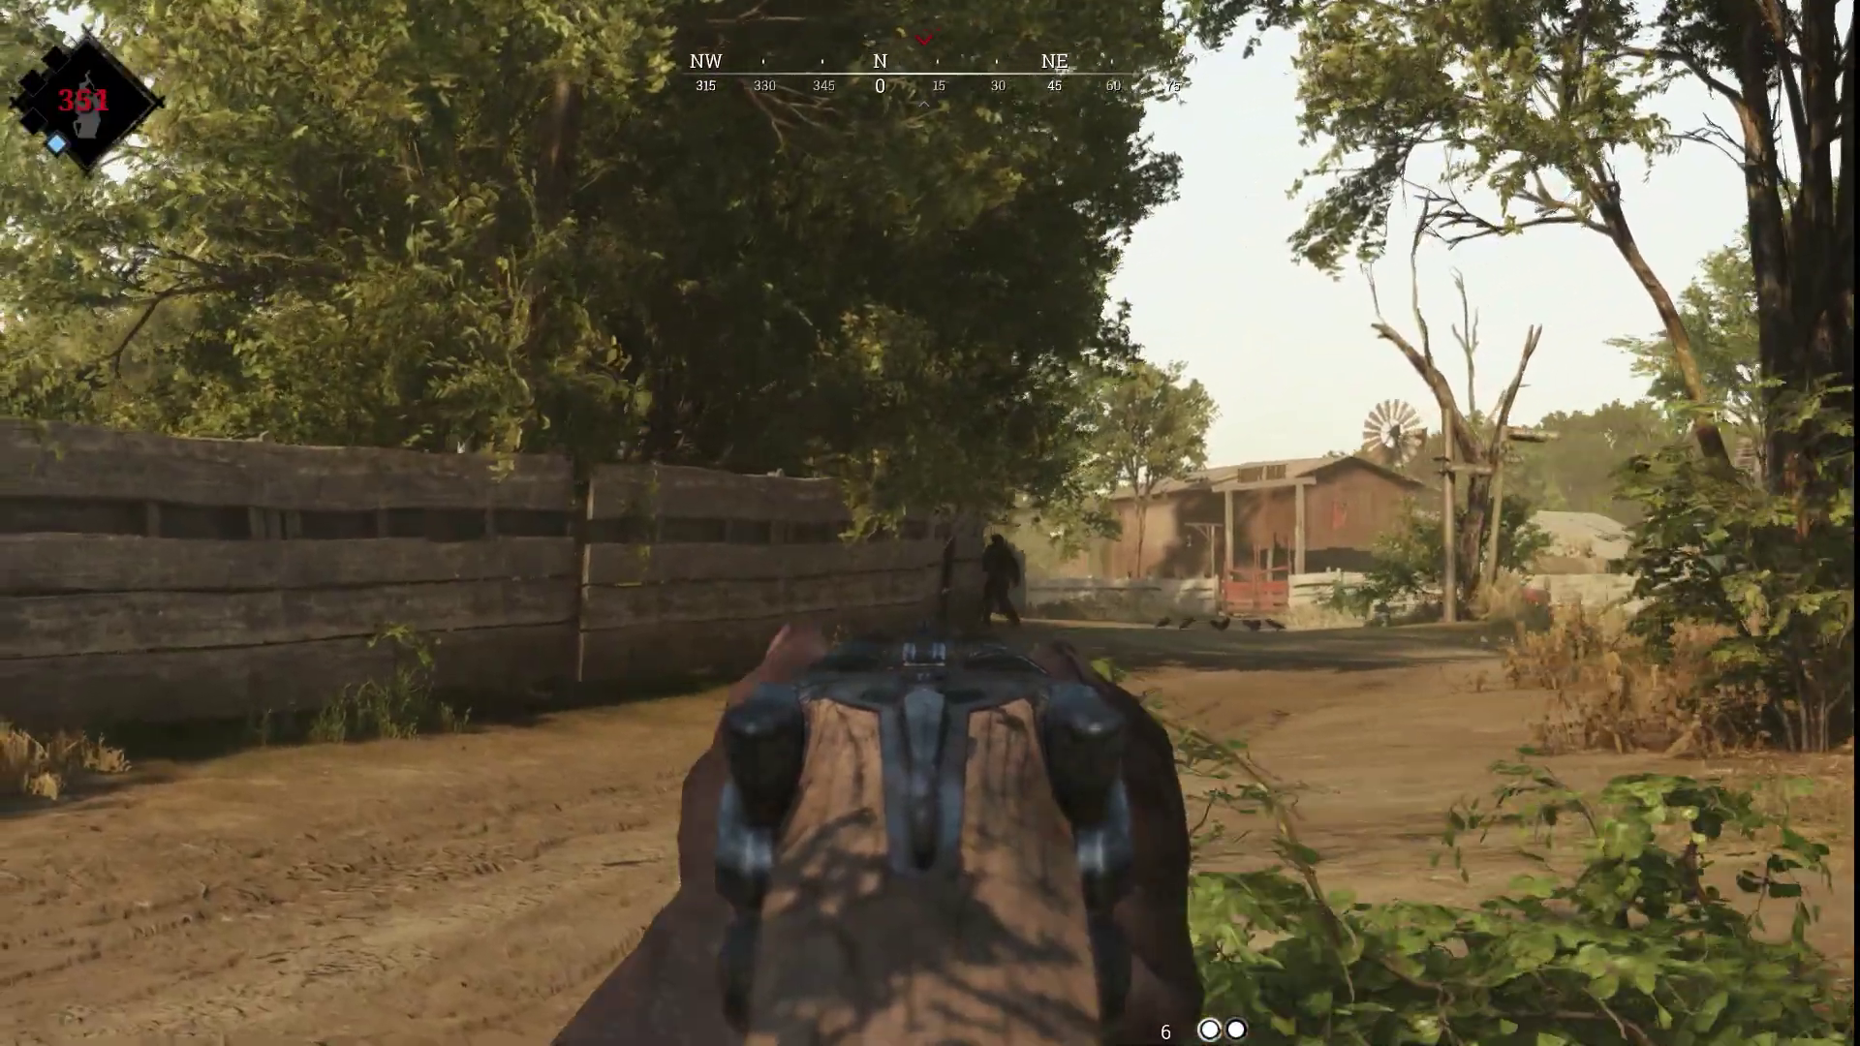
Step: Crouch through the broken fence gap and advance toward the large brick building
{"action": "key", "text": "w"}
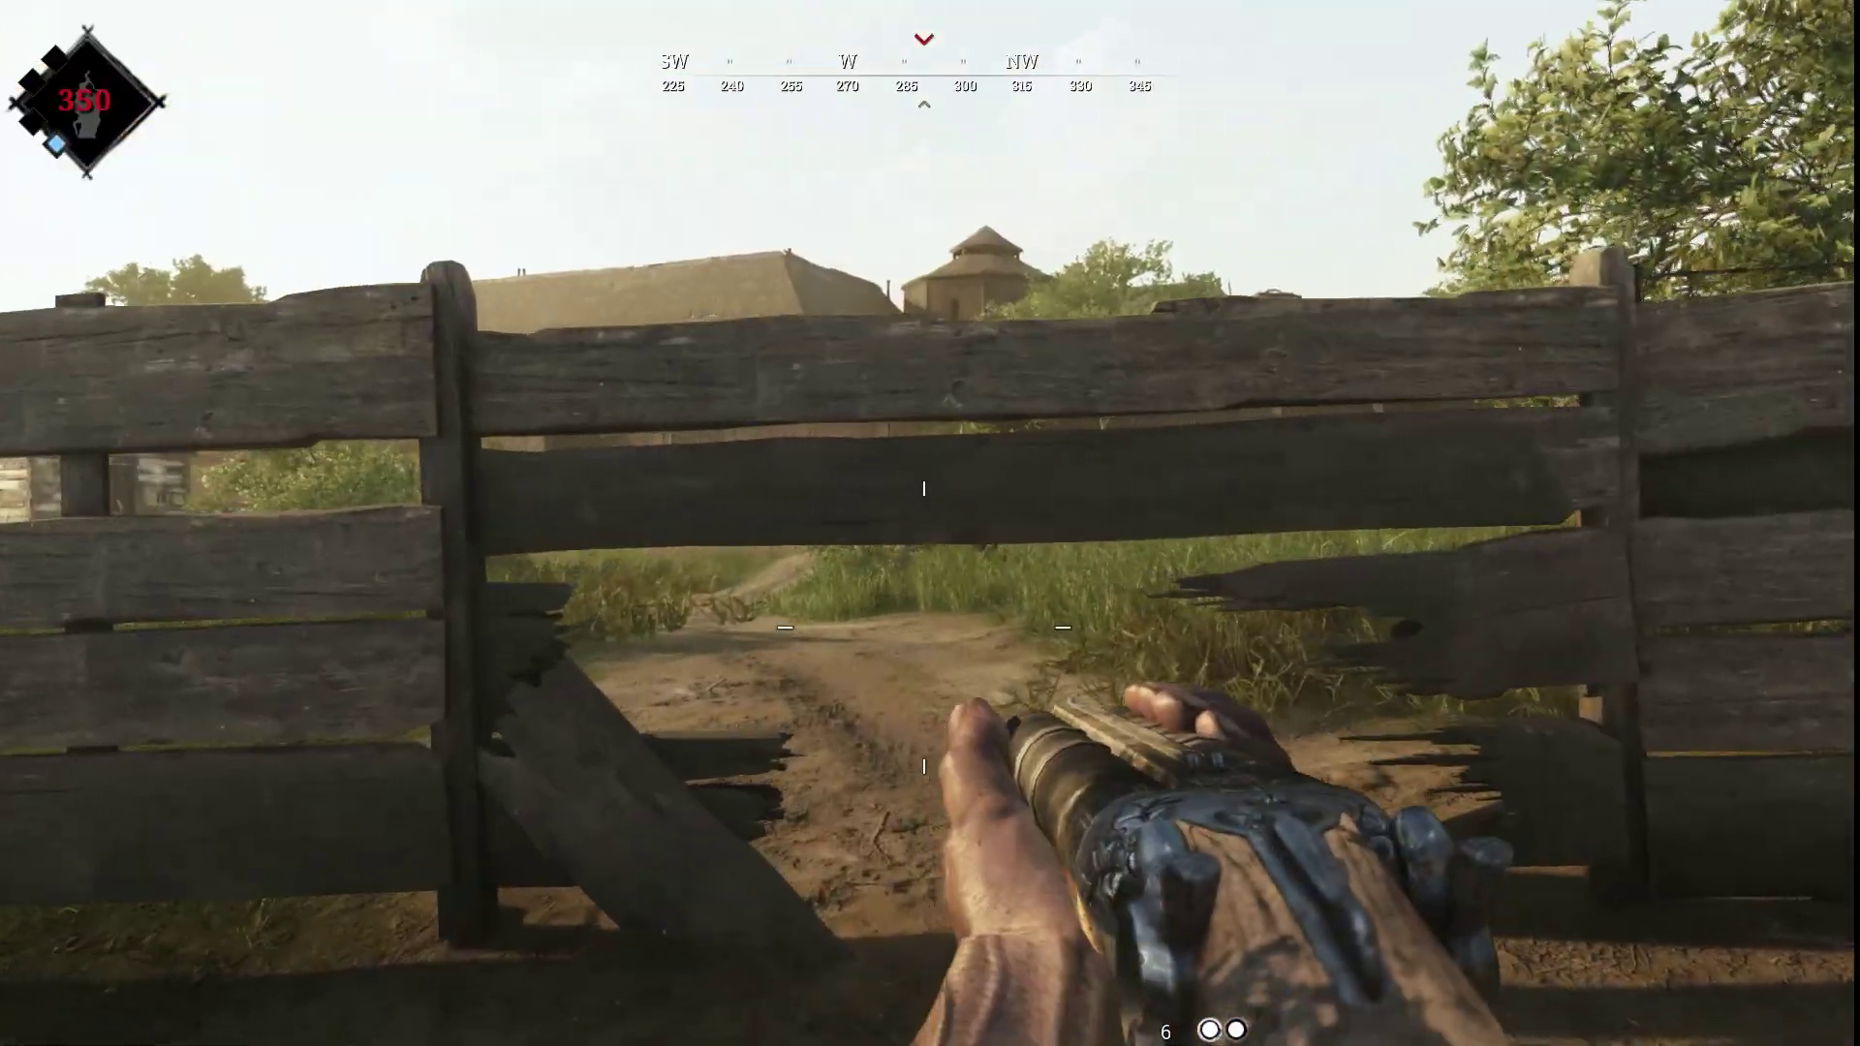
{"action": "key", "text": "ctrl"}
{"action": "key", "text": "w"}
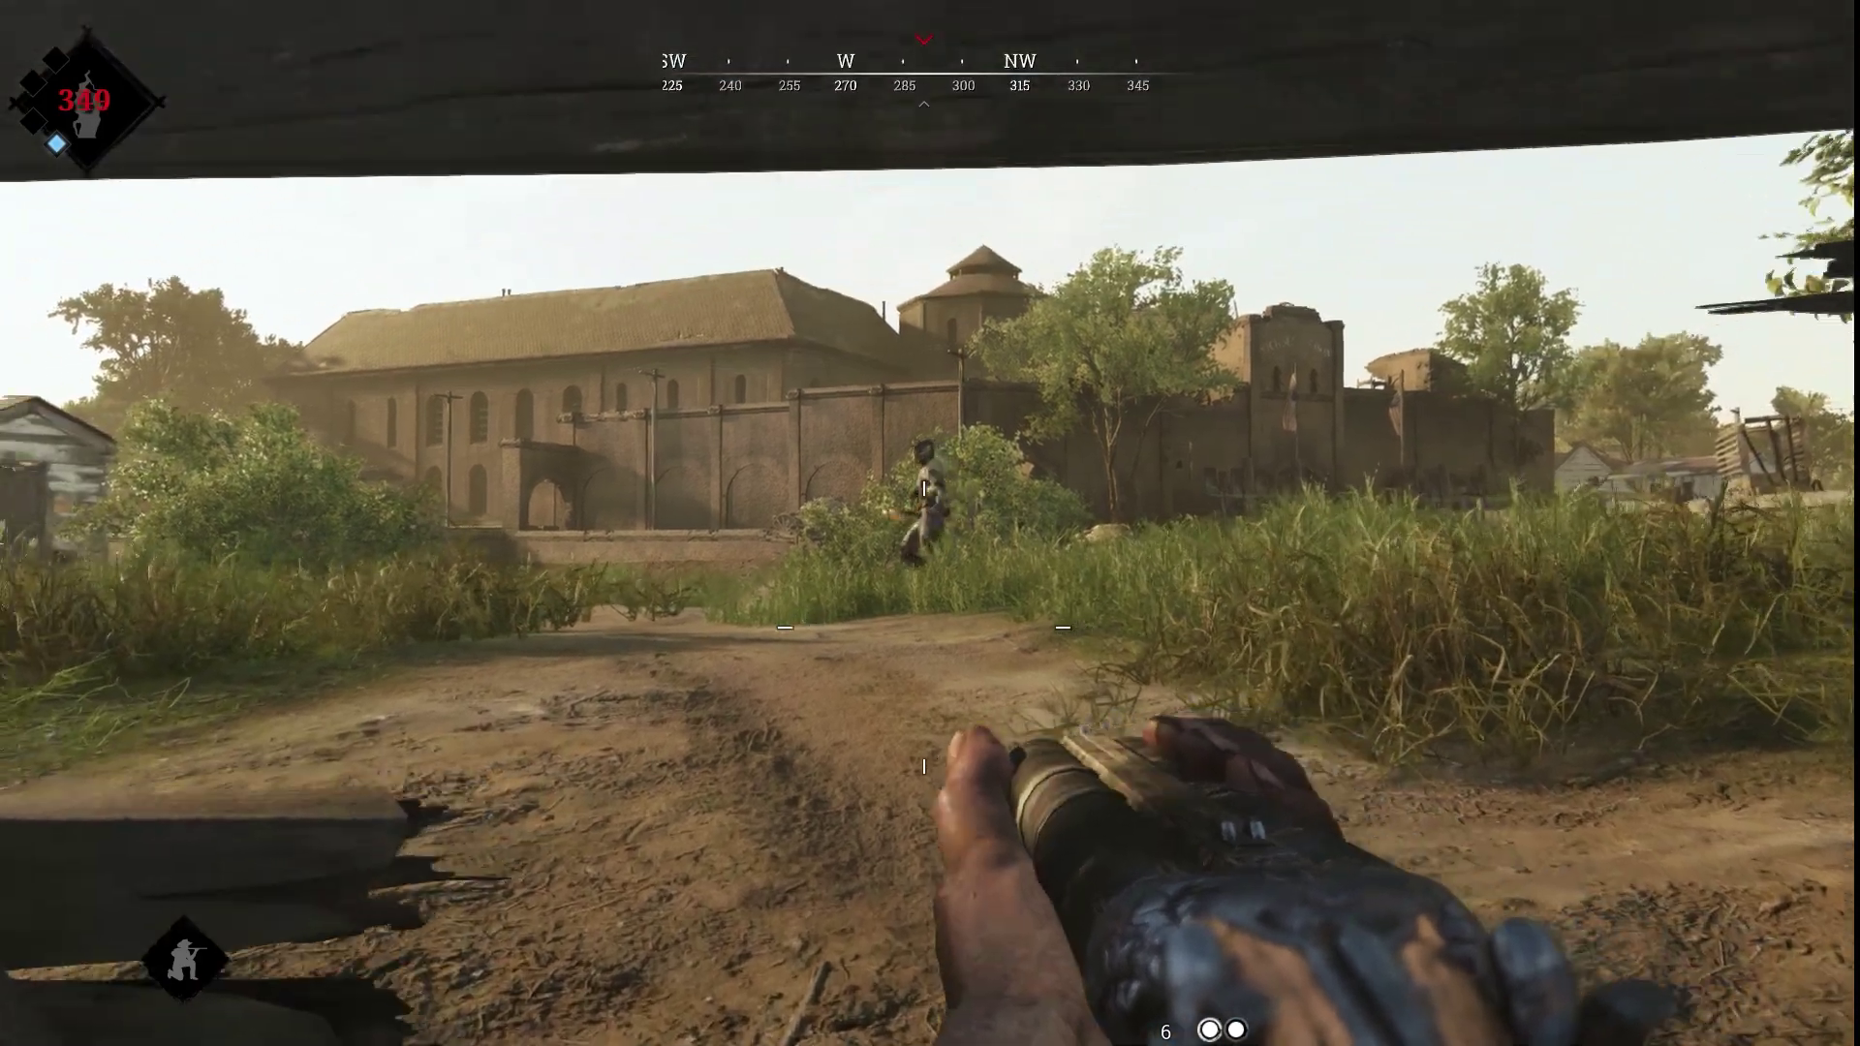
{"action": "key", "text": "w"}
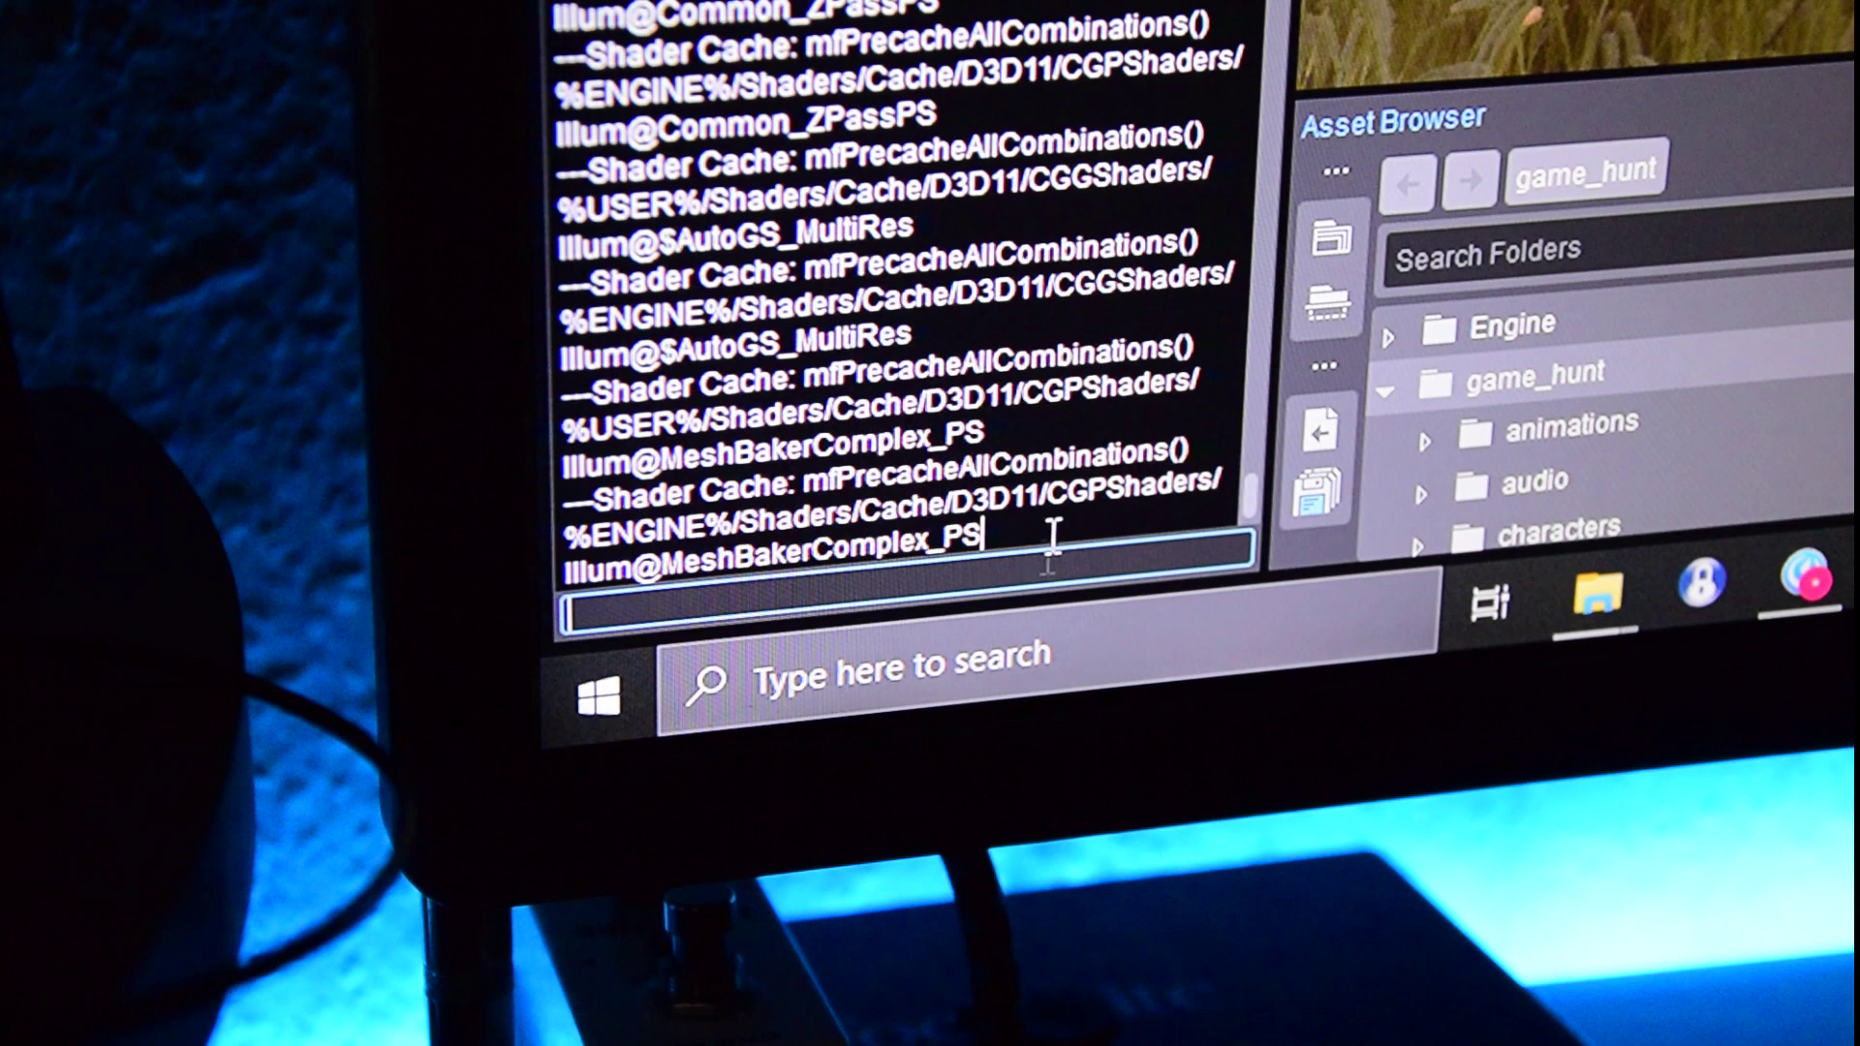
Step: Enter e_debugdraw 3 in the console to show the LOD overlay on the boat (Lod Ratio 116)
{"action": "type", "text": "e_debugdraw 3"}
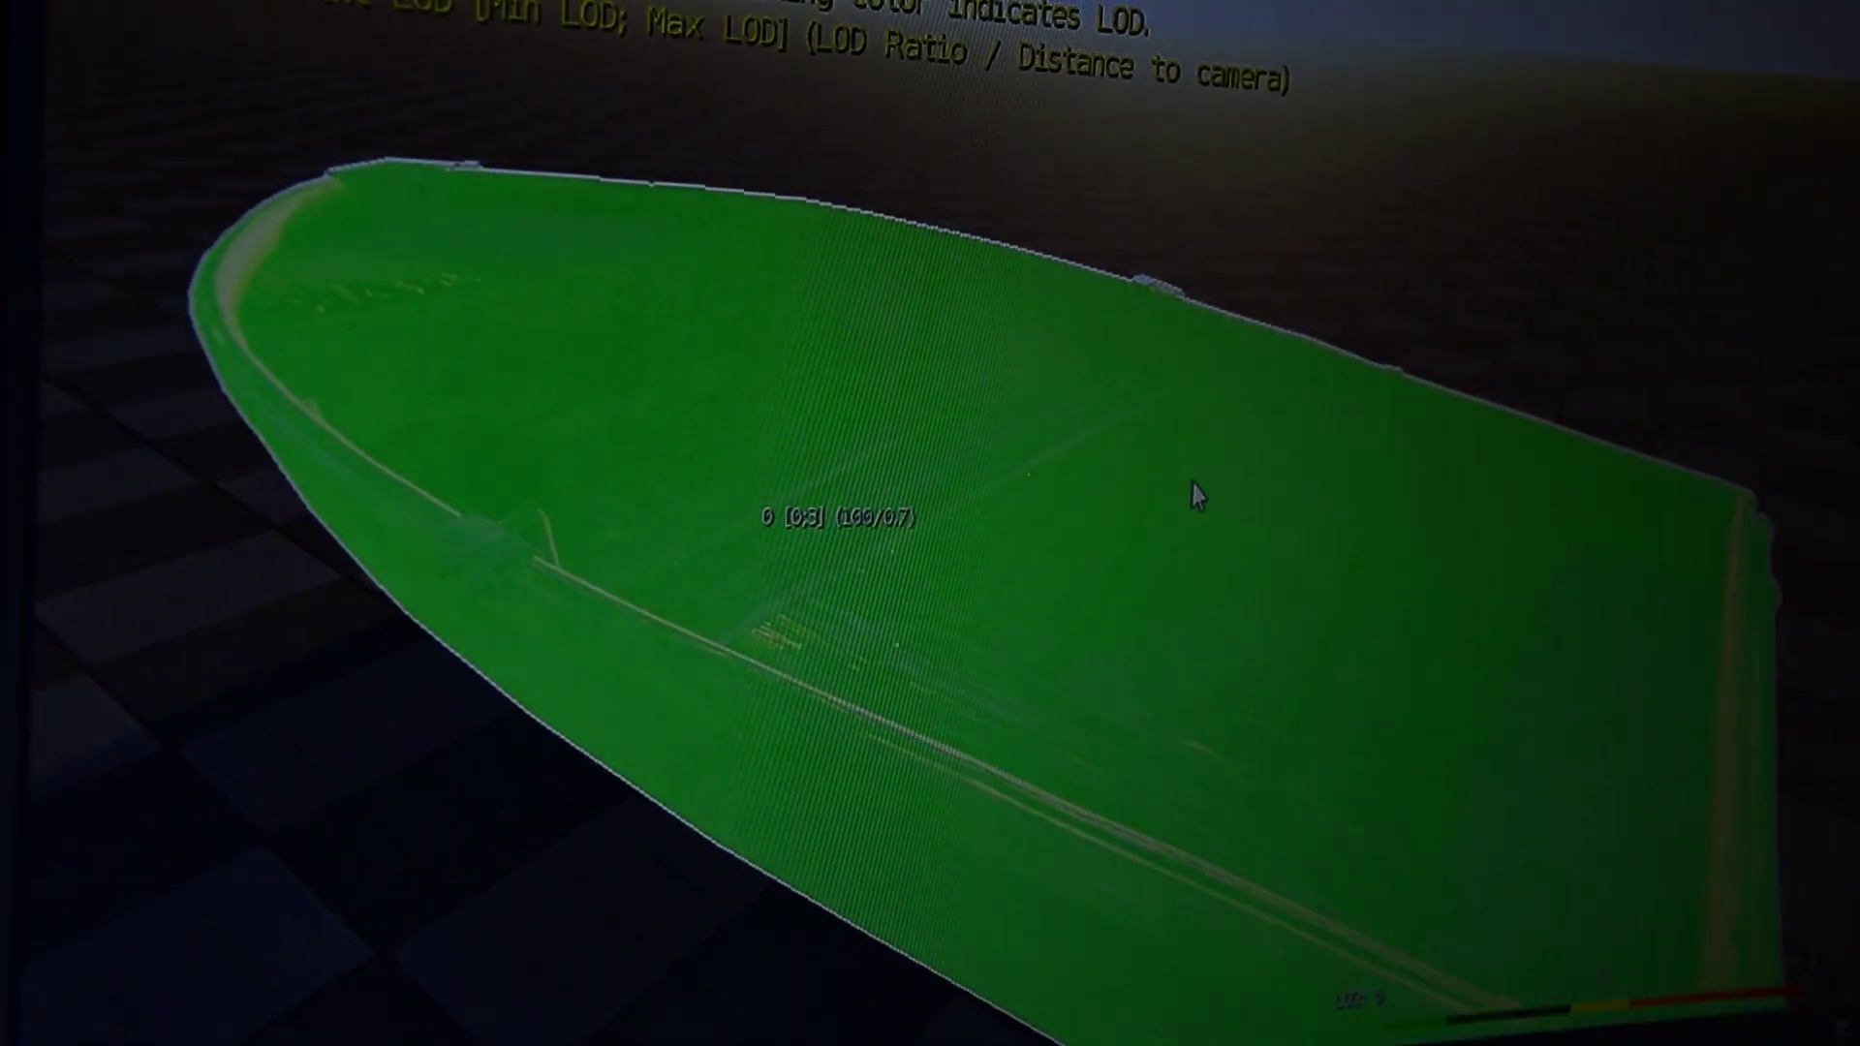
Step: Zoom the viewport out and back in to watch the boat switch from LOD 0 to LOD 2 and 3
{"action": "scroll", "coordinate": [1201, 462], "scroll_direction": "down", "scroll_amount": 10}
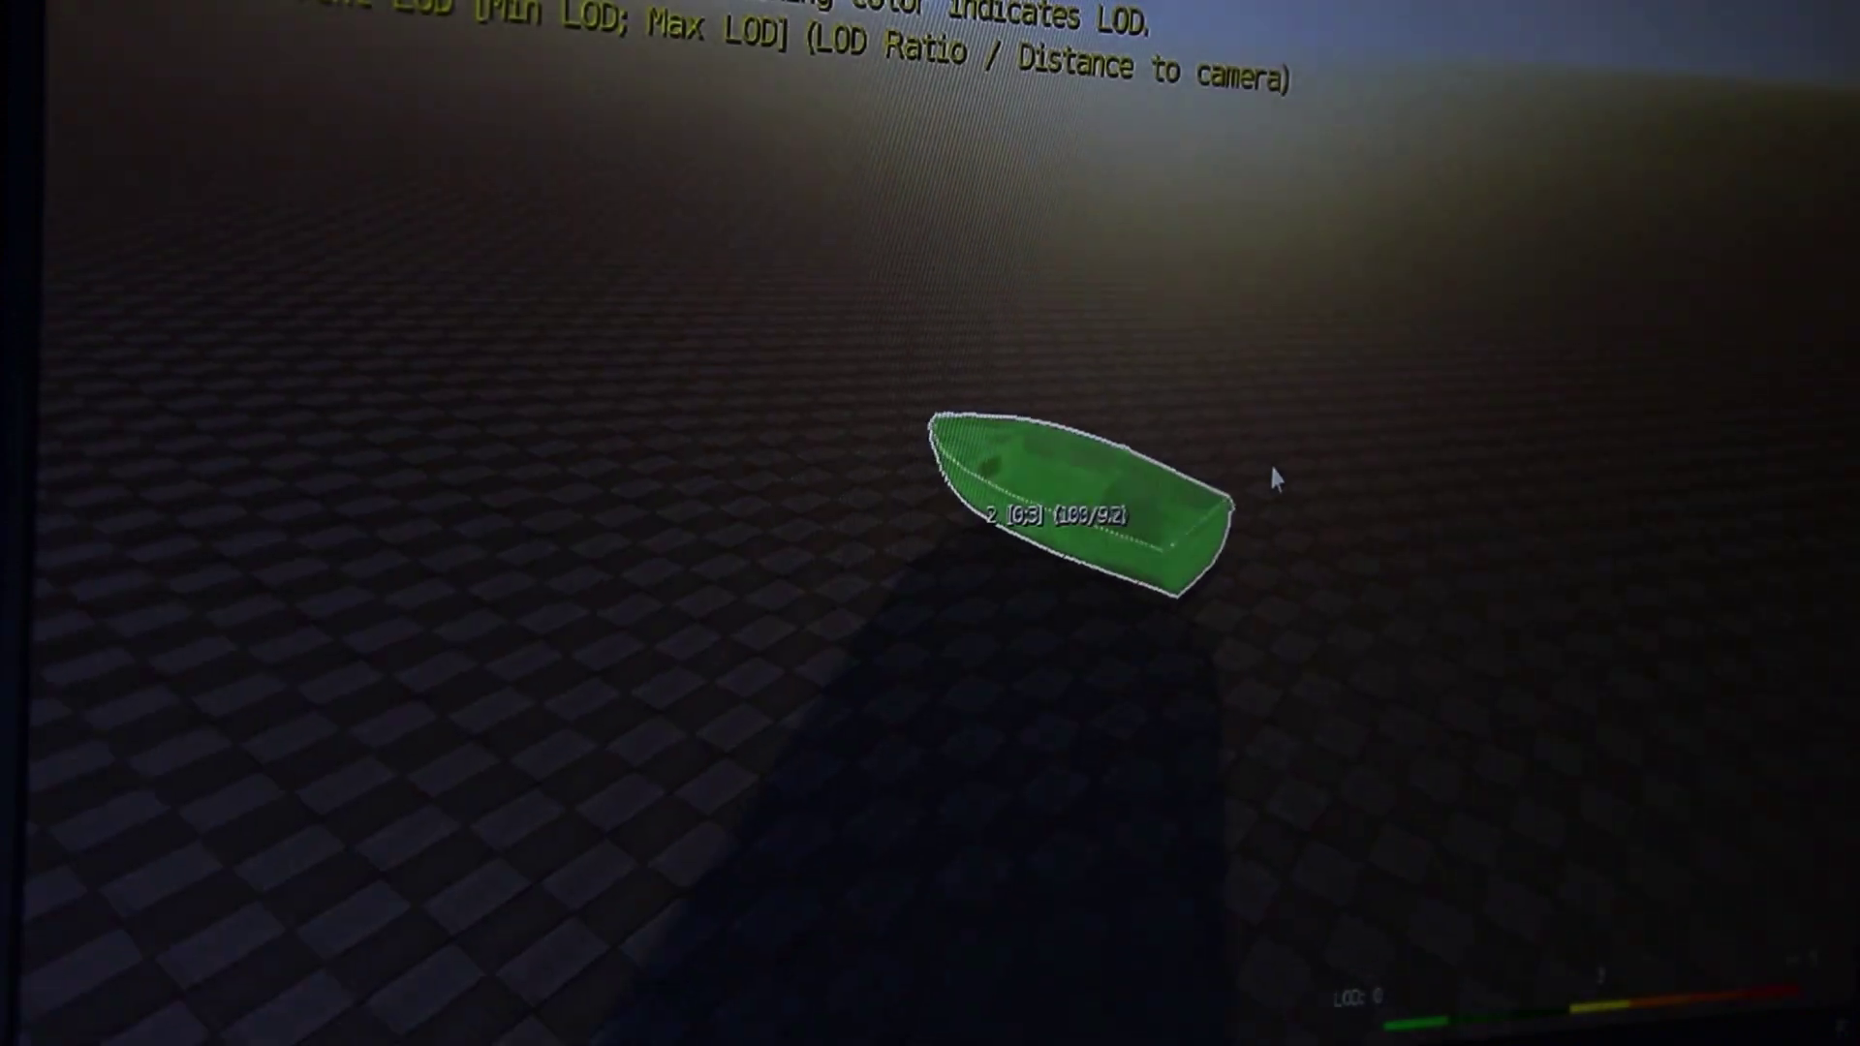
{"action": "scroll", "coordinate": [1272, 469], "scroll_direction": "down", "scroll_amount": 6}
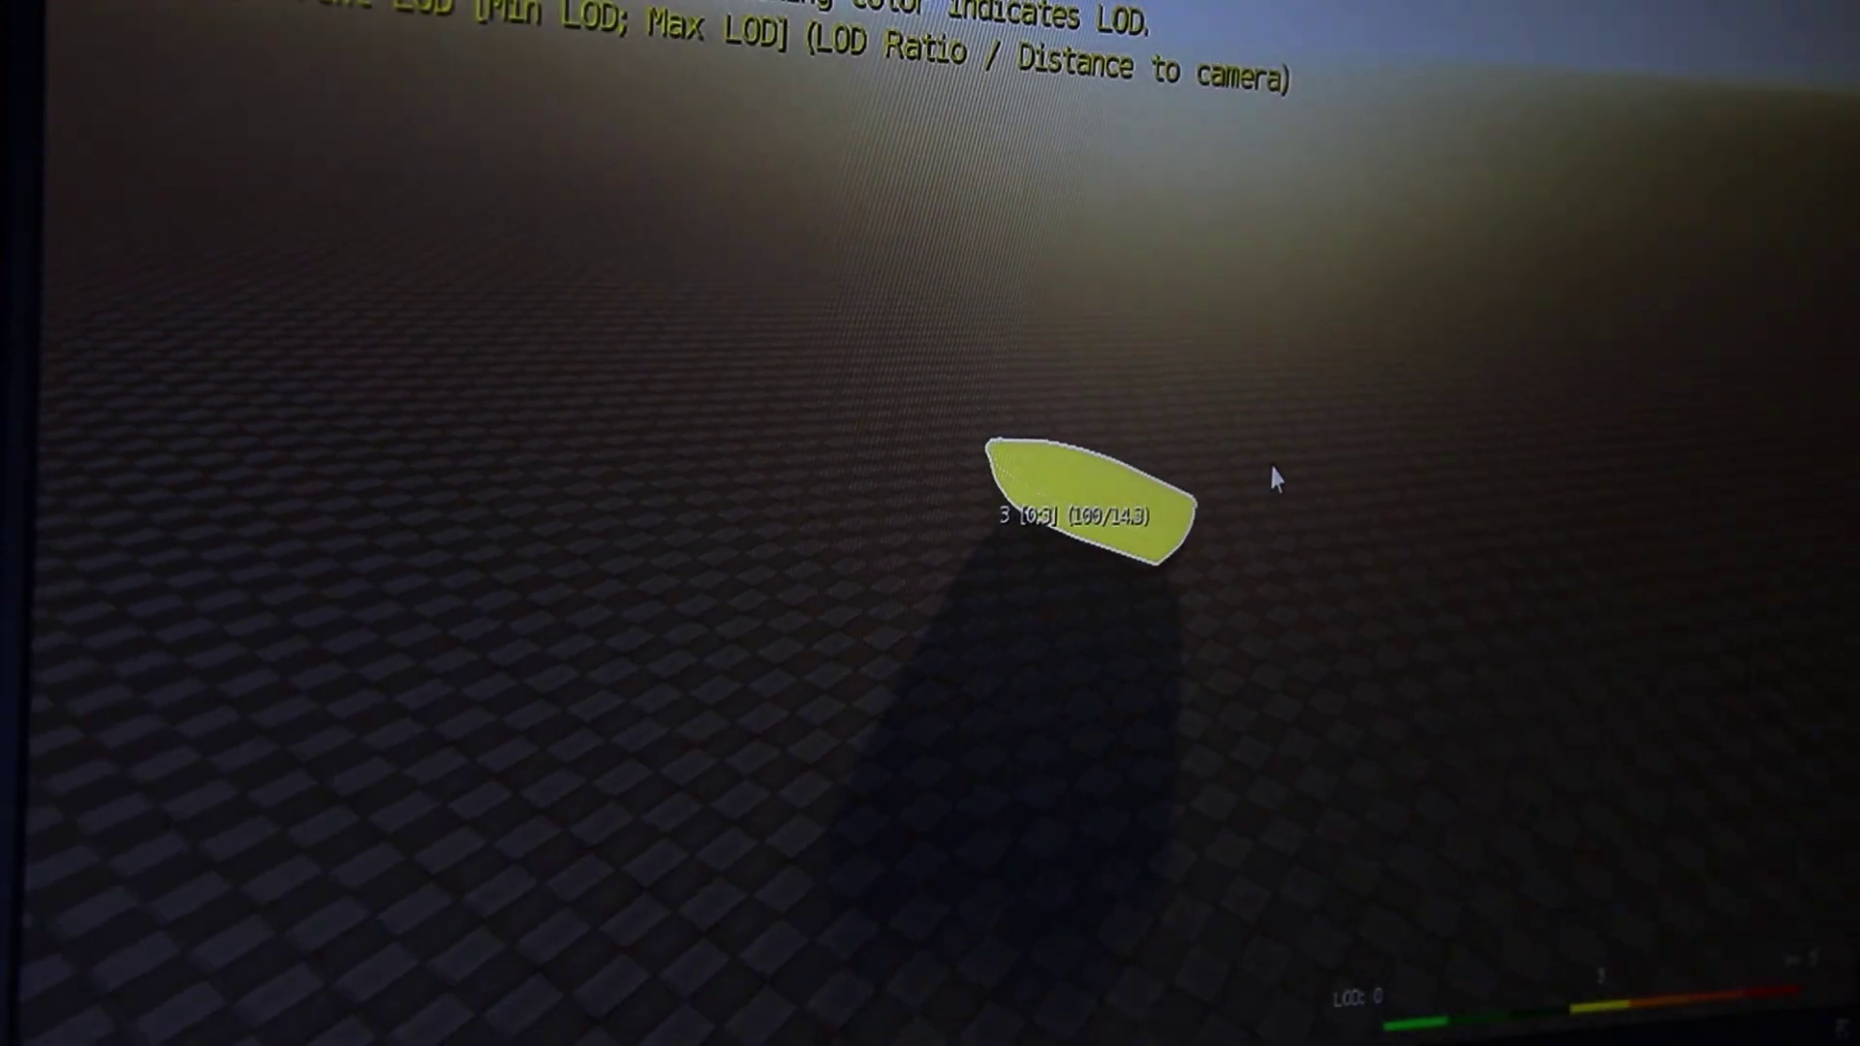
{"action": "scroll", "coordinate": [1264, 470], "scroll_direction": "up", "scroll_amount": 8}
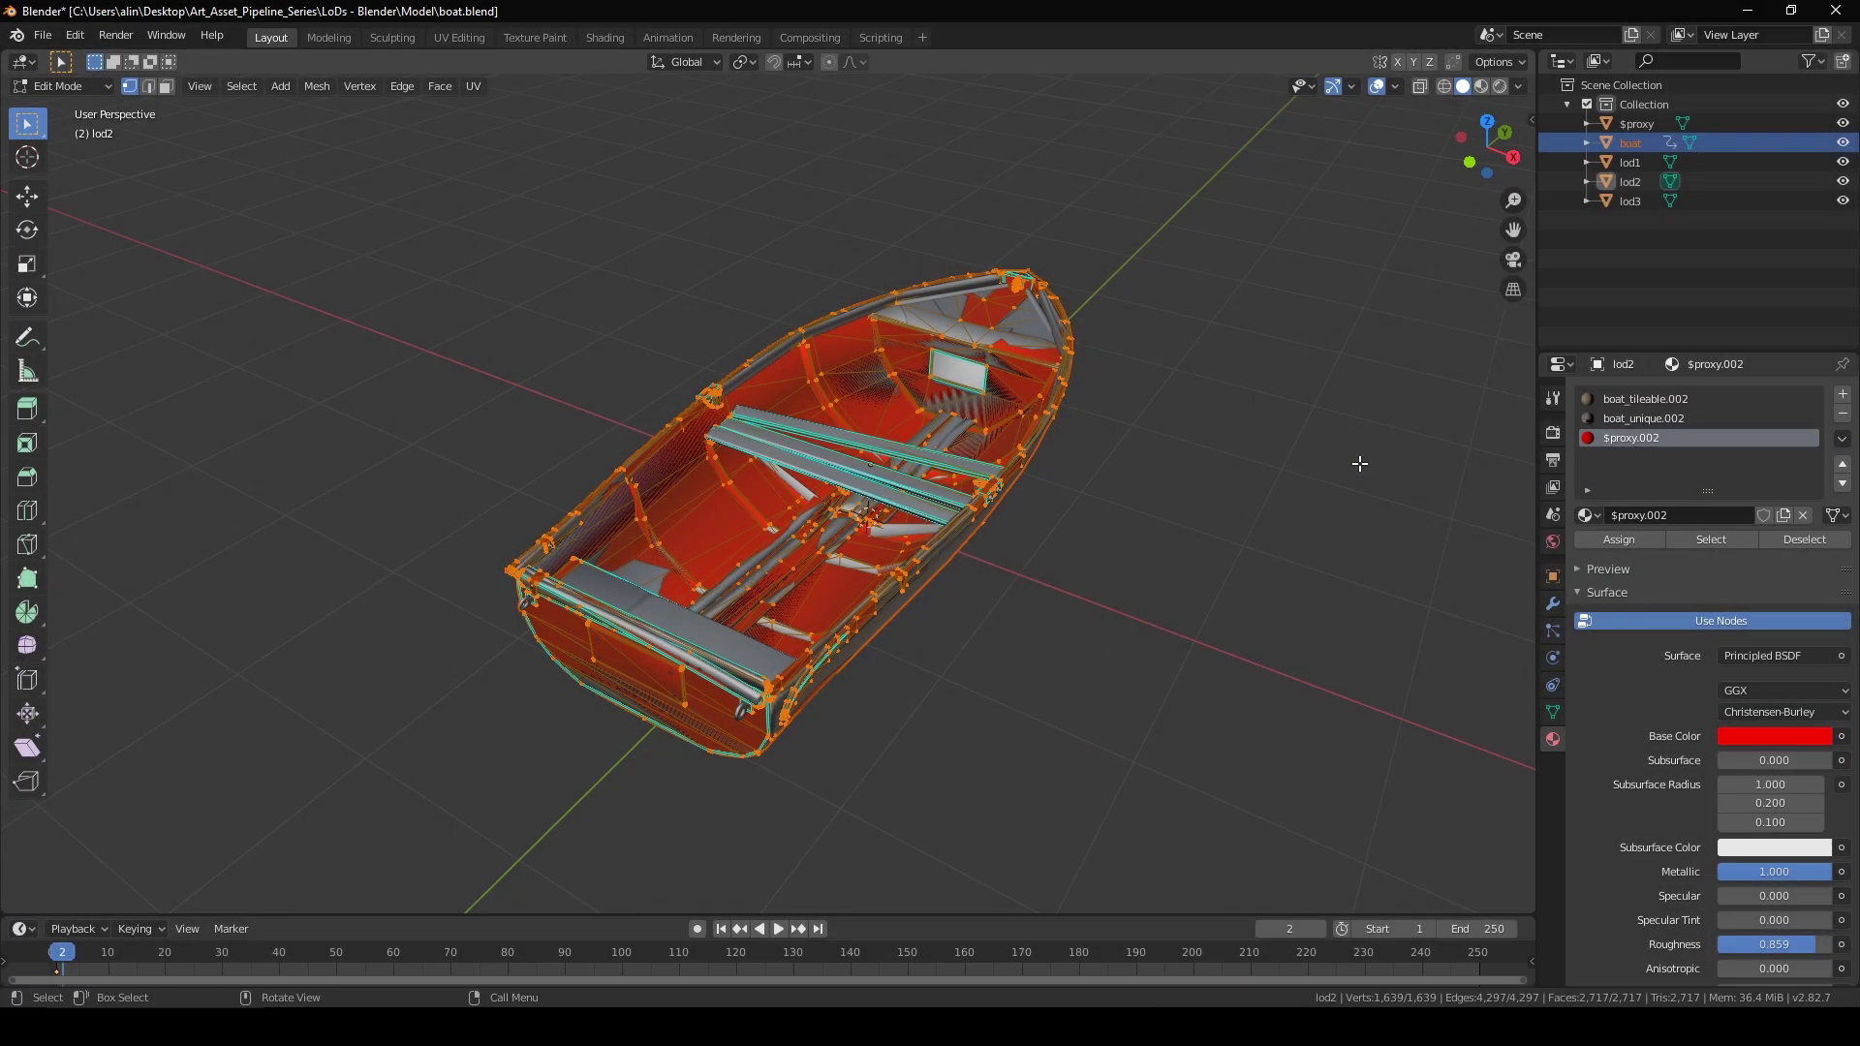
{"action": "middle_click_drag", "start_coordinate": [1316, 496], "coordinate": [1276, 456]}
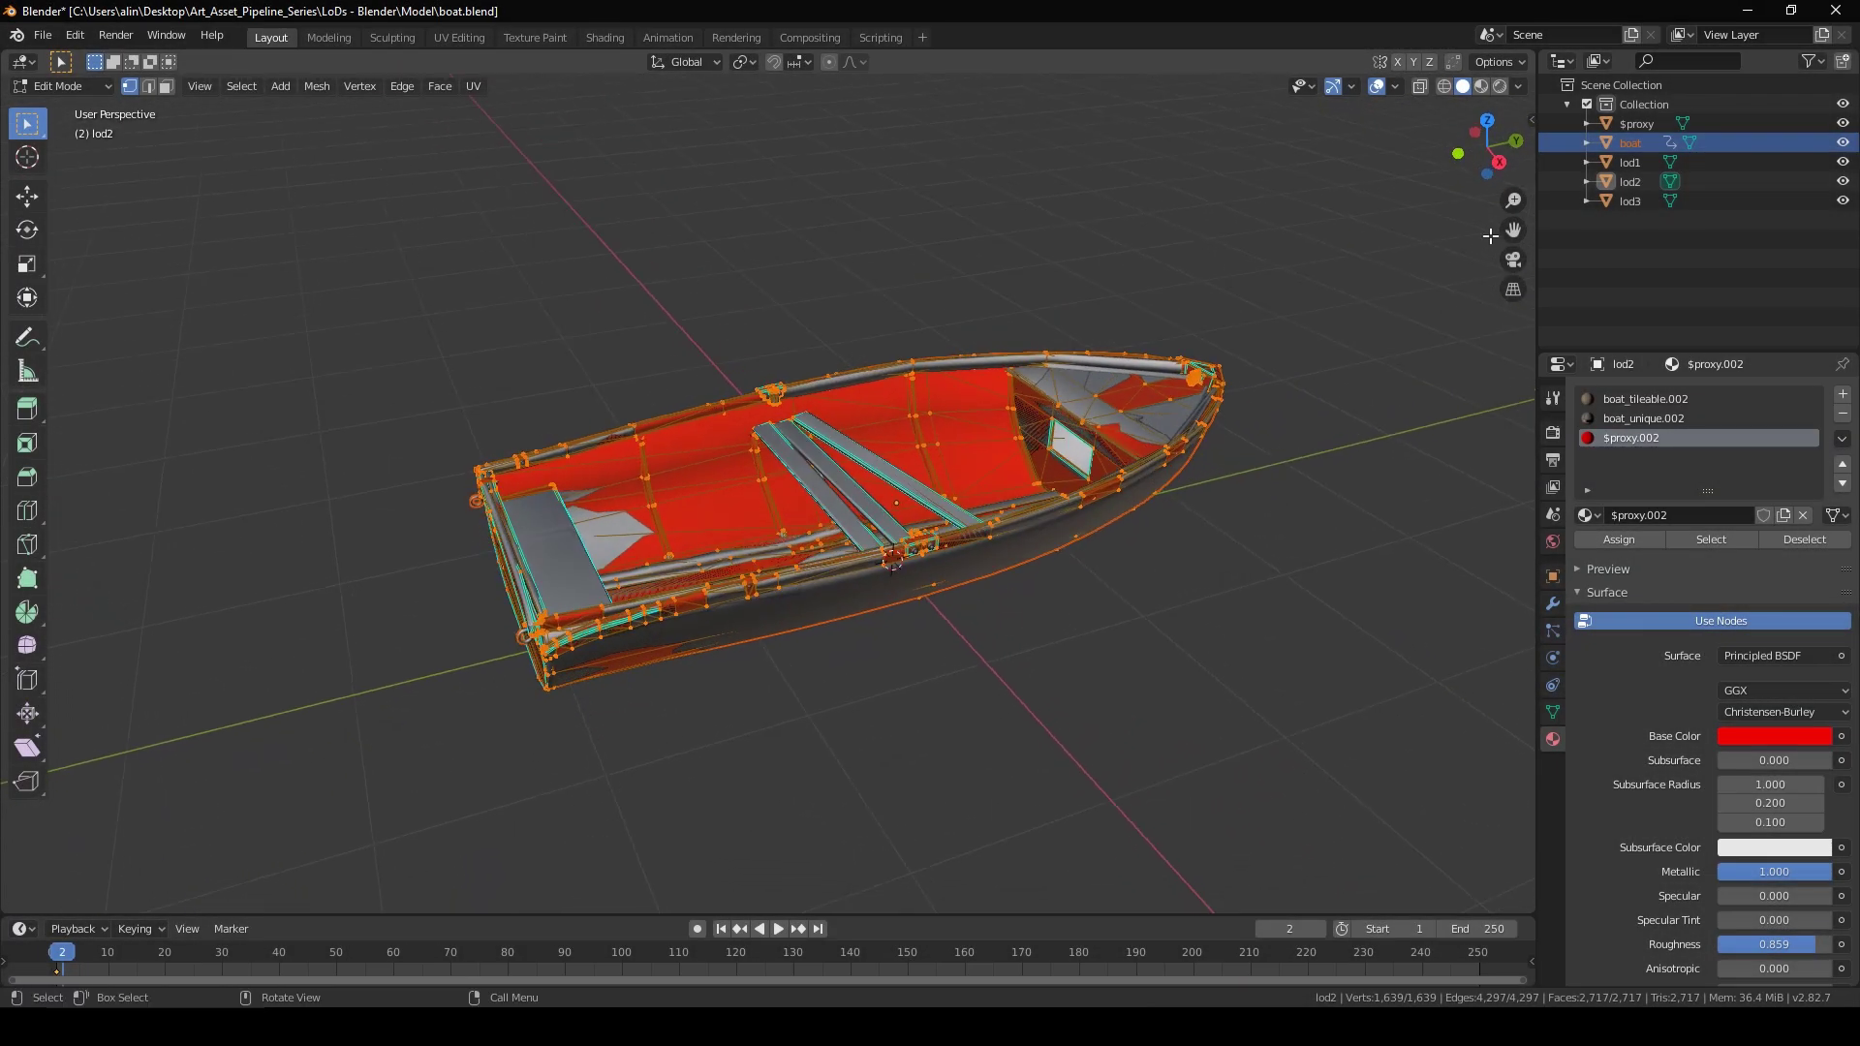
{"action": "left_click", "coordinate": [1654, 124]}
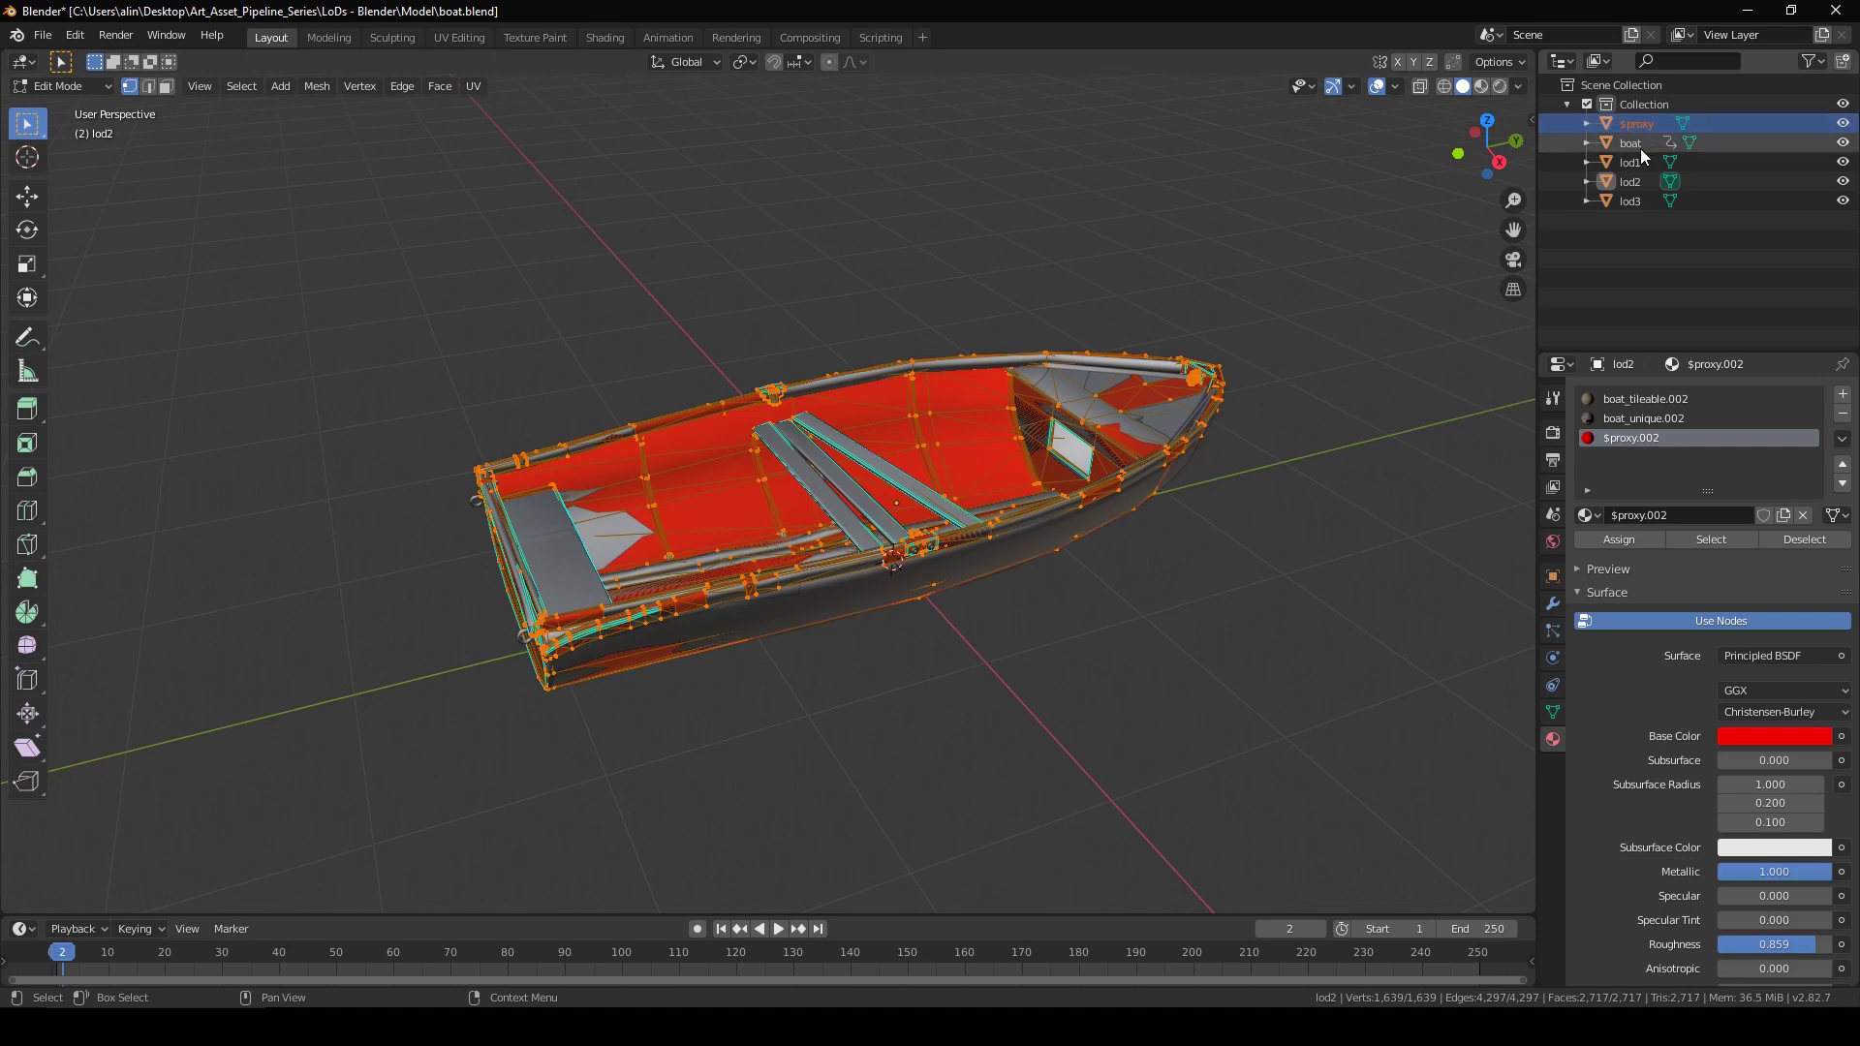
{"action": "left_click", "coordinate": [1624, 165]}
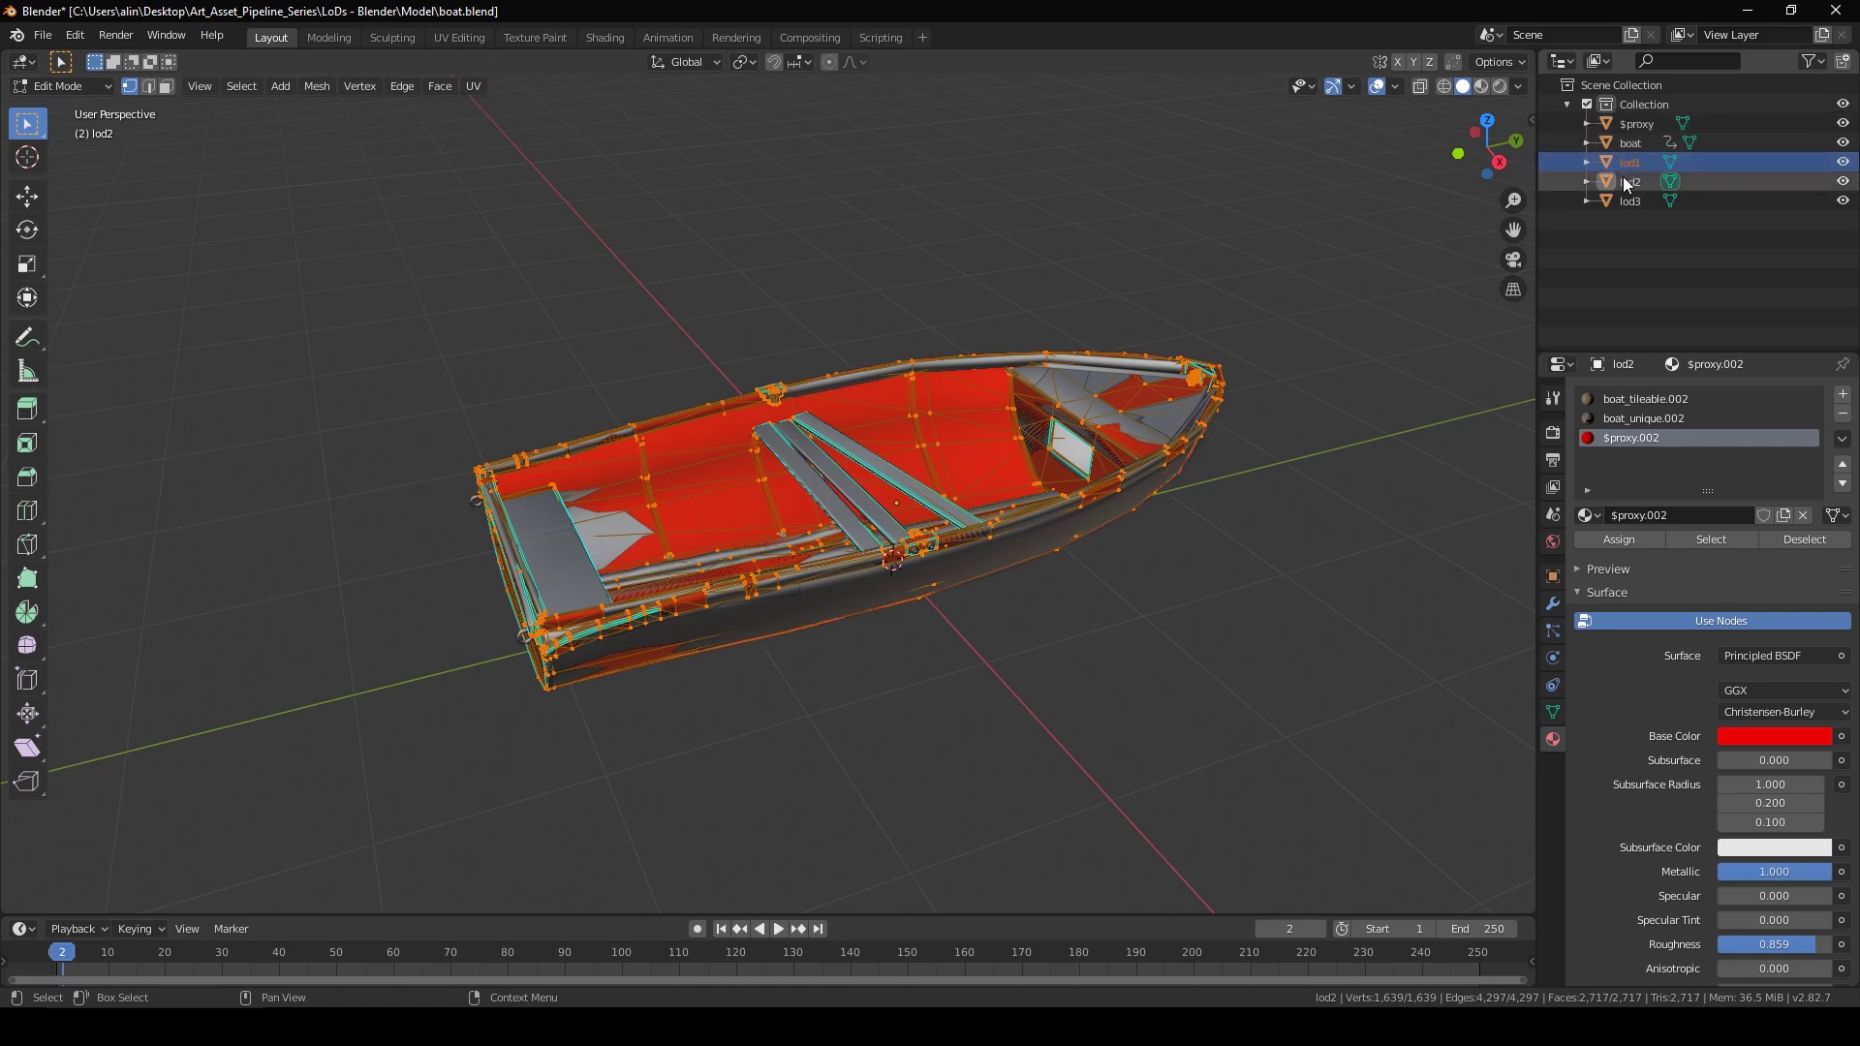
{"action": "left_click", "coordinate": [1625, 183]}
{"action": "left_click", "coordinate": [1628, 201]}
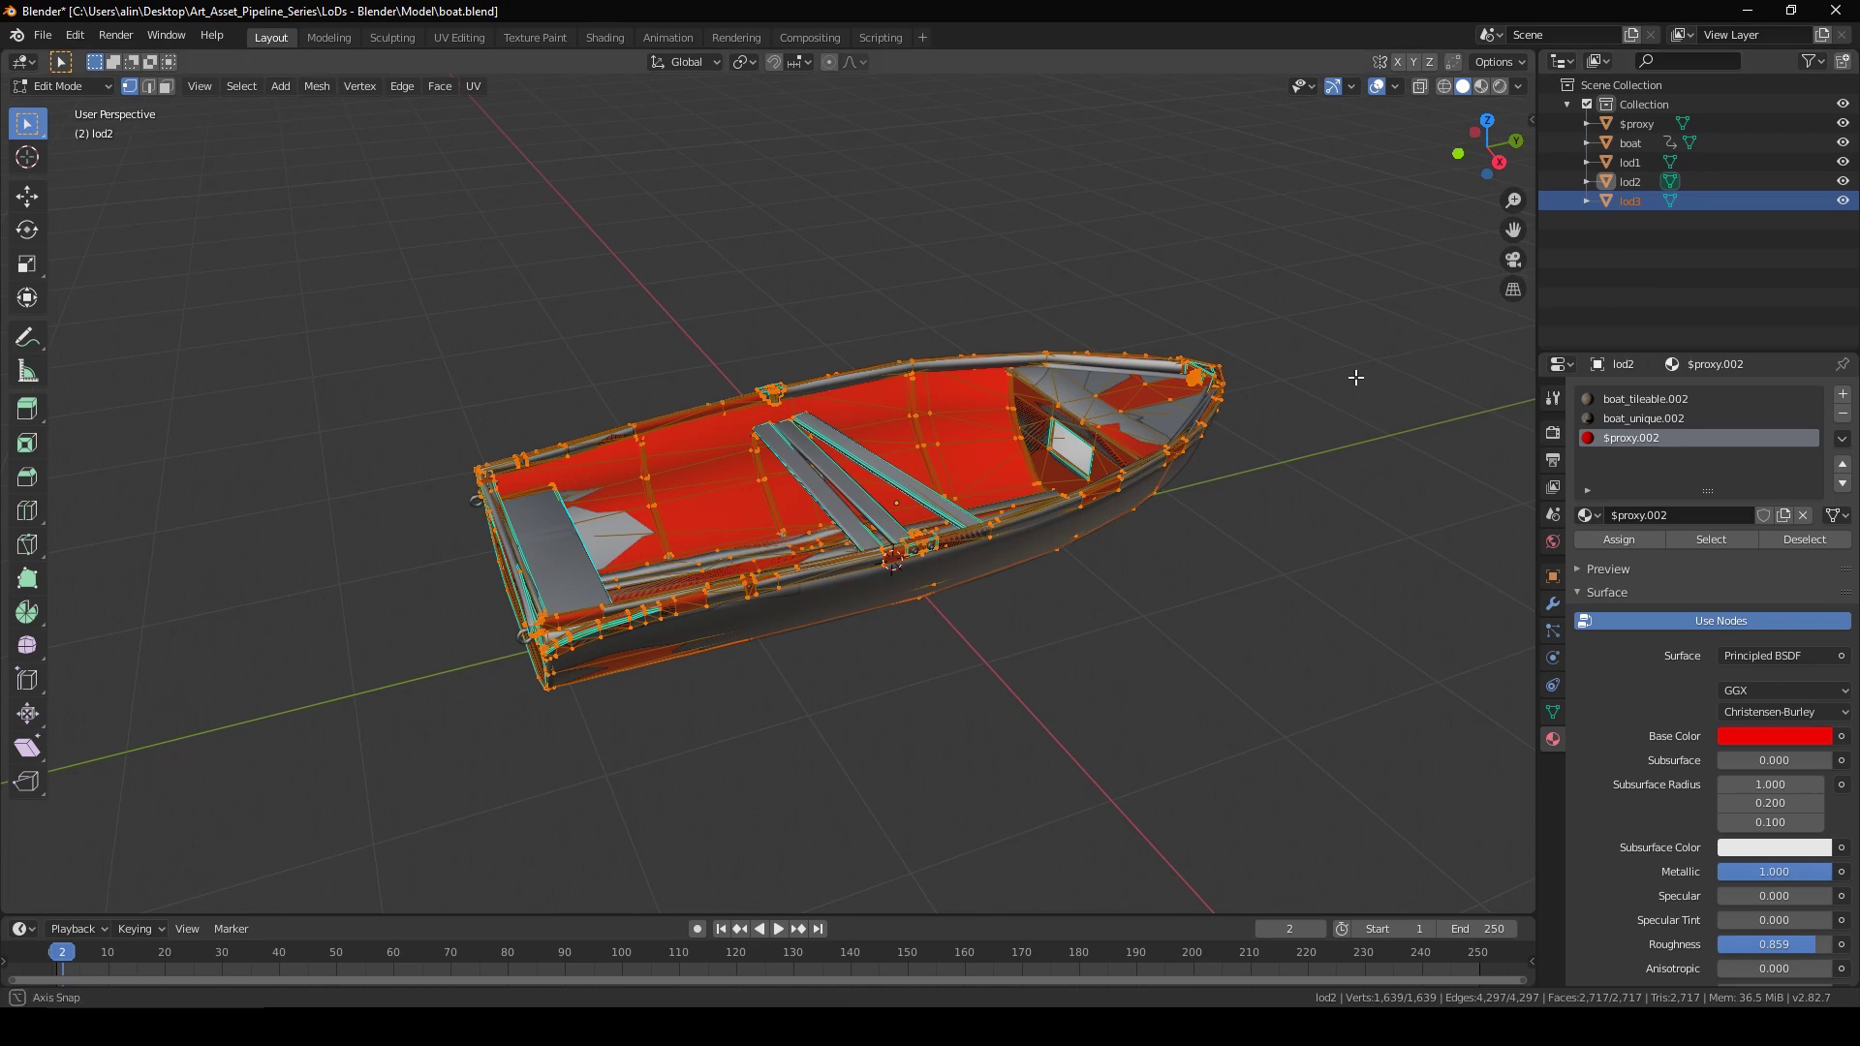
{"action": "middle_click_drag", "start_coordinate": [1350, 378], "coordinate": [1383, 393]}
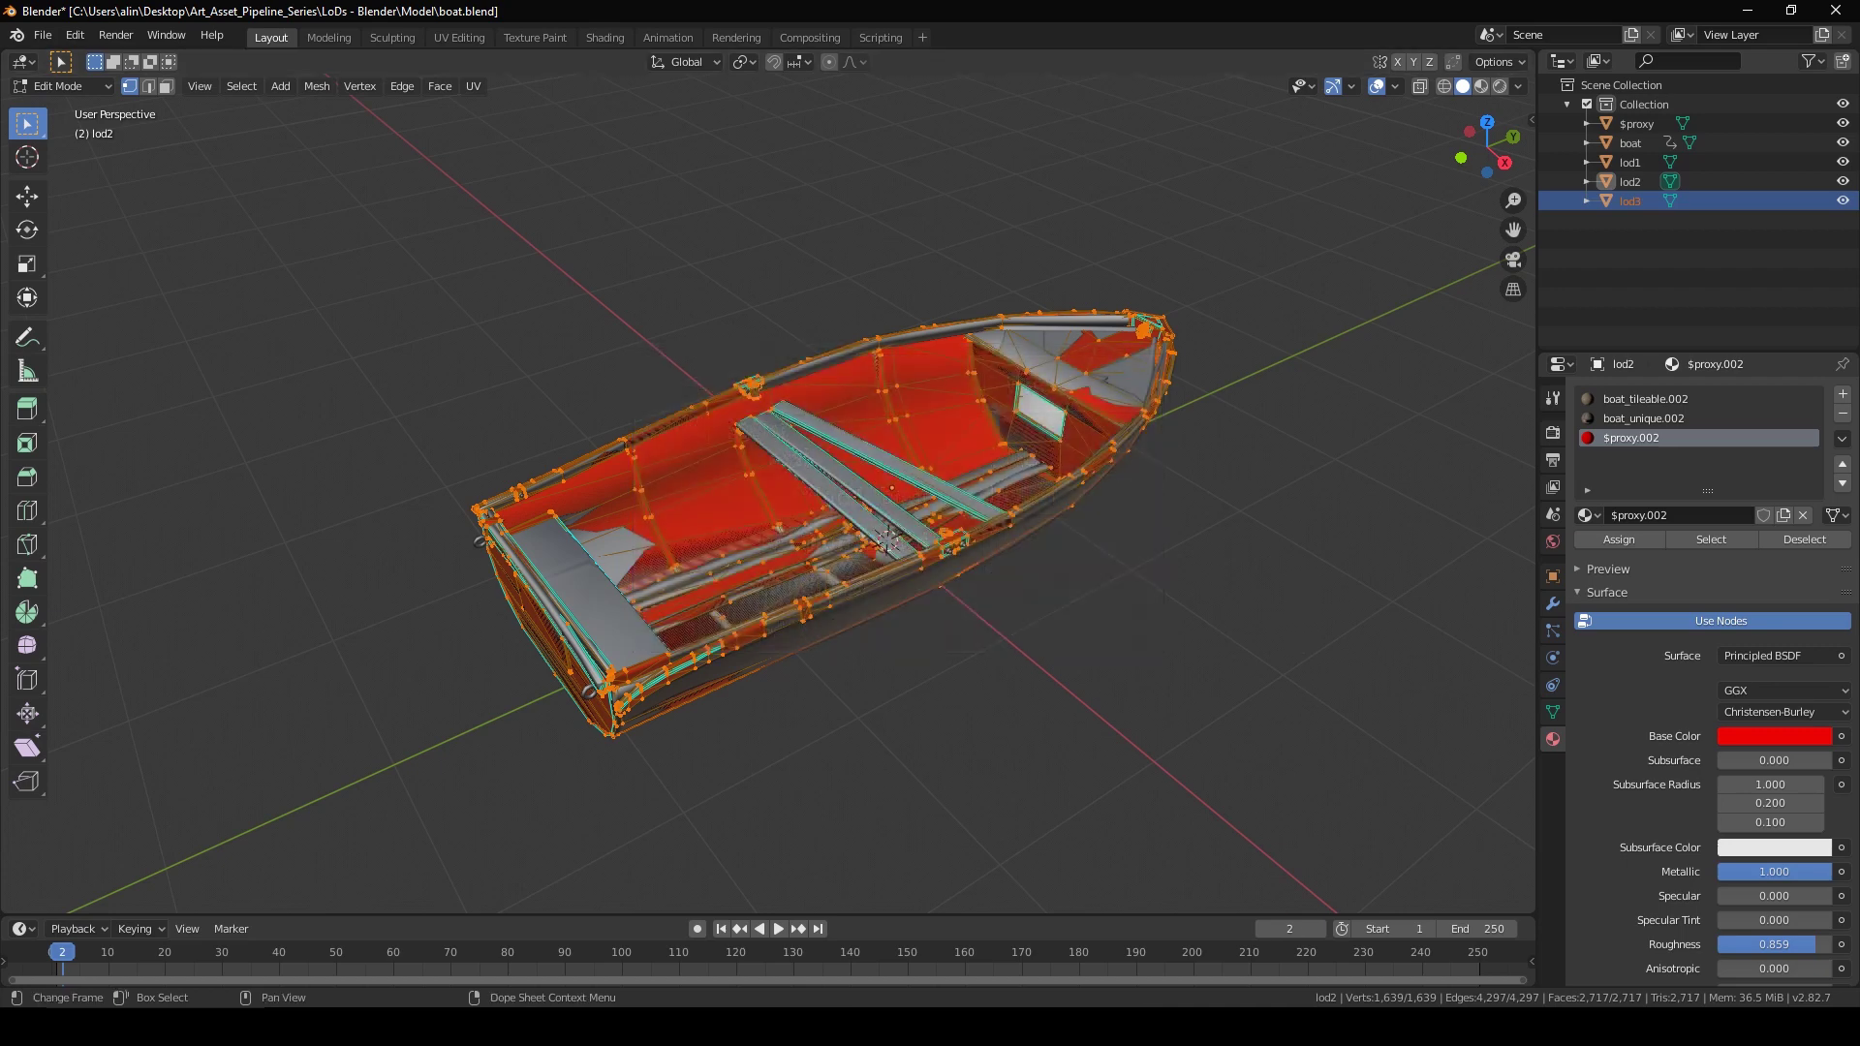
{"action": "middle_click_drag", "start_coordinate": [1333, 789], "coordinate": [1296, 771]}
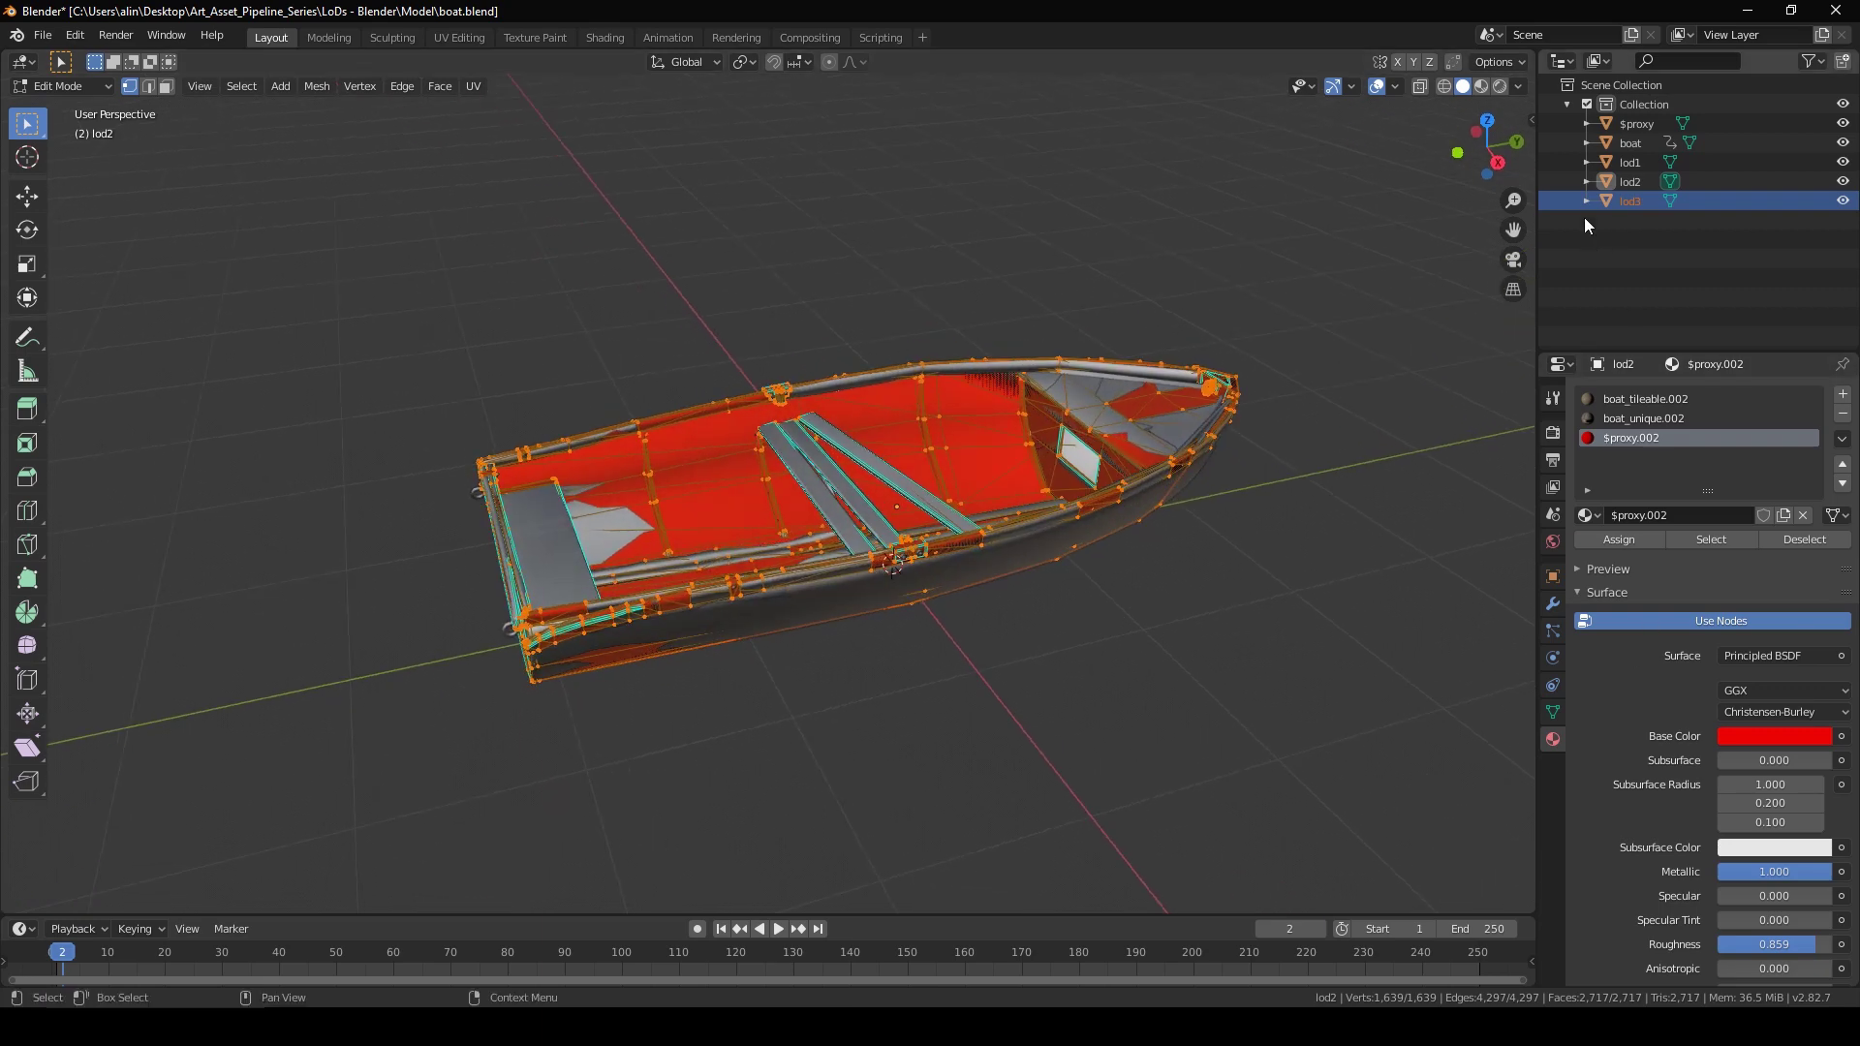
Step: Rename the Outliner's lod1, lod2 and lod3 objects to $lod1_boat, $lod2_boat and $lod3_boat
{"action": "left_click", "coordinate": [1604, 161]}
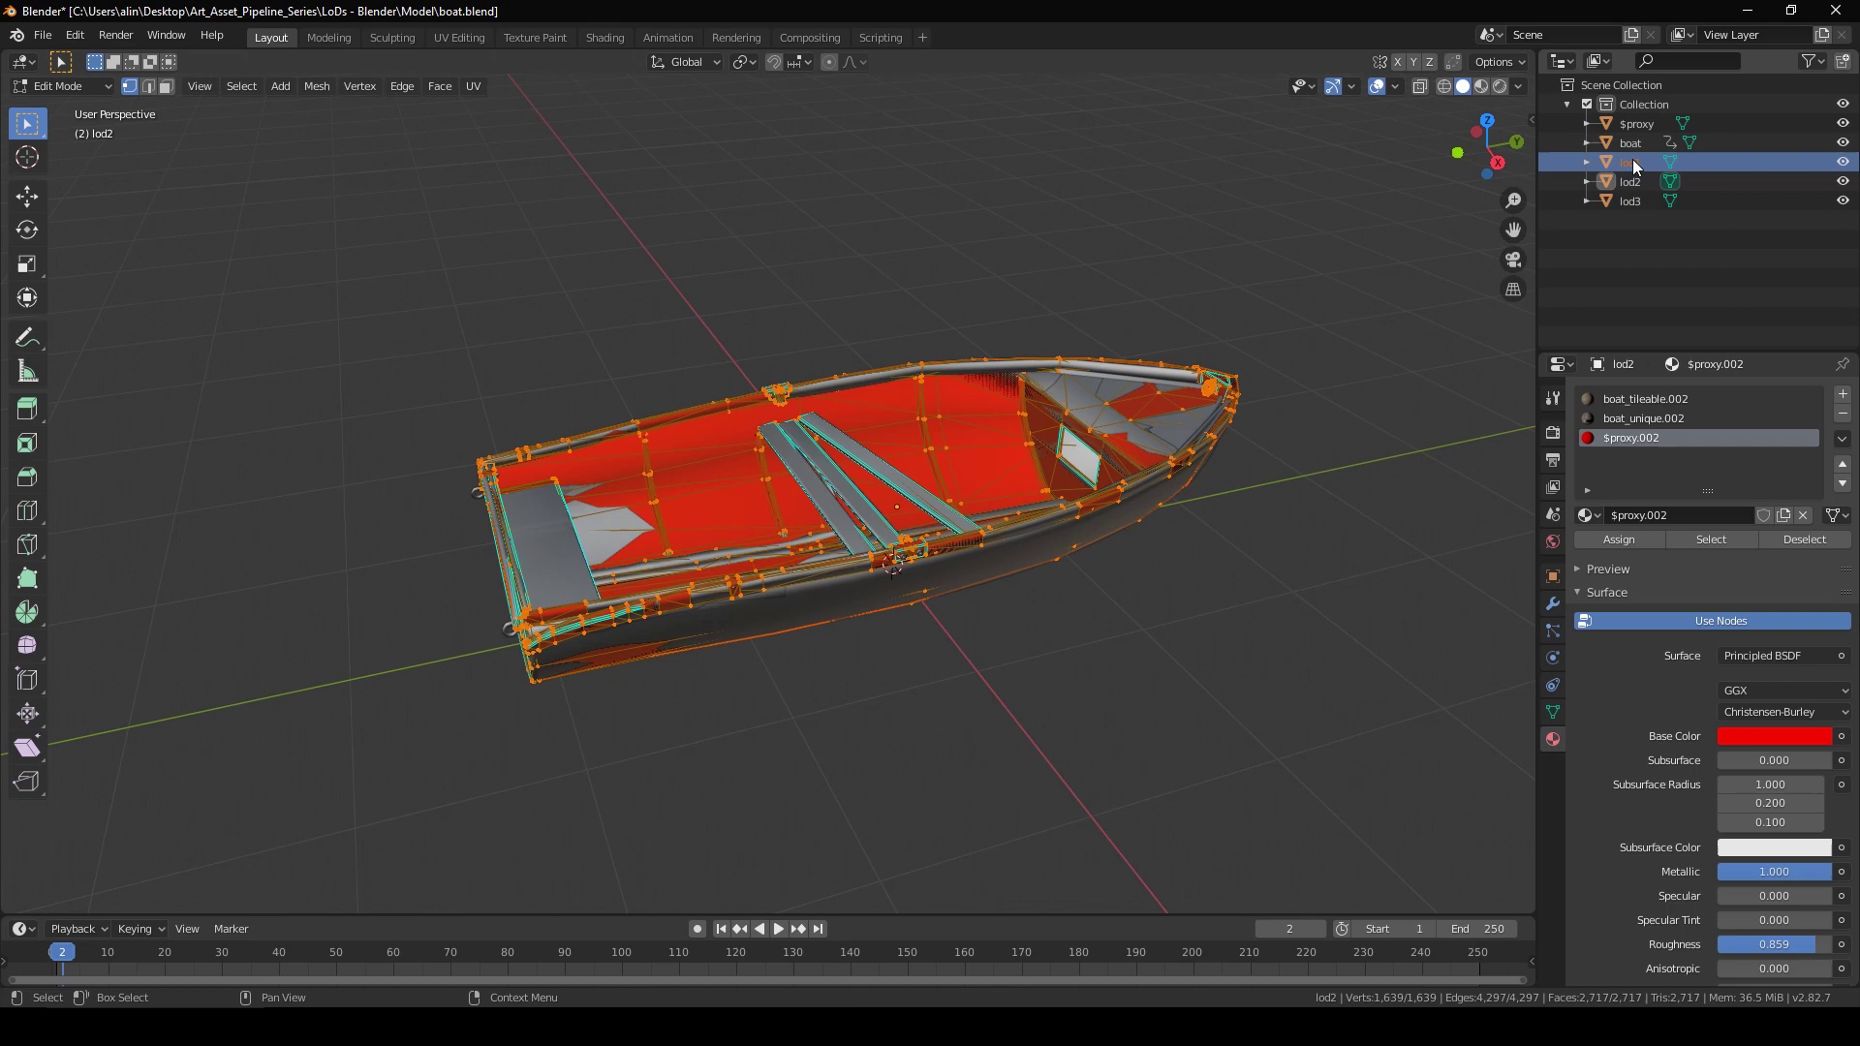
{"action": "double_click", "coordinate": [1631, 161]}
{"action": "type", "text": "$lo"}
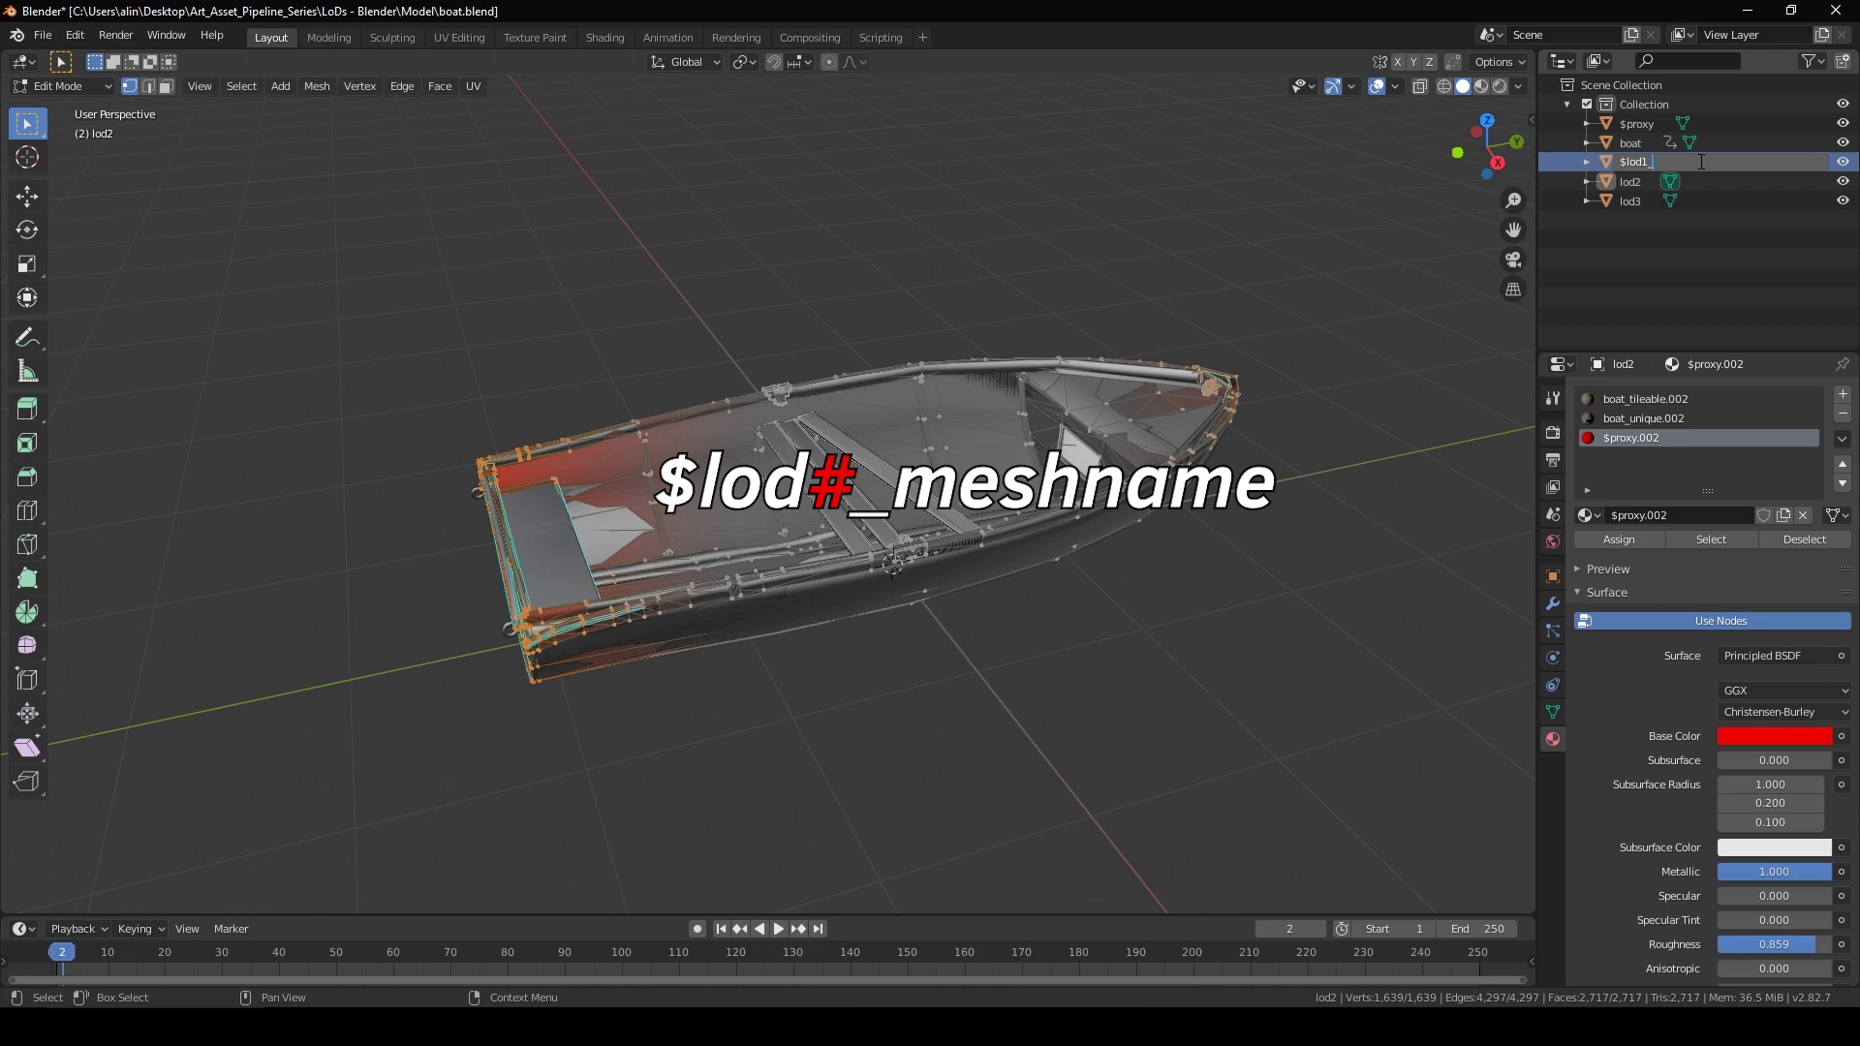
{"action": "type", "text": "d1_boat"}
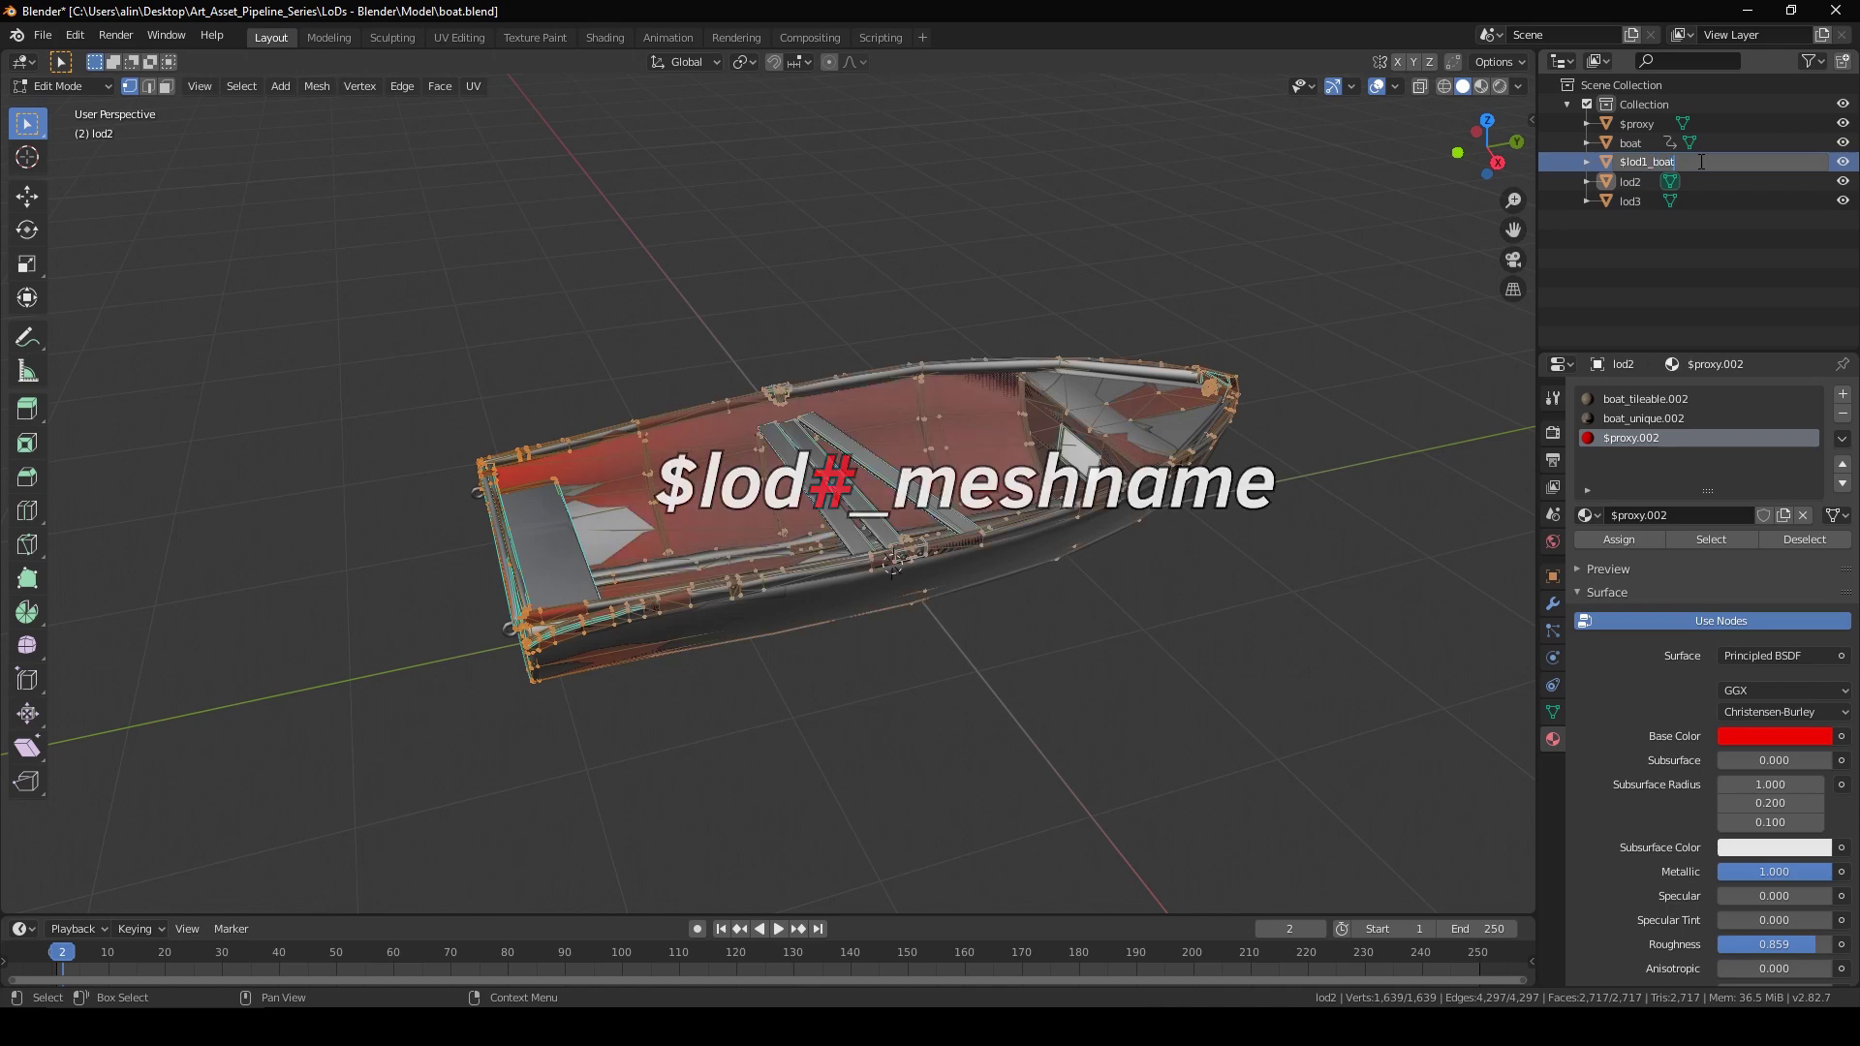
{"action": "key", "text": "Return"}
{"action": "double_click", "coordinate": [1630, 181]}
{"action": "type", "text": "$lod2_boat"}
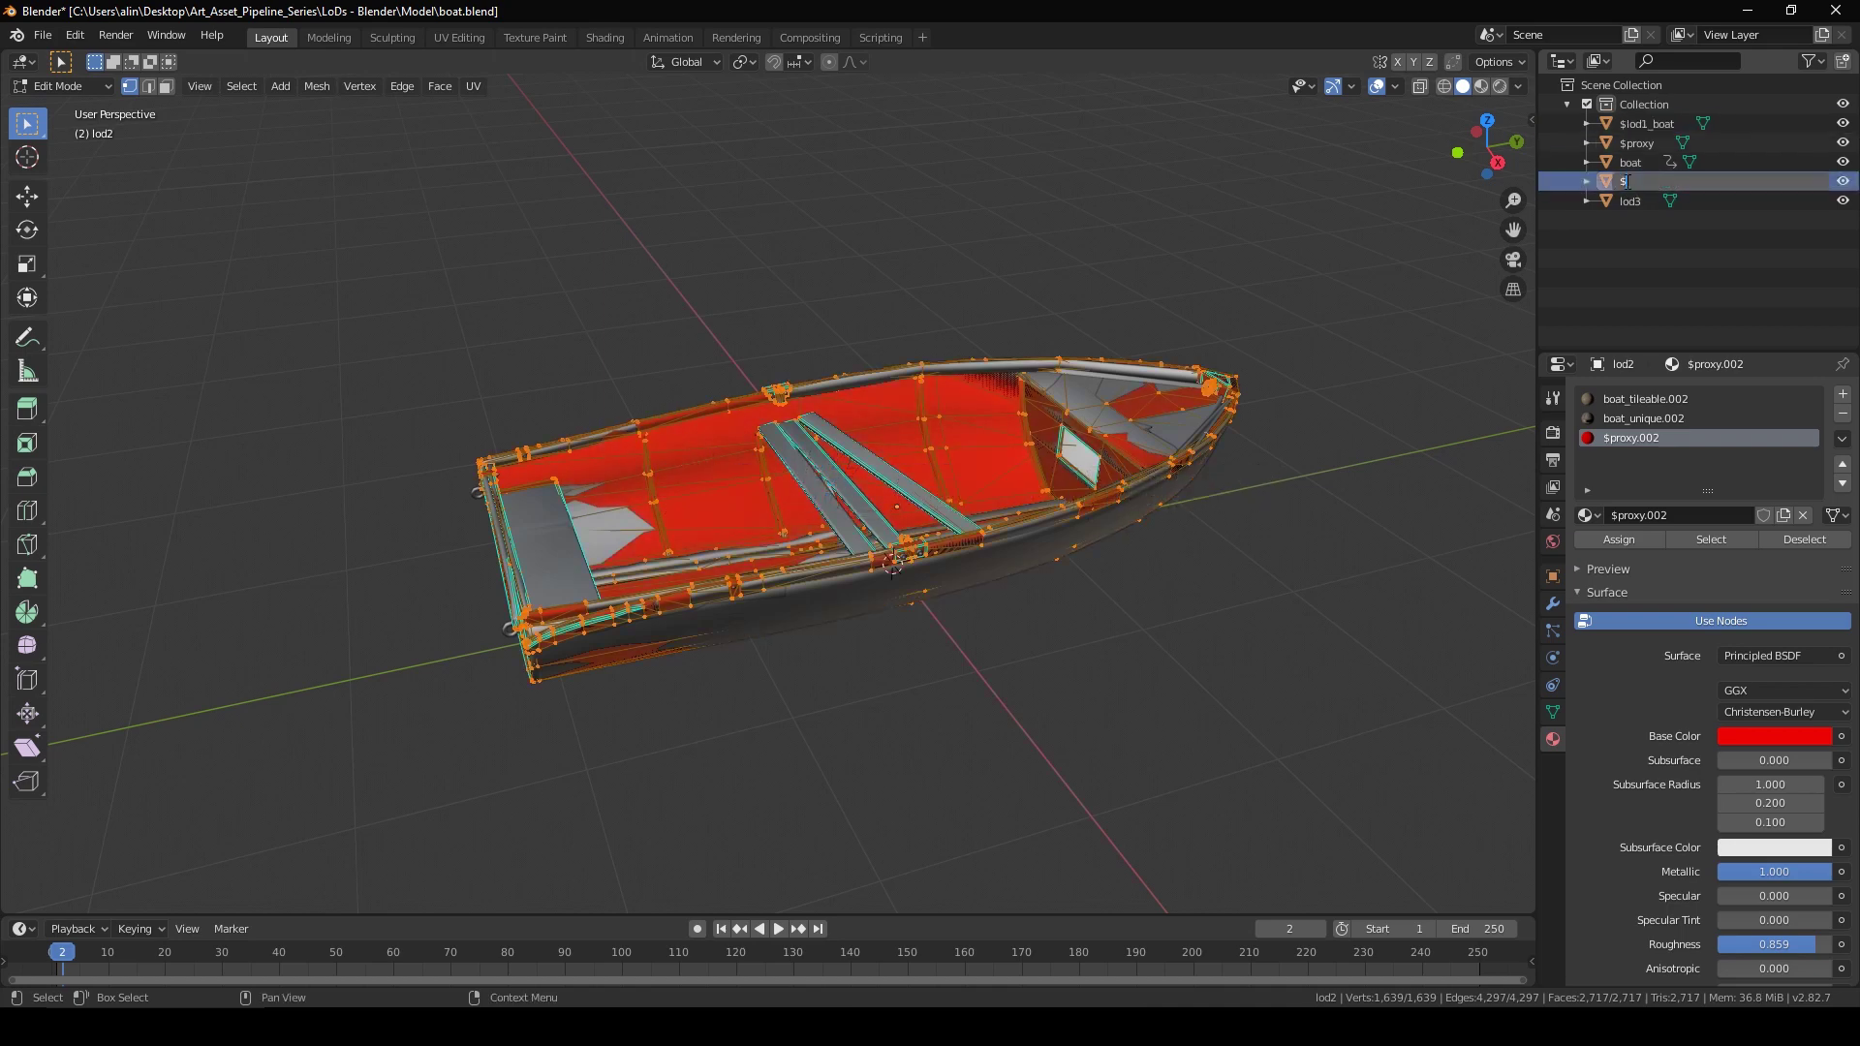
{"action": "key", "text": "Return"}
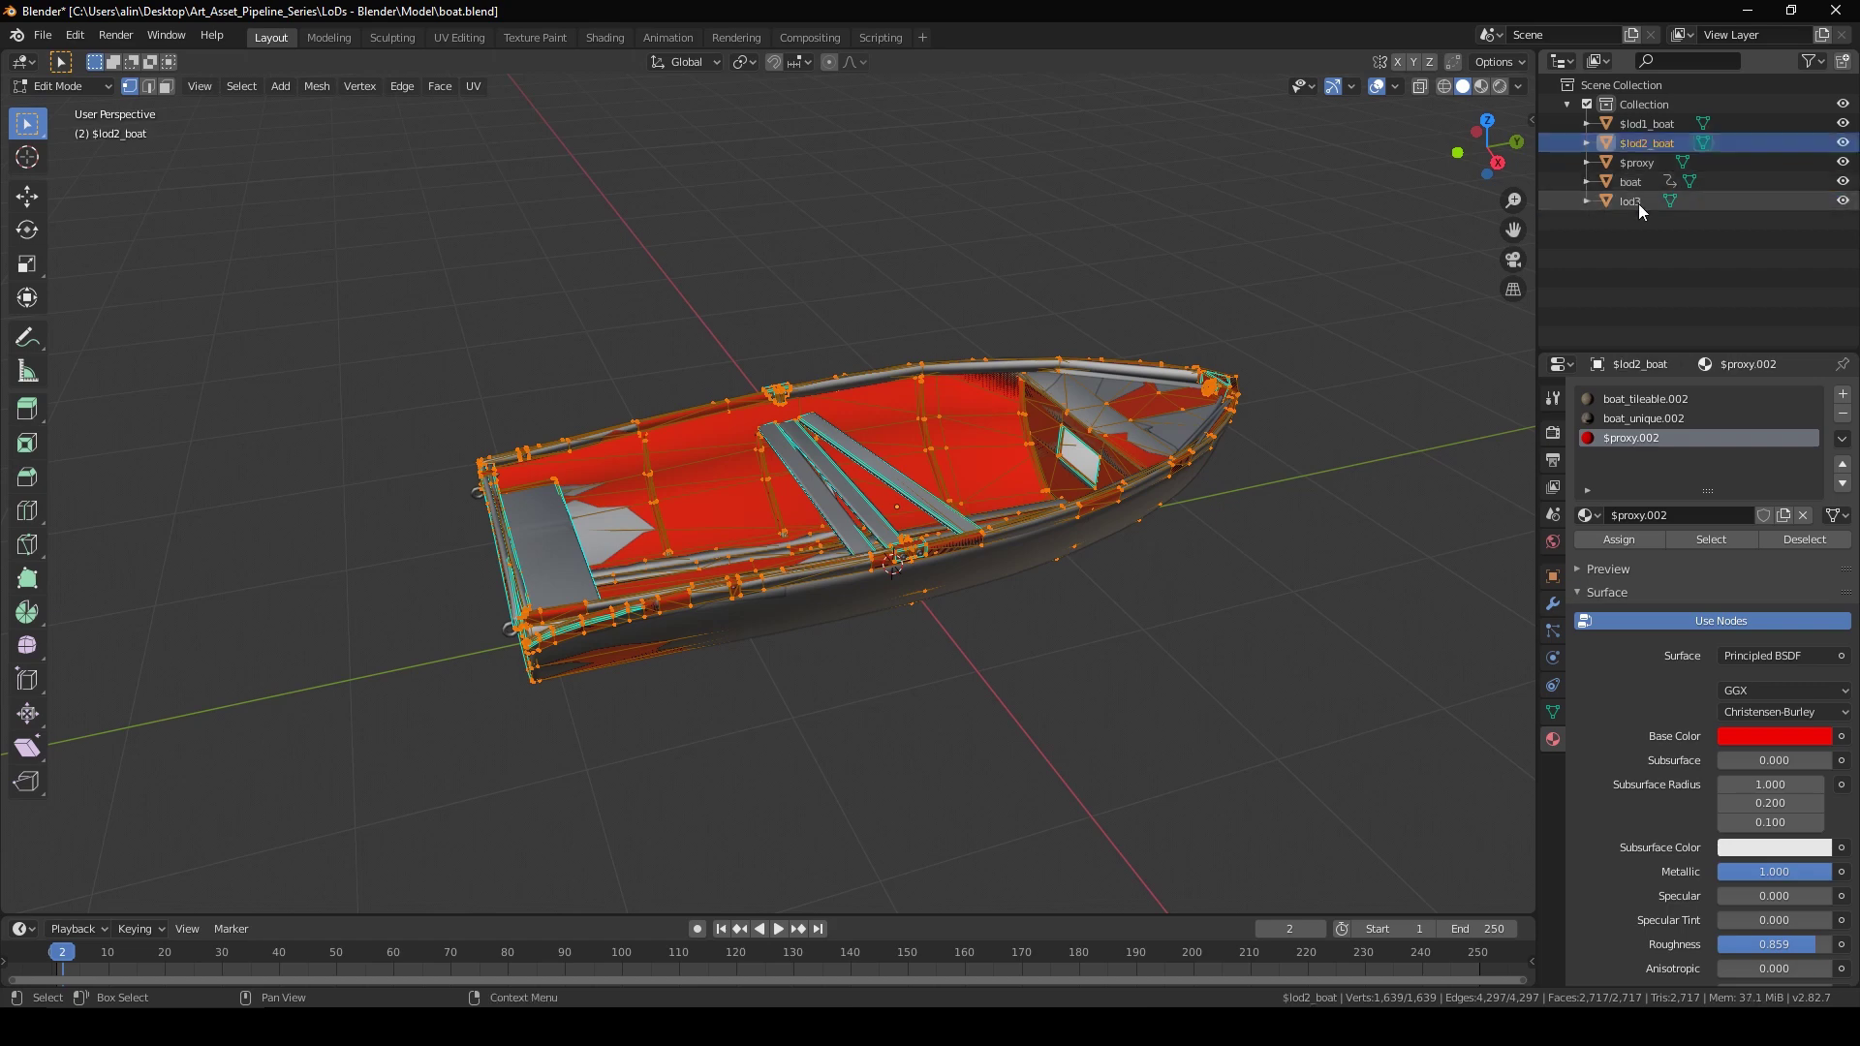
{"action": "double_click", "coordinate": [1637, 201]}
{"action": "type", "text": "$lod3"}
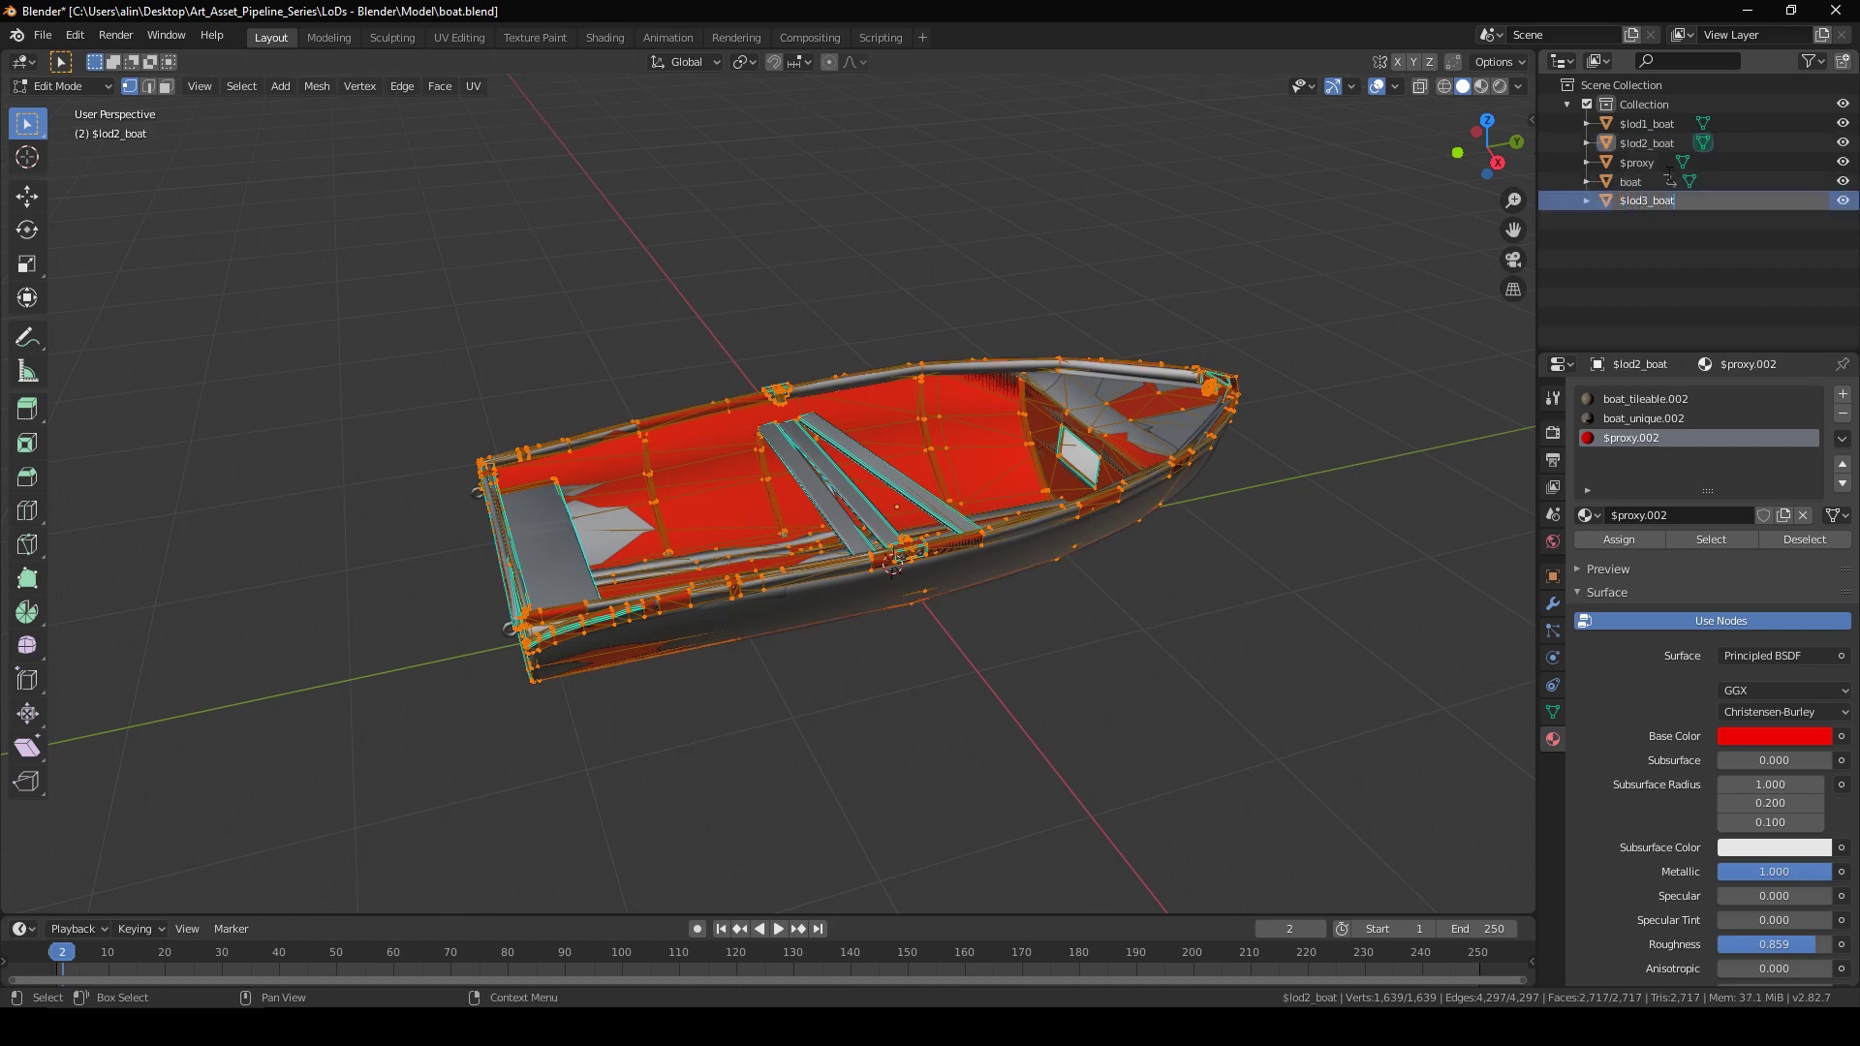
{"action": "type", "text": "_boat"}
{"action": "key", "text": "Return"}
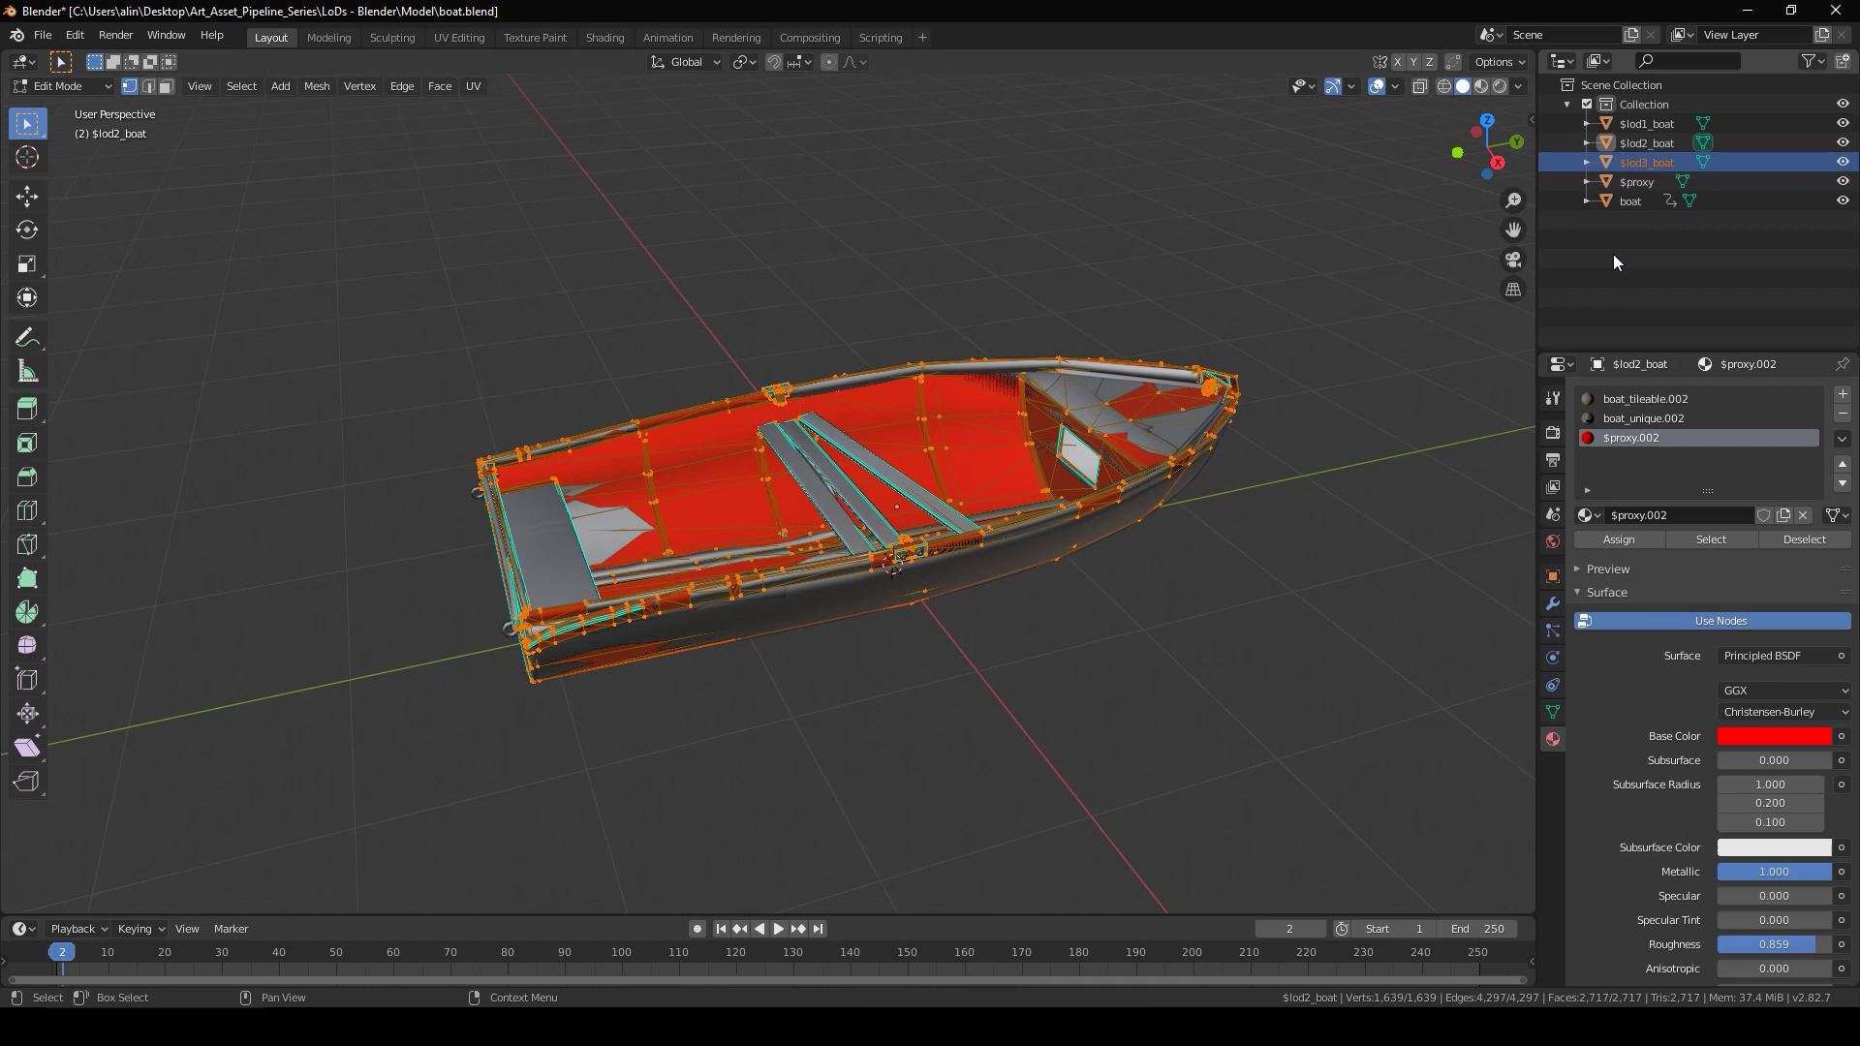
Step: Parent the $proxy object under the boat object in the Outliner
{"action": "left_click", "coordinate": [1614, 182]}
{"action": "left_click_drag", "start_coordinate": [1604, 183], "coordinate": [1611, 144]}
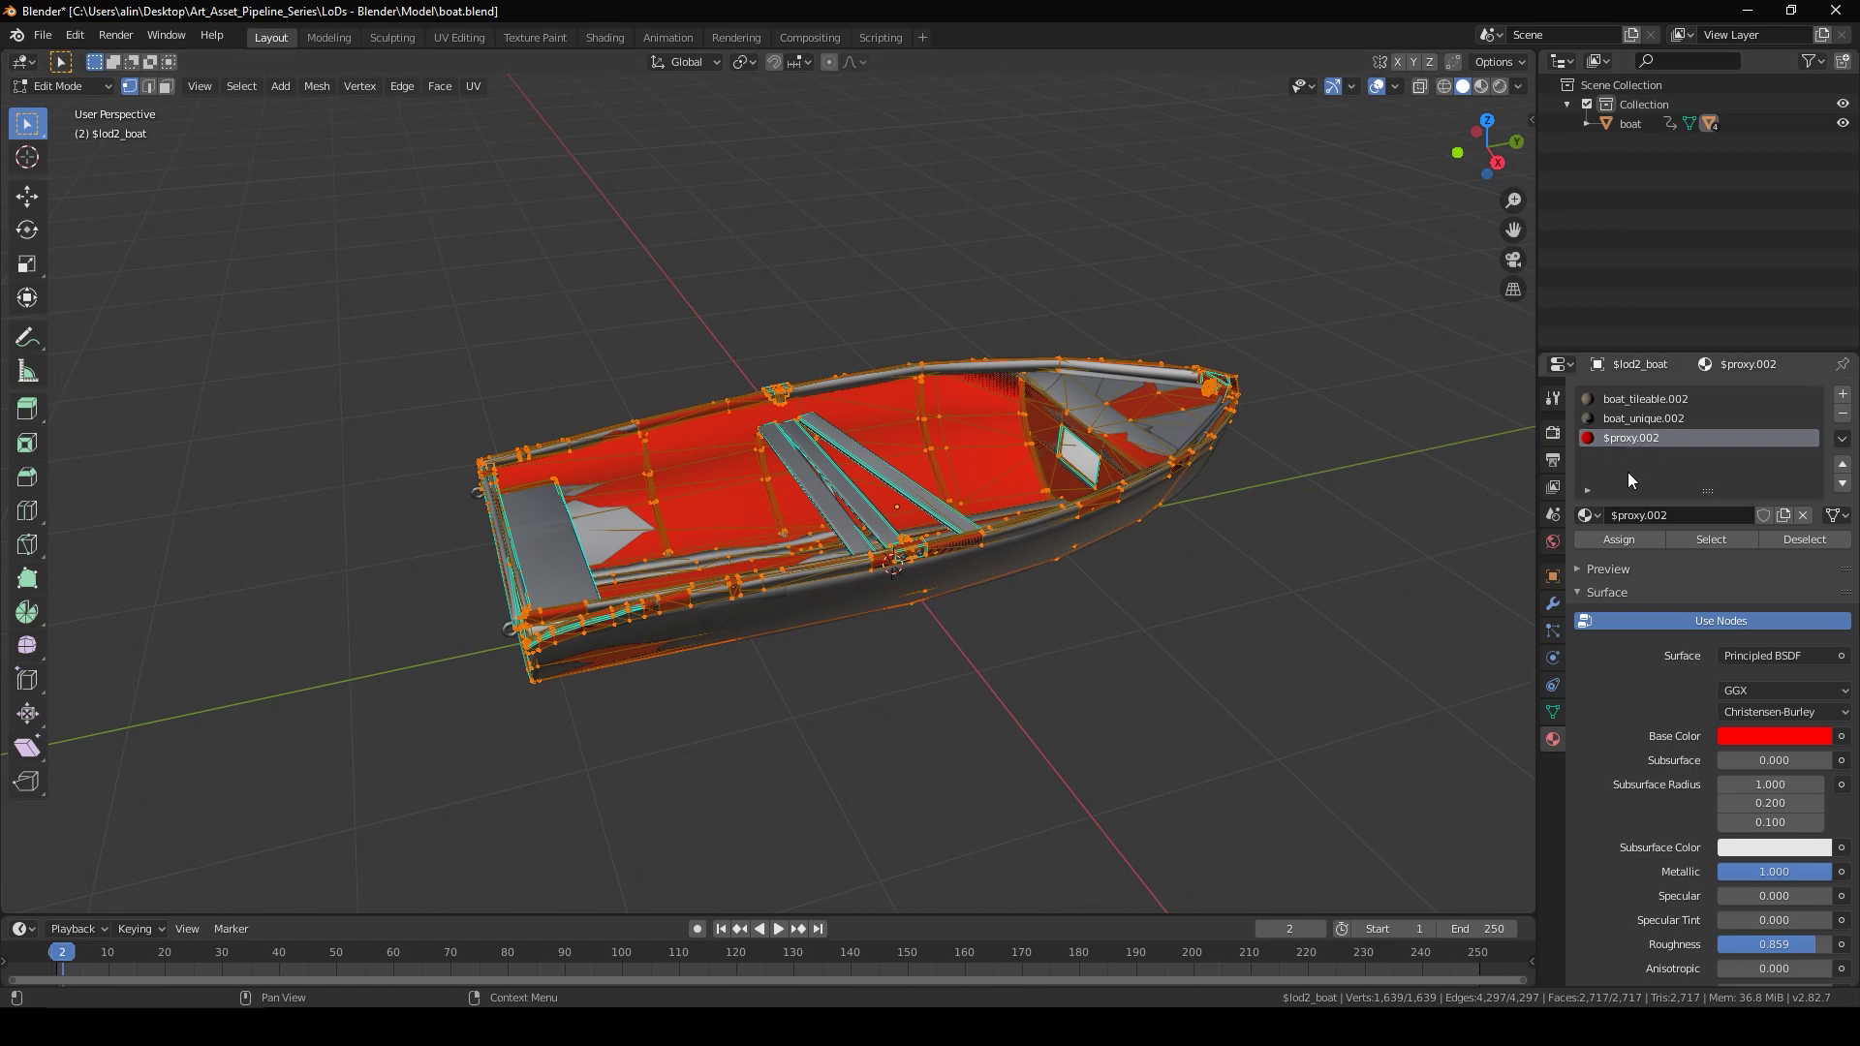
Step: Inspect the boat hierarchy, checking the $proxy child and the main boat mesh and materials
{"action": "left_click", "coordinate": [1585, 124]}
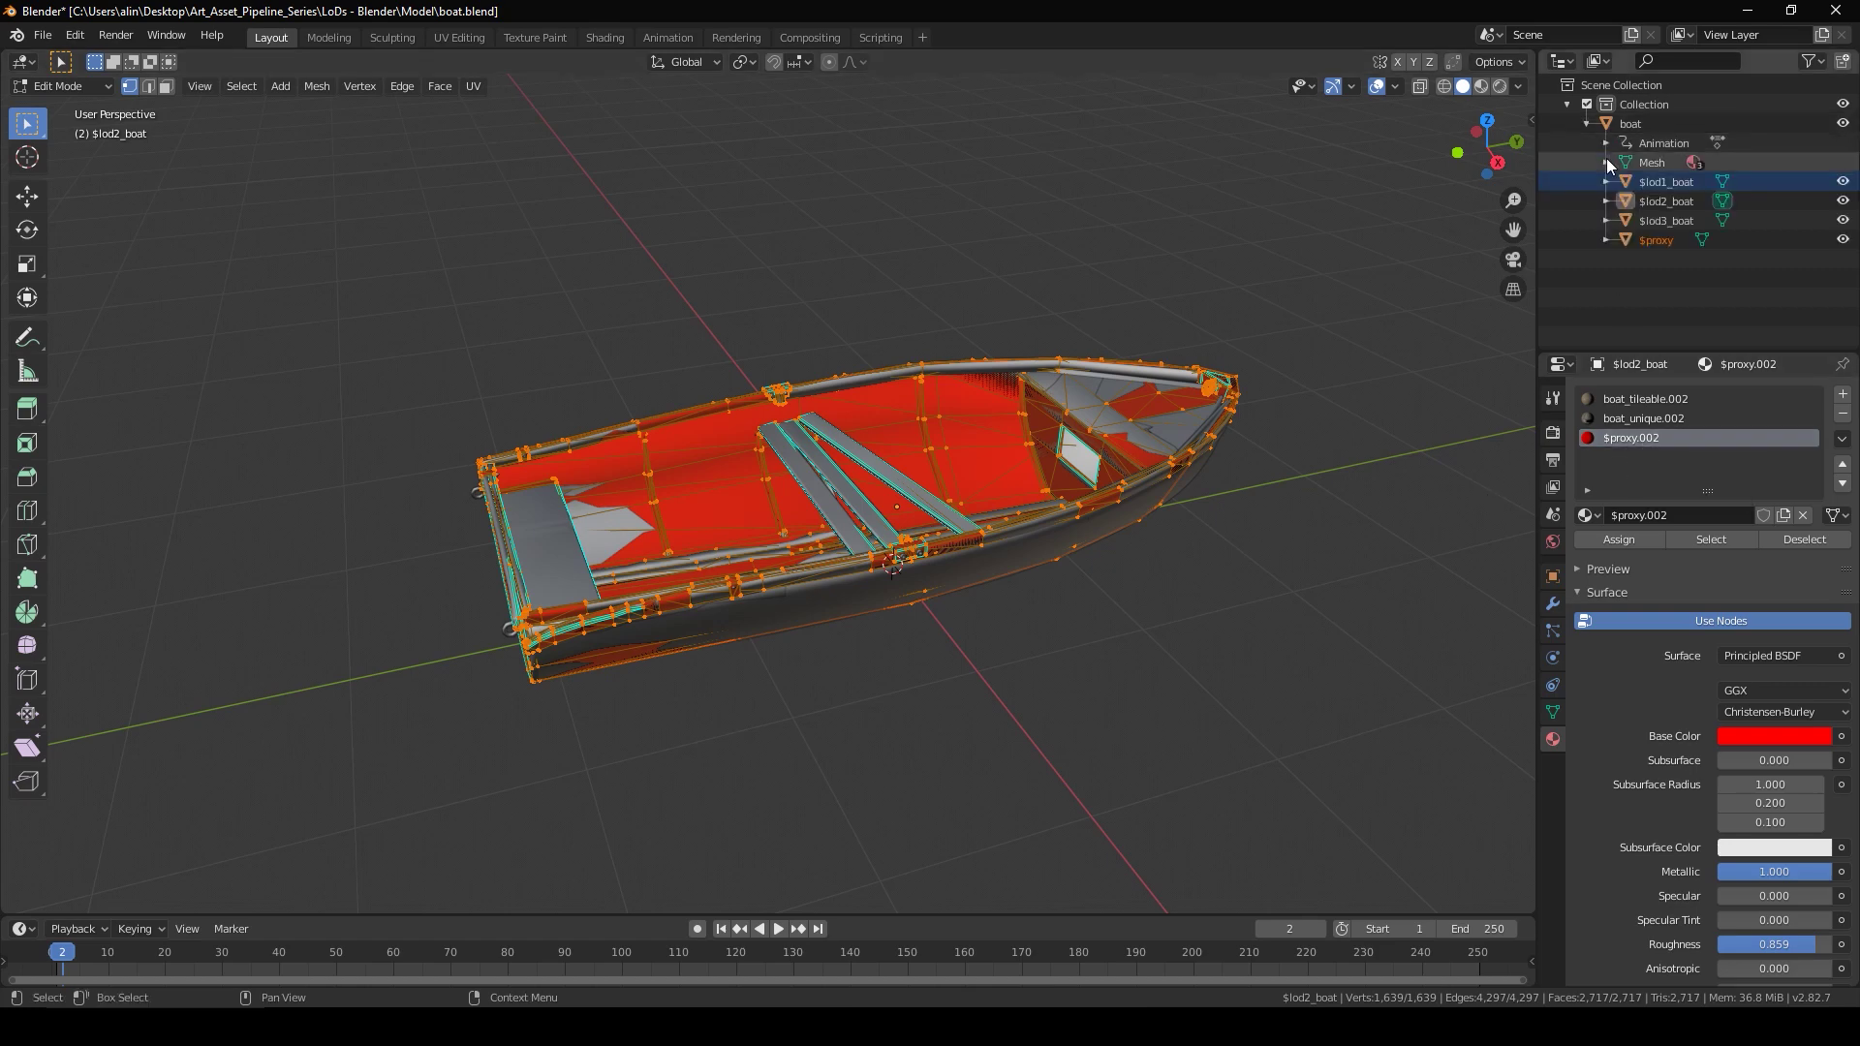
{"action": "left_click", "coordinate": [1653, 245]}
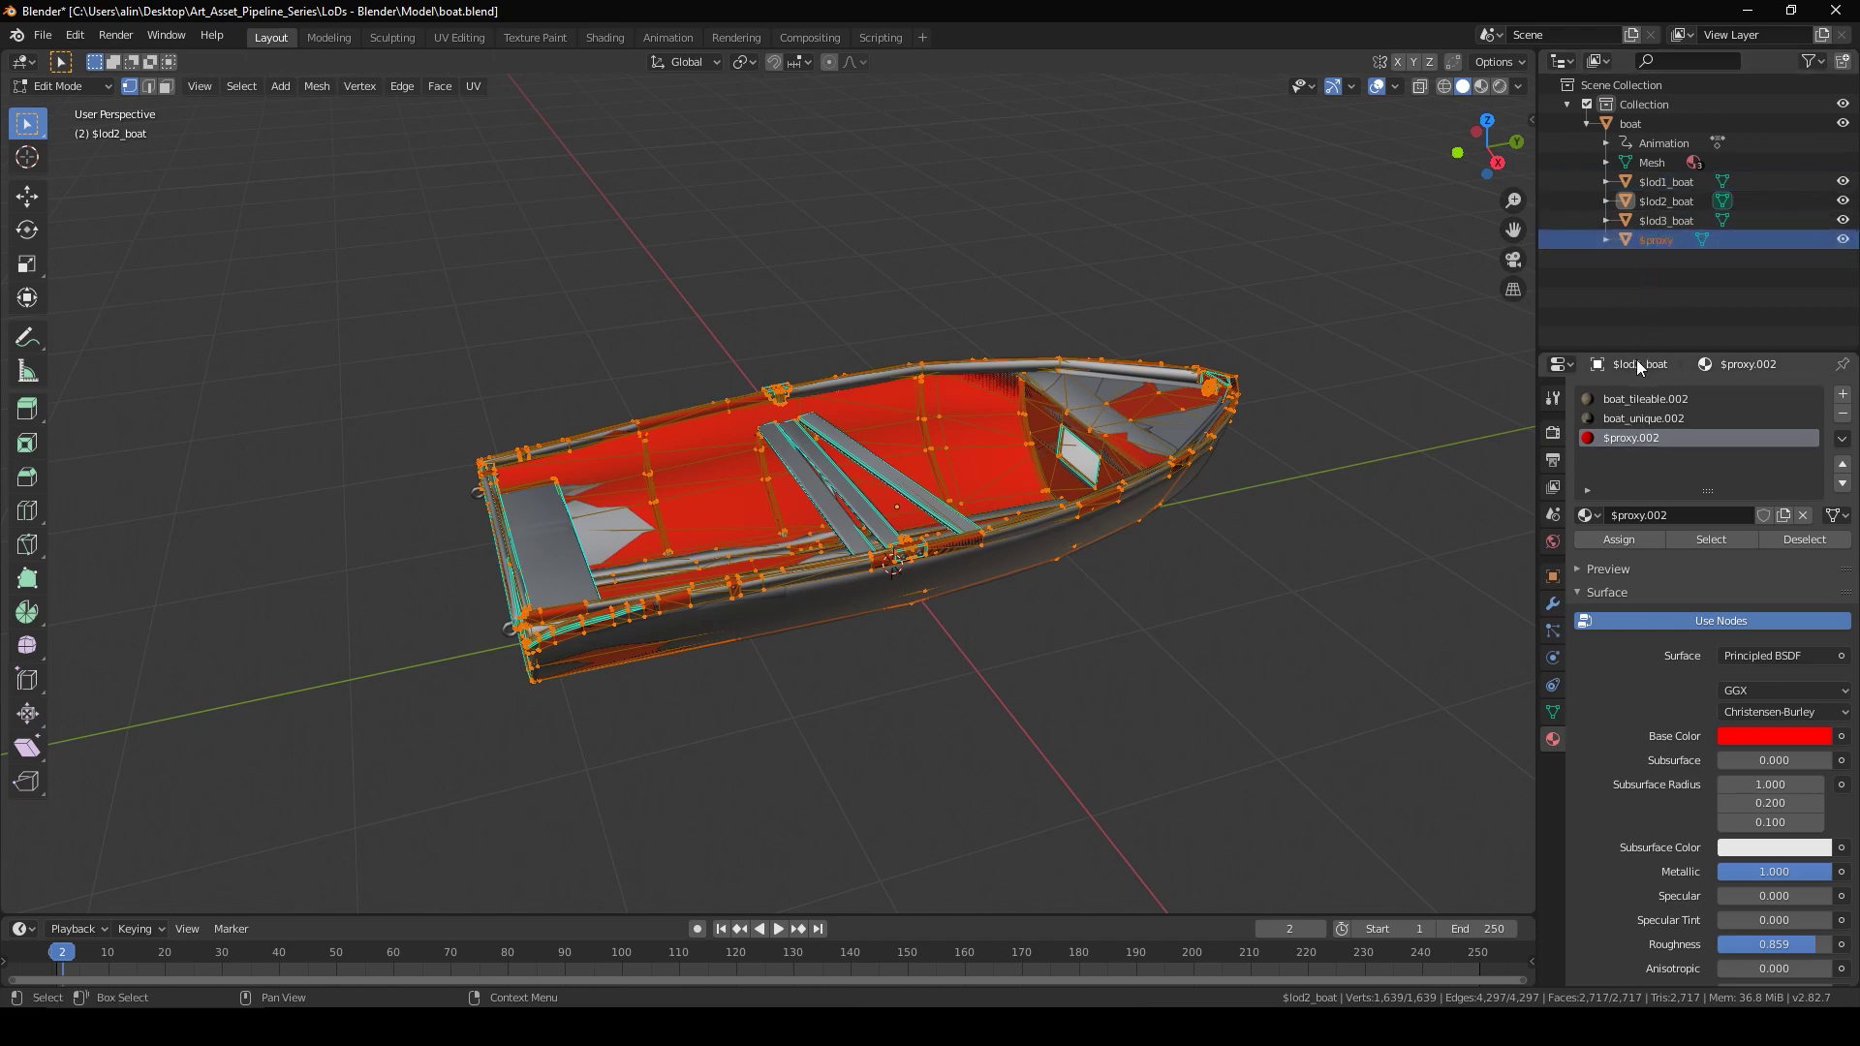
{"action": "left_click", "coordinate": [1647, 162]}
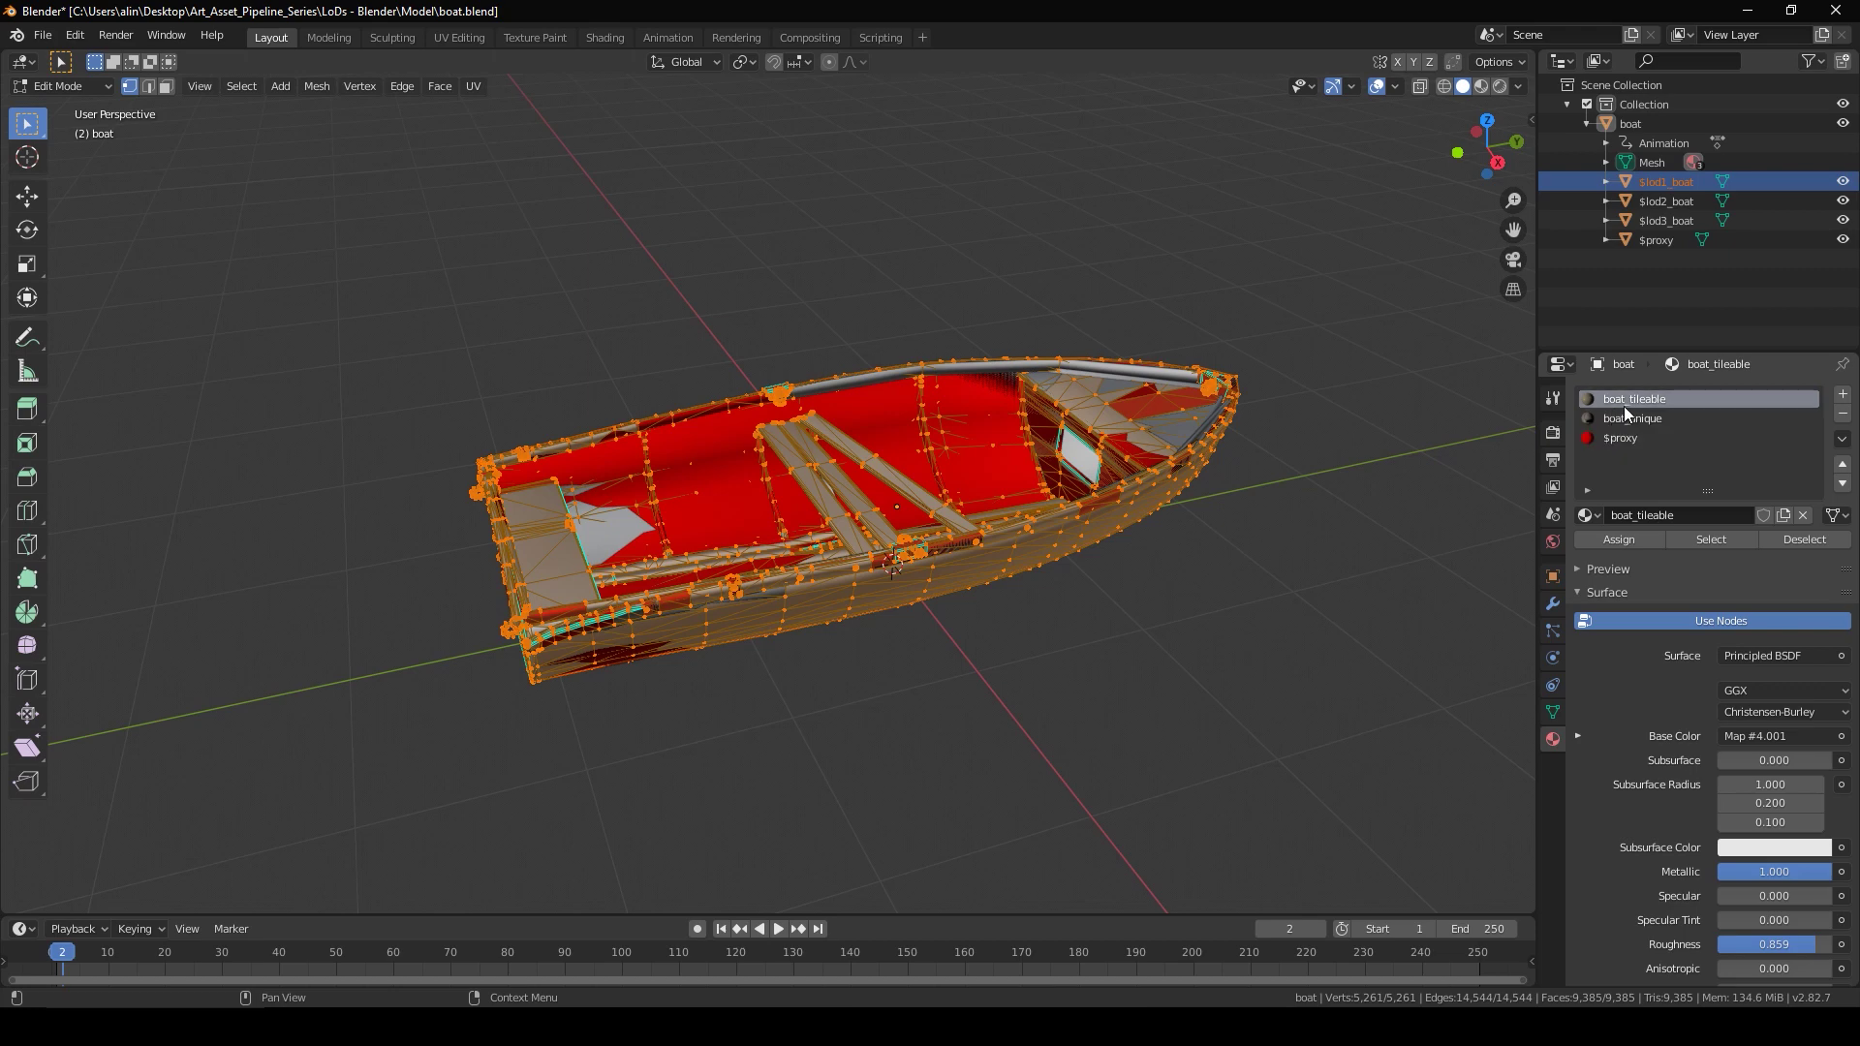
{"action": "left_click", "coordinate": [1411, 515]}
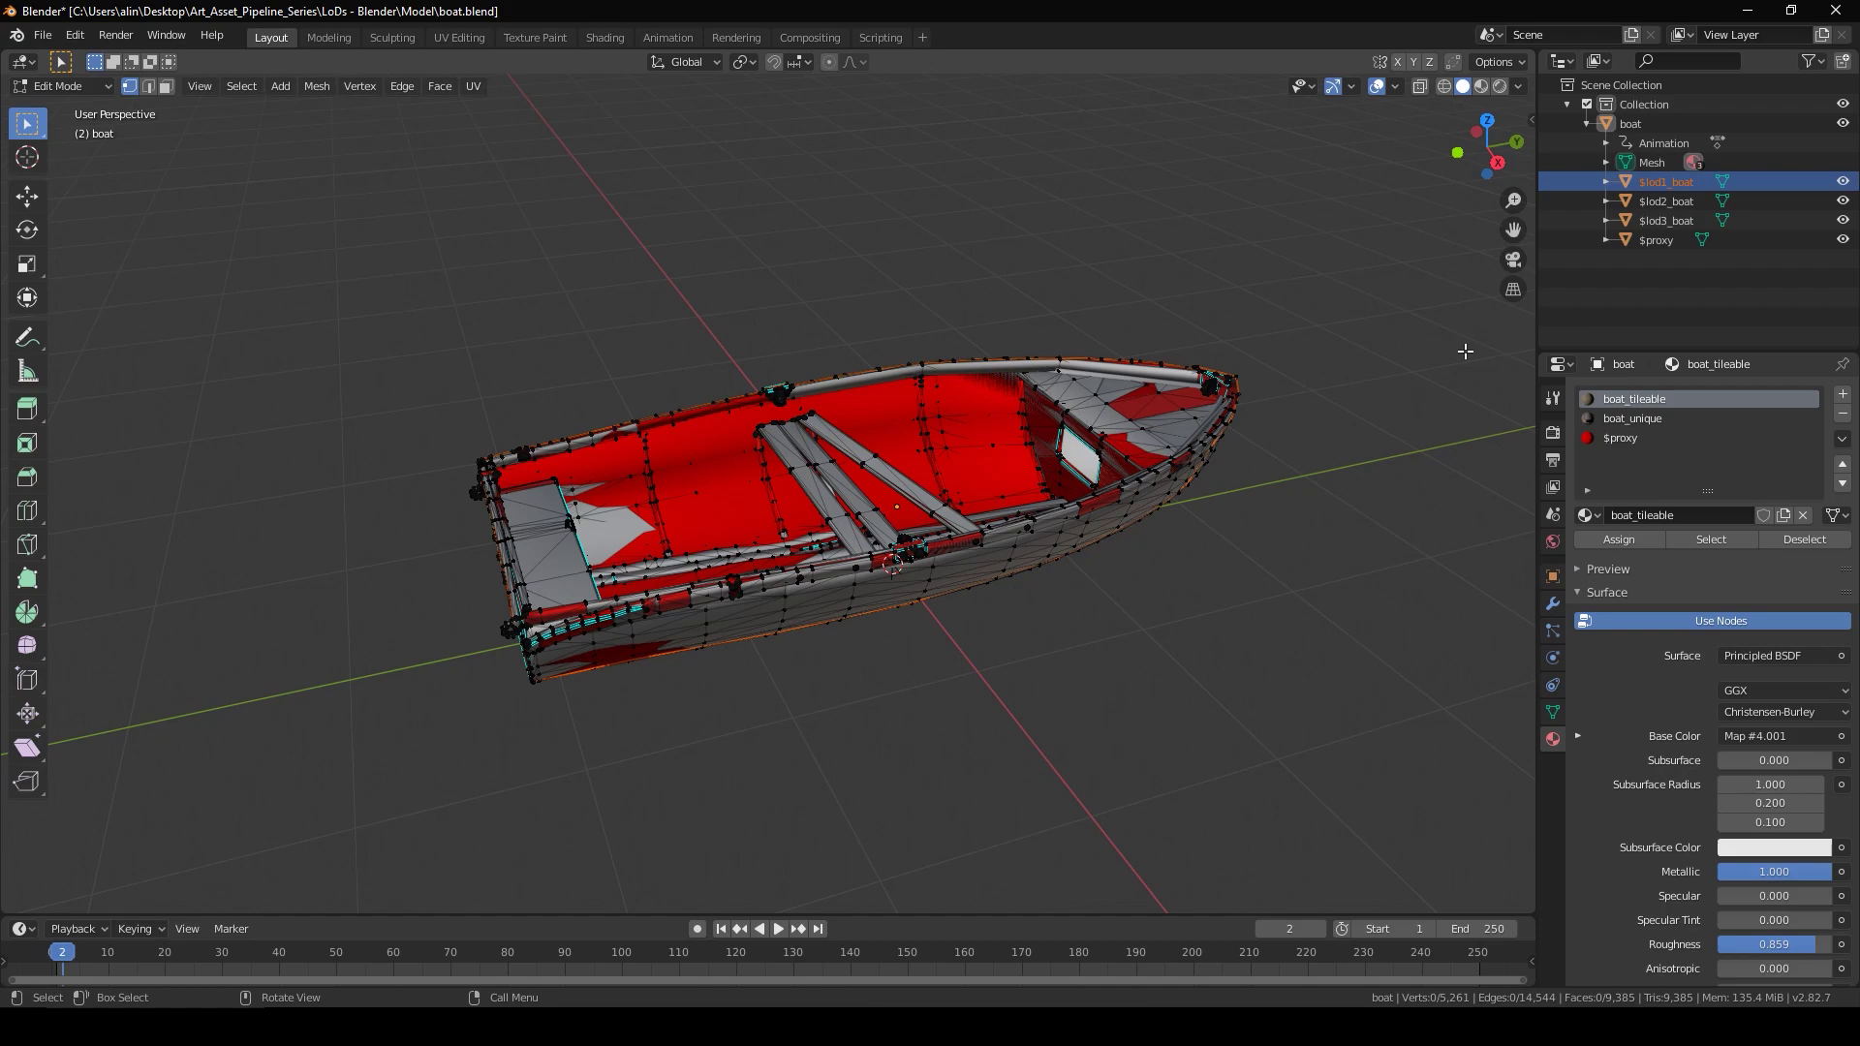
{"action": "middle_click_drag", "start_coordinate": [1357, 411], "coordinate": [1414, 422]}
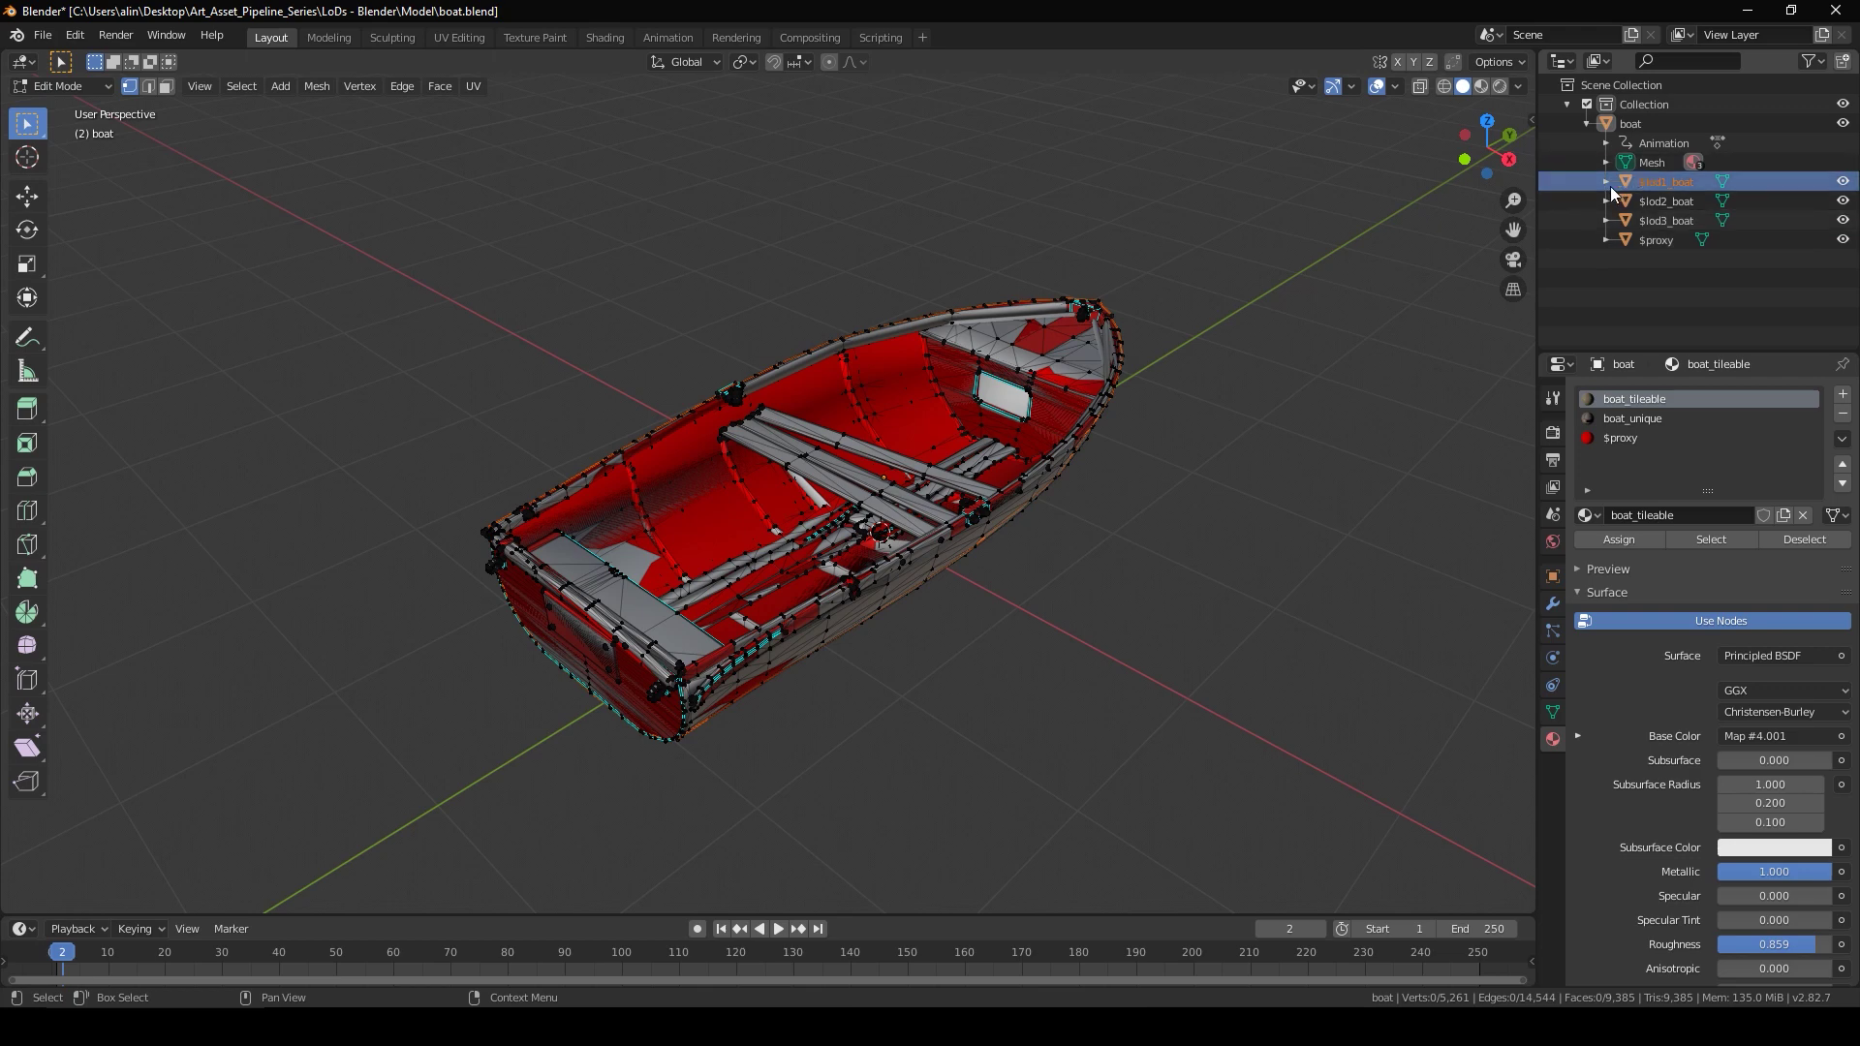
{"action": "left_click", "coordinate": [1584, 122]}
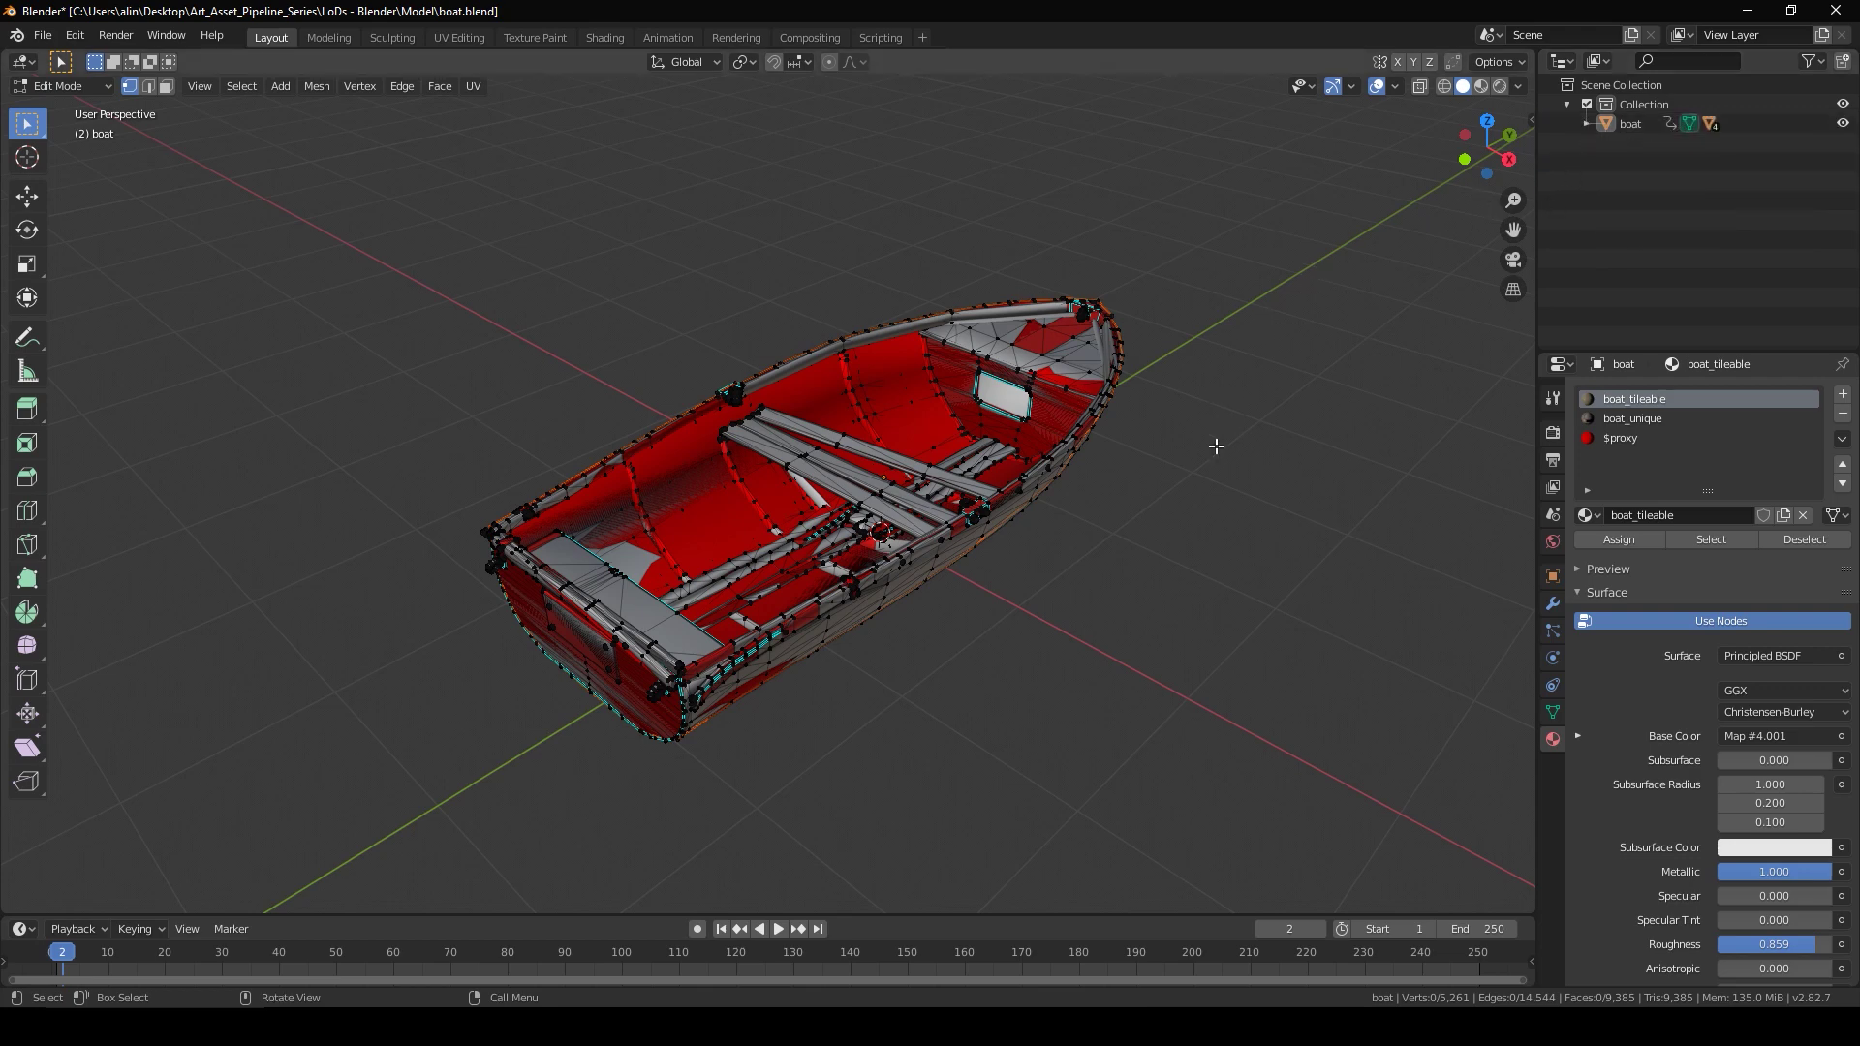
Step: Export the boat and import it into CRYENGINE with $proxy physicalized as proxy (no draw), then save
{"action": "left_click", "coordinate": [42, 35]}
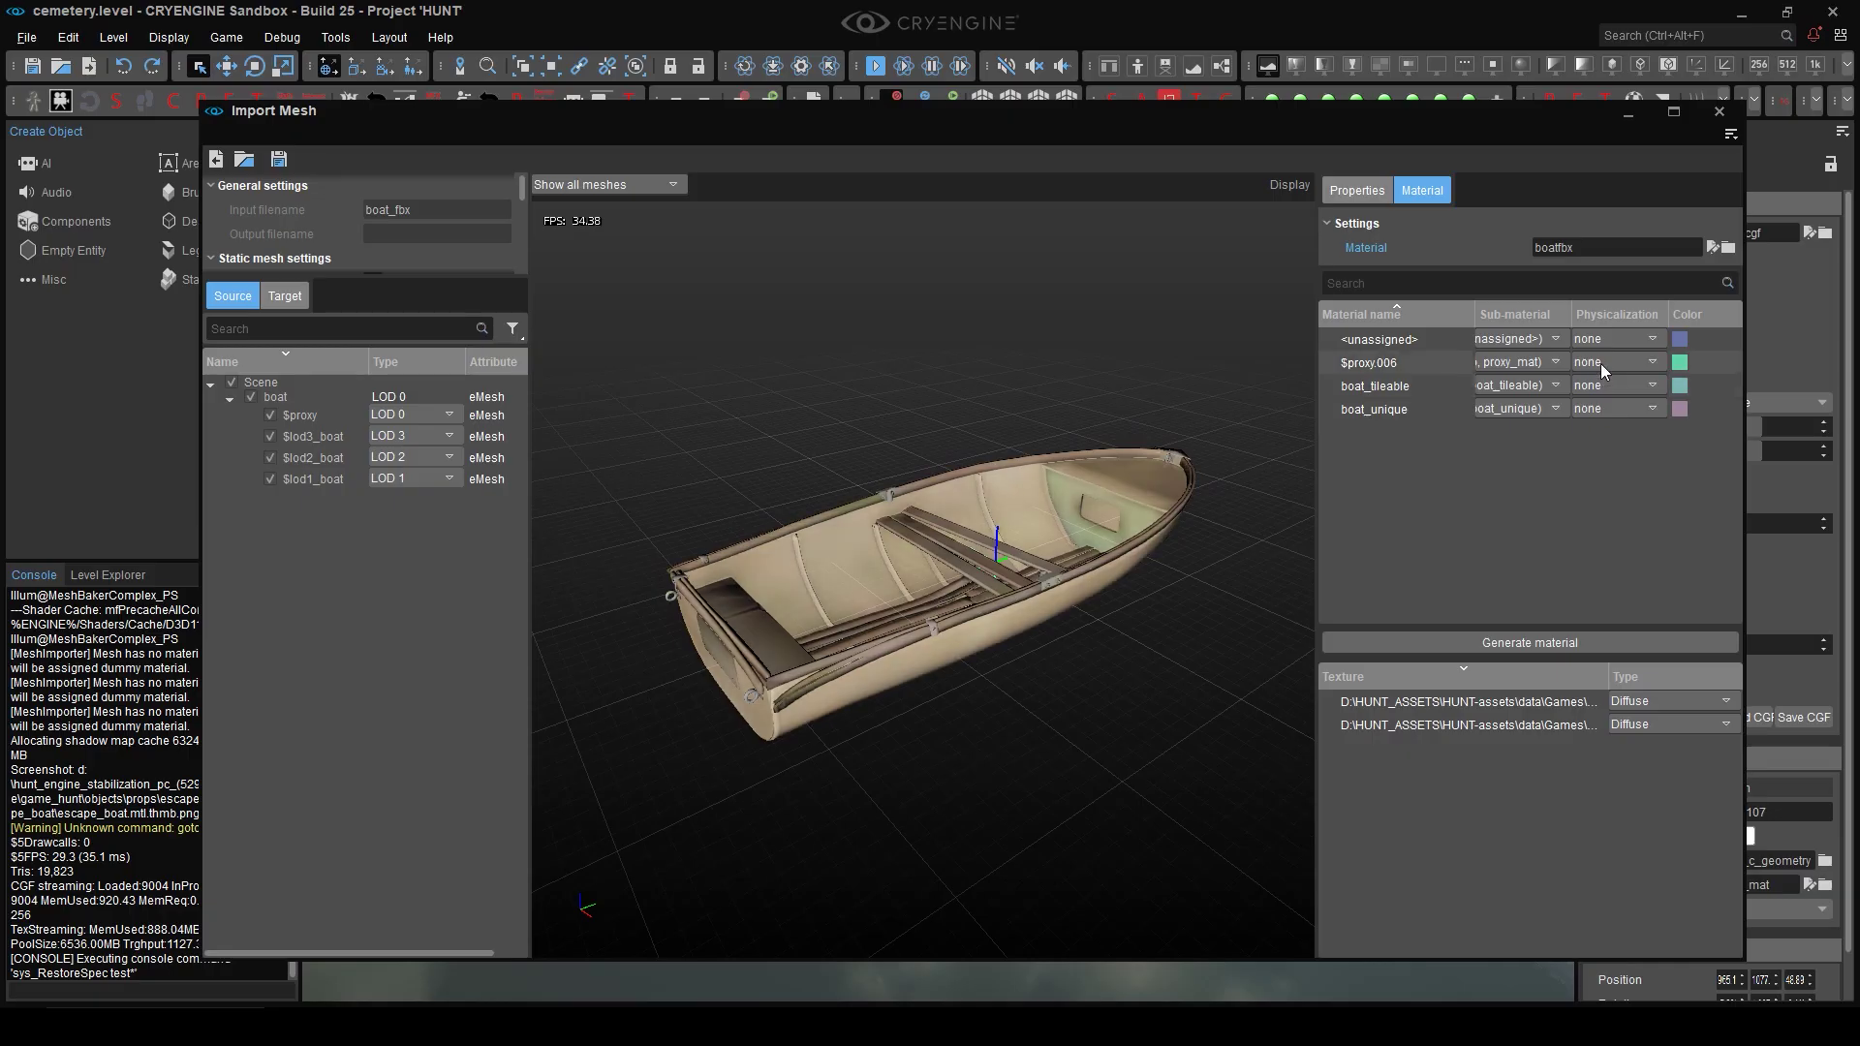
{"action": "left_click", "coordinate": [1603, 364]}
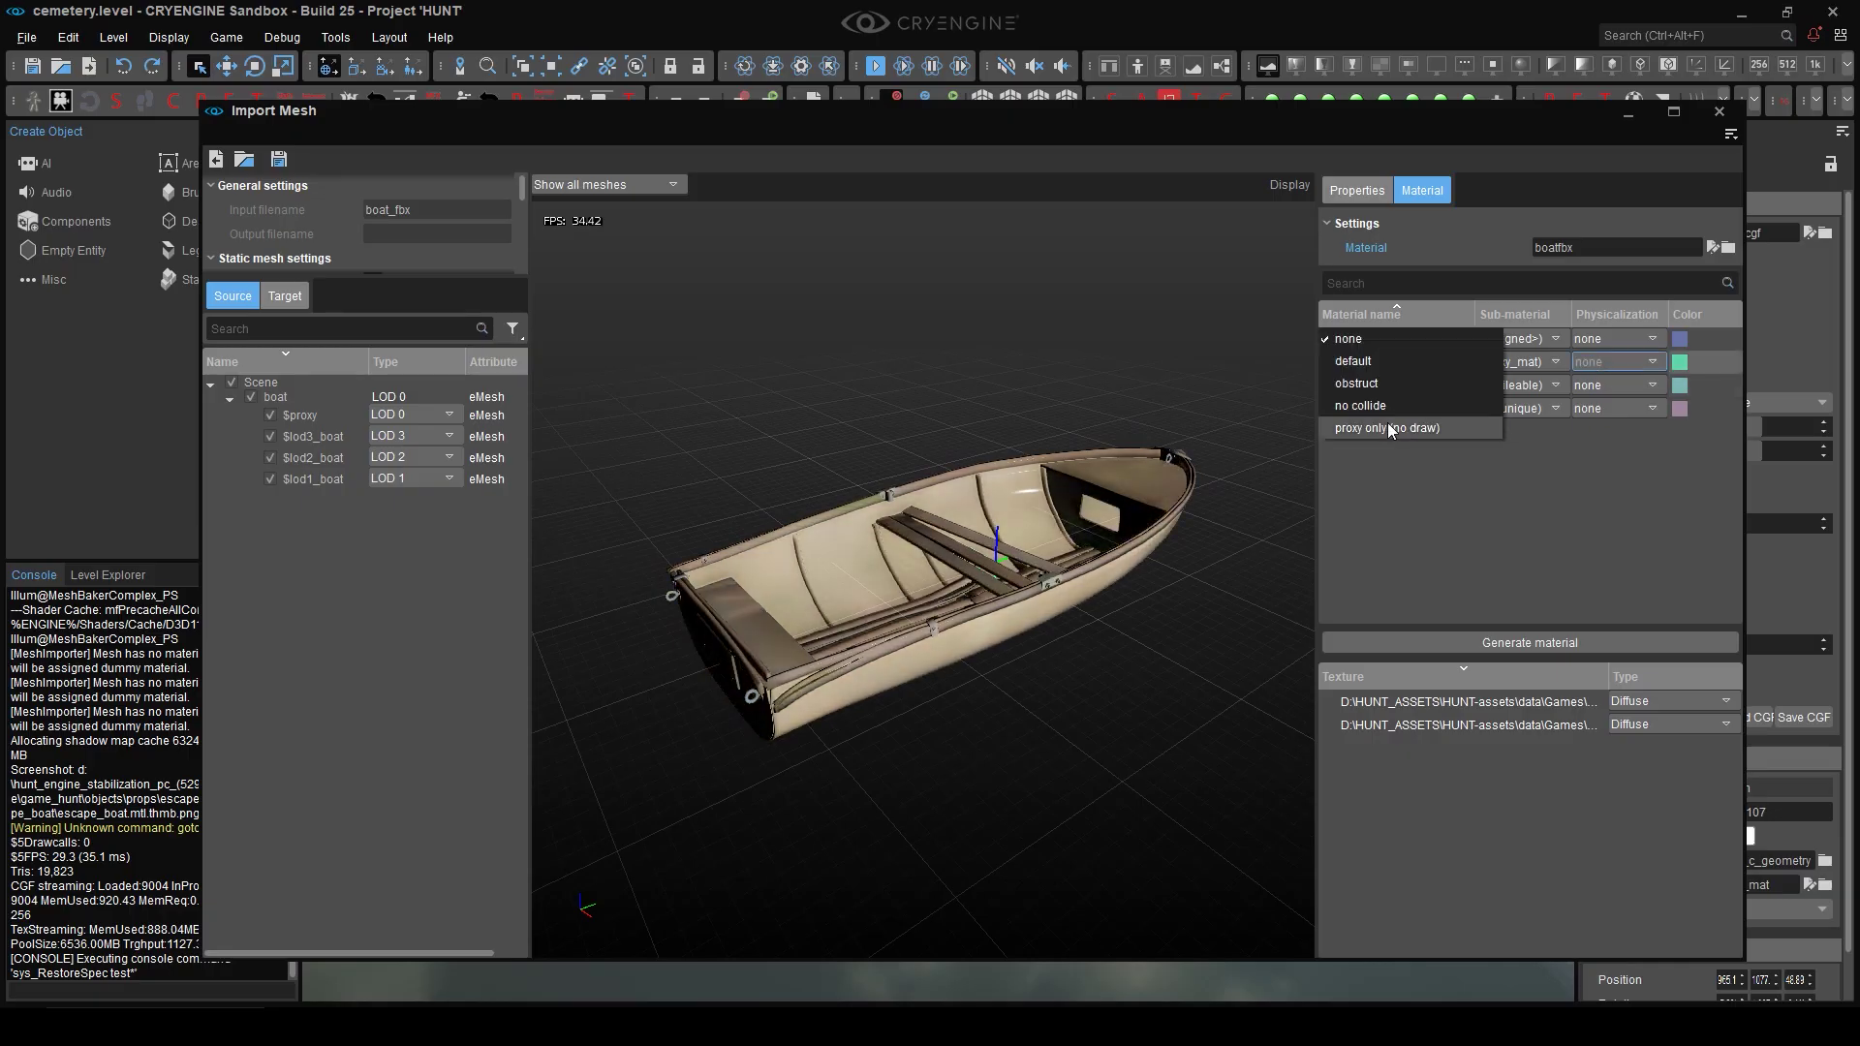
{"action": "left_click", "coordinate": [1407, 420]}
{"action": "left_click", "coordinate": [279, 159]}
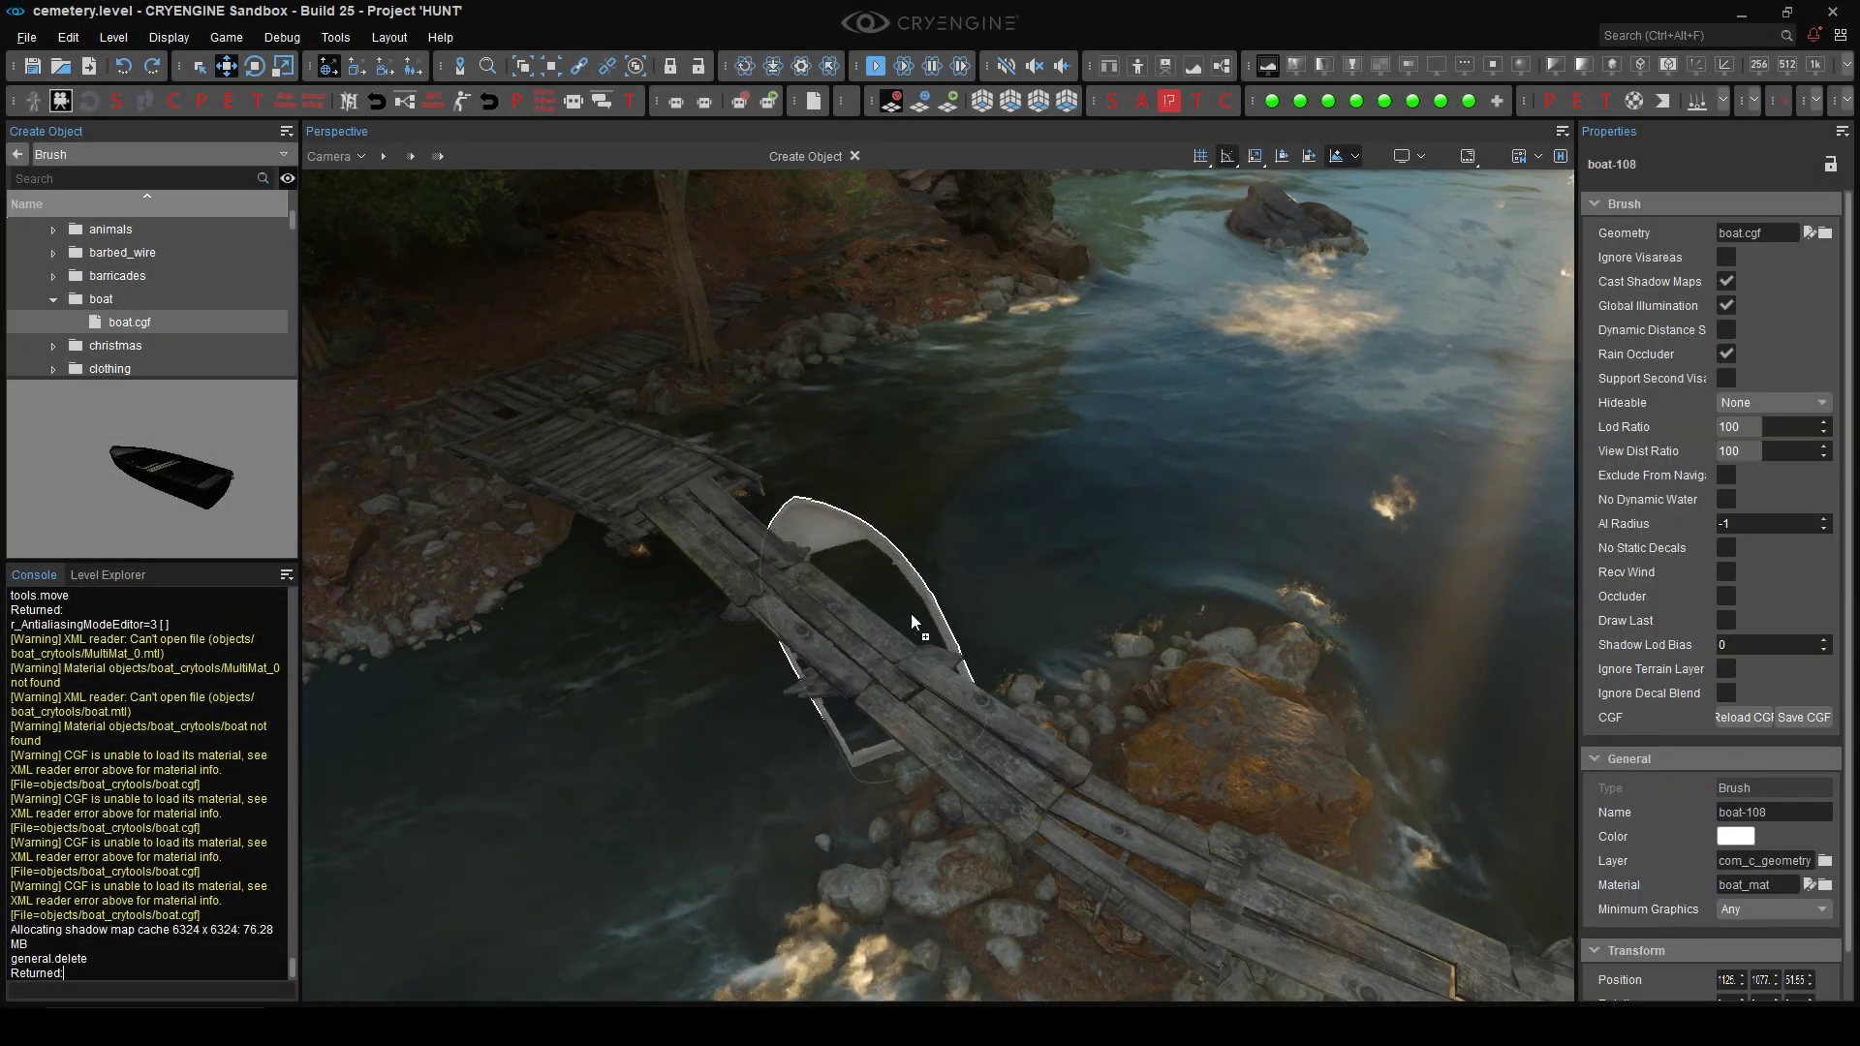
Step: Place boat.cgf on the river beside the wooden bridge, raising, rotating and sliding it into position
{"action": "left_click", "coordinate": [911, 586]}
{"action": "left_click_drag", "start_coordinate": [914, 526], "coordinate": [895, 449]}
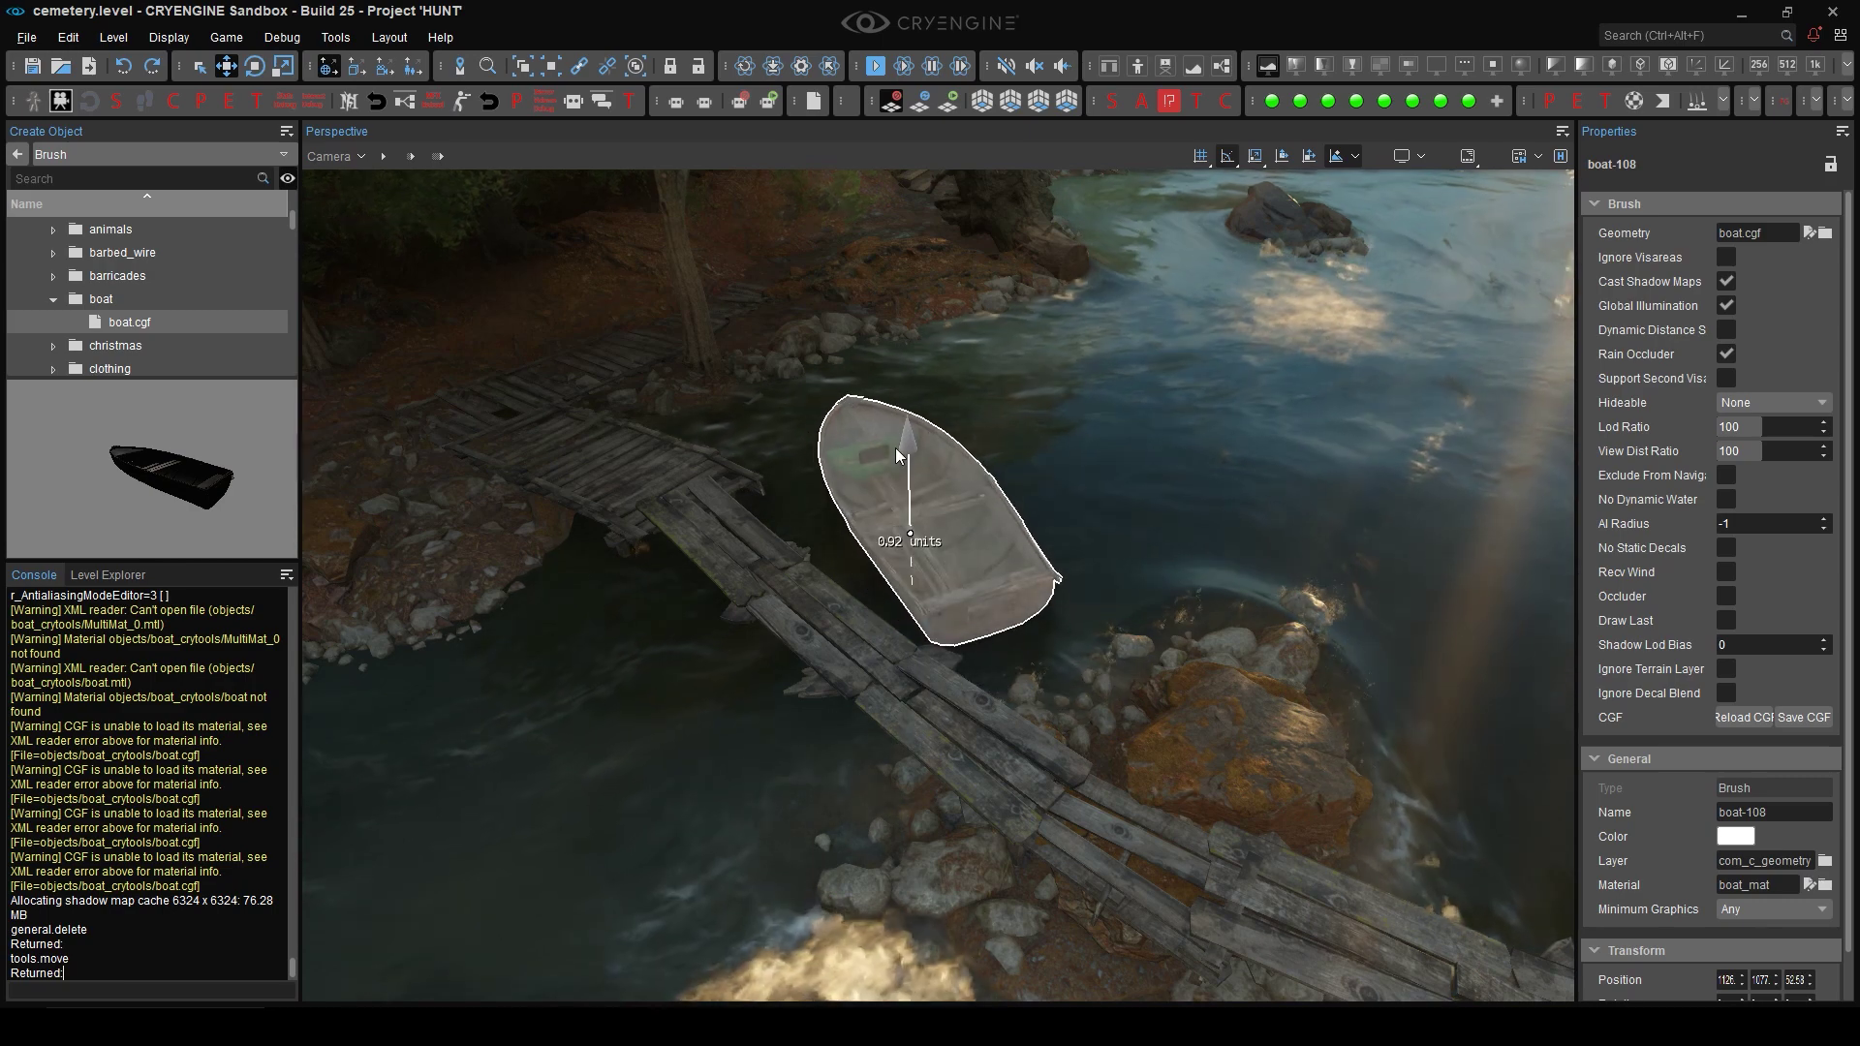
{"action": "key", "text": "2"}
{"action": "left_click_drag", "start_coordinate": [895, 595], "coordinate": [892, 593]}
{"action": "key", "text": "1"}
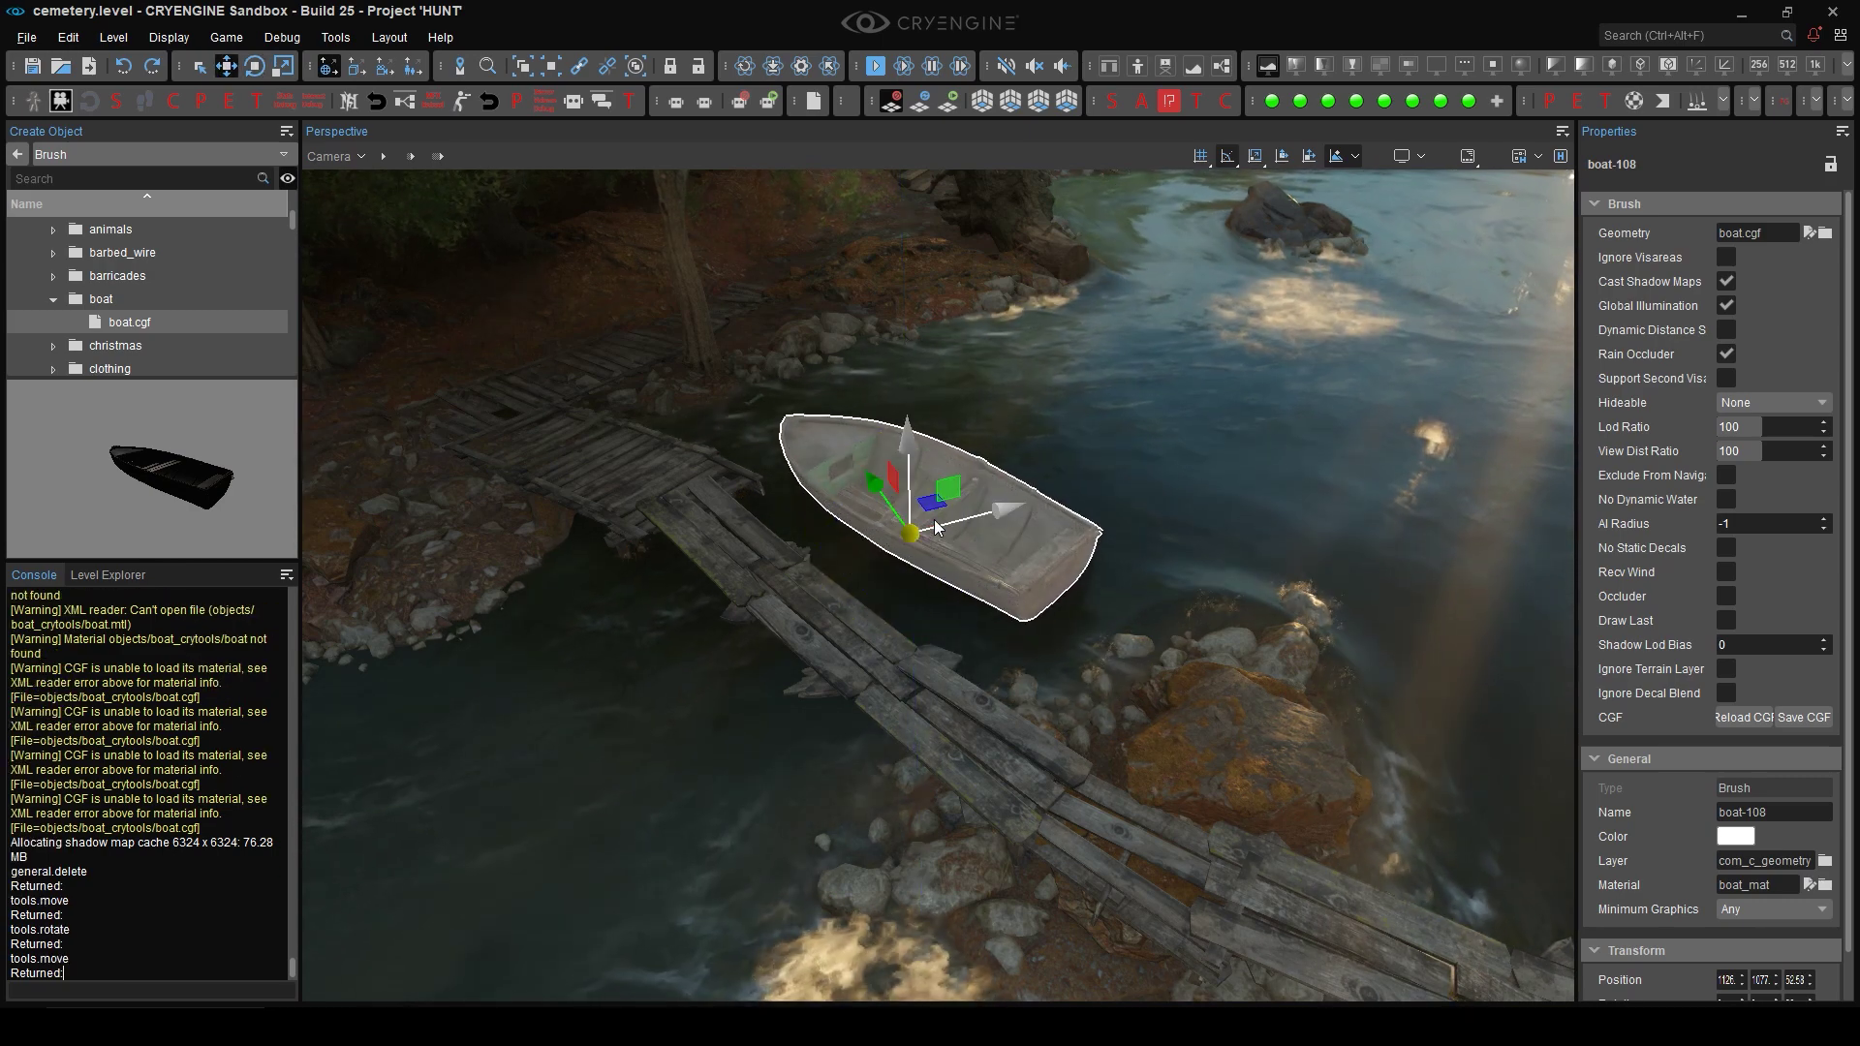
{"action": "left_click_drag", "start_coordinate": [914, 525], "coordinate": [898, 547]}
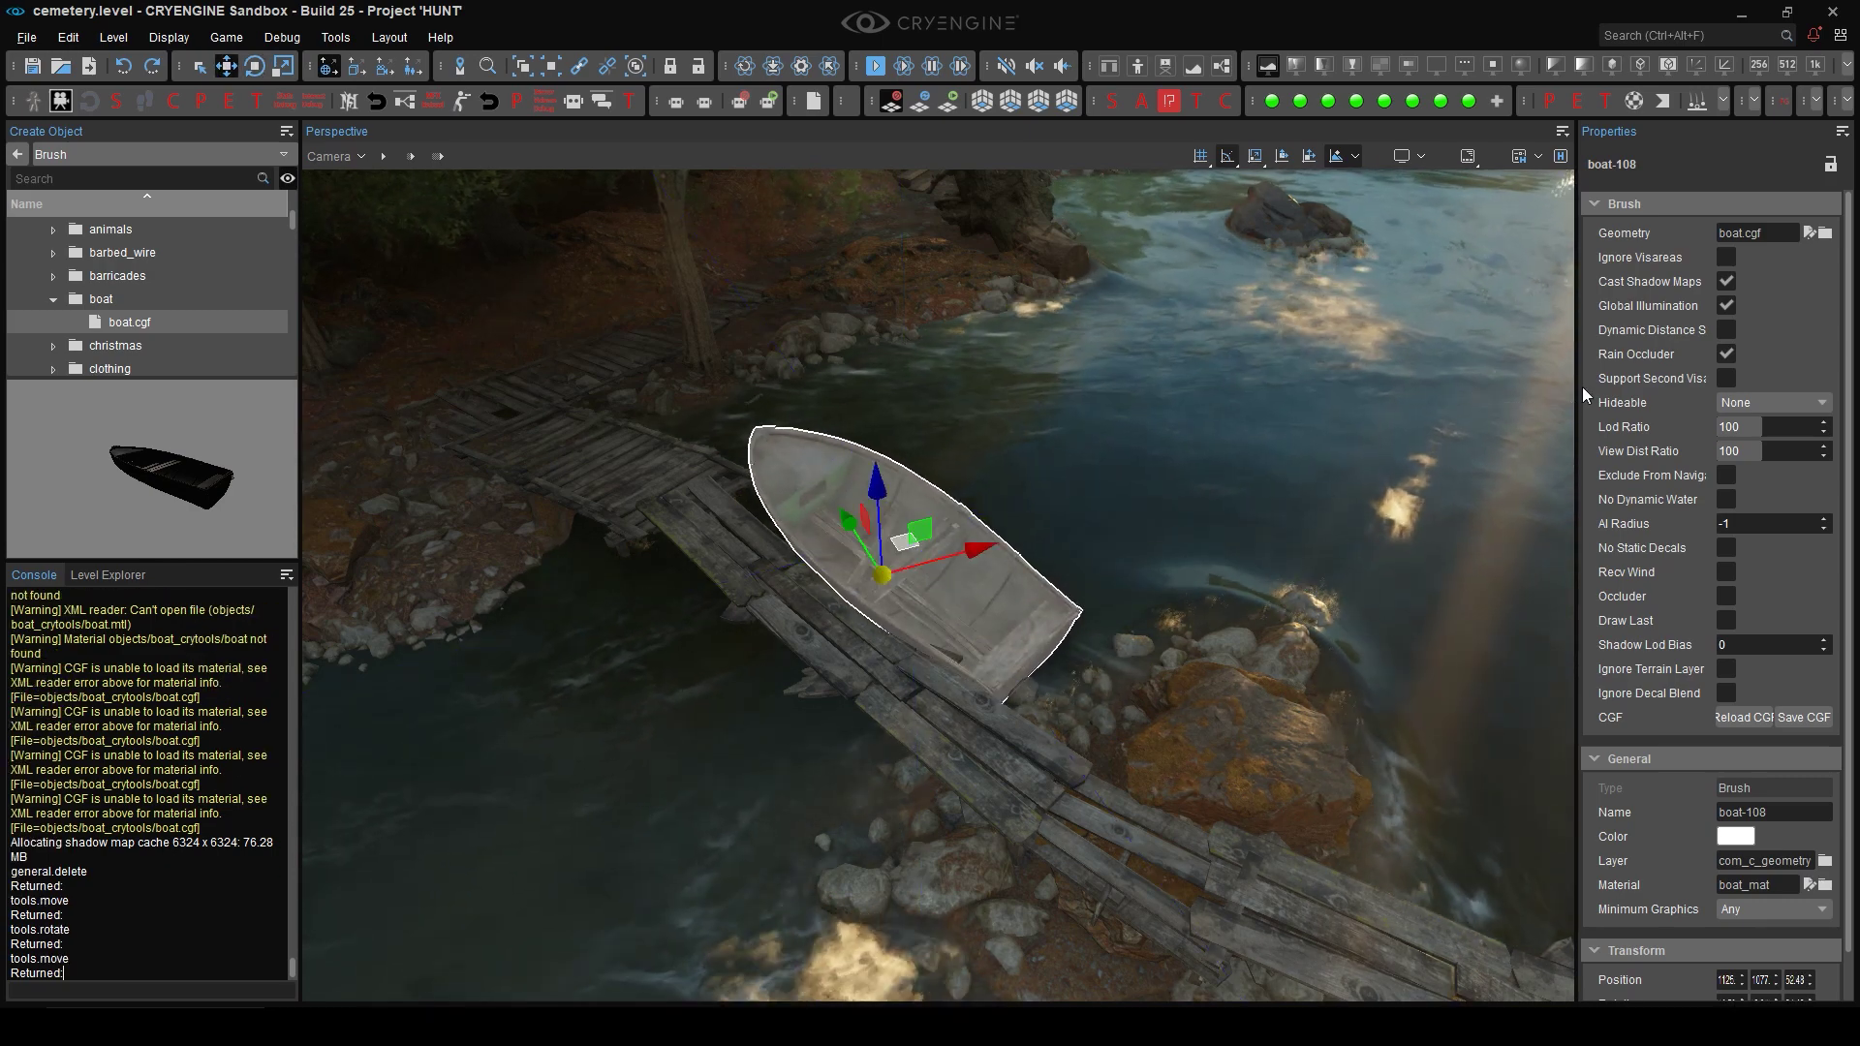
Step: Raise the boat's Lod Ratio from 100 to 255 and fly the camera closer to view it
{"action": "left_click", "coordinate": [1665, 430]}
{"action": "left_click_drag", "start_coordinate": [1737, 425], "coordinate": [1844, 427]}
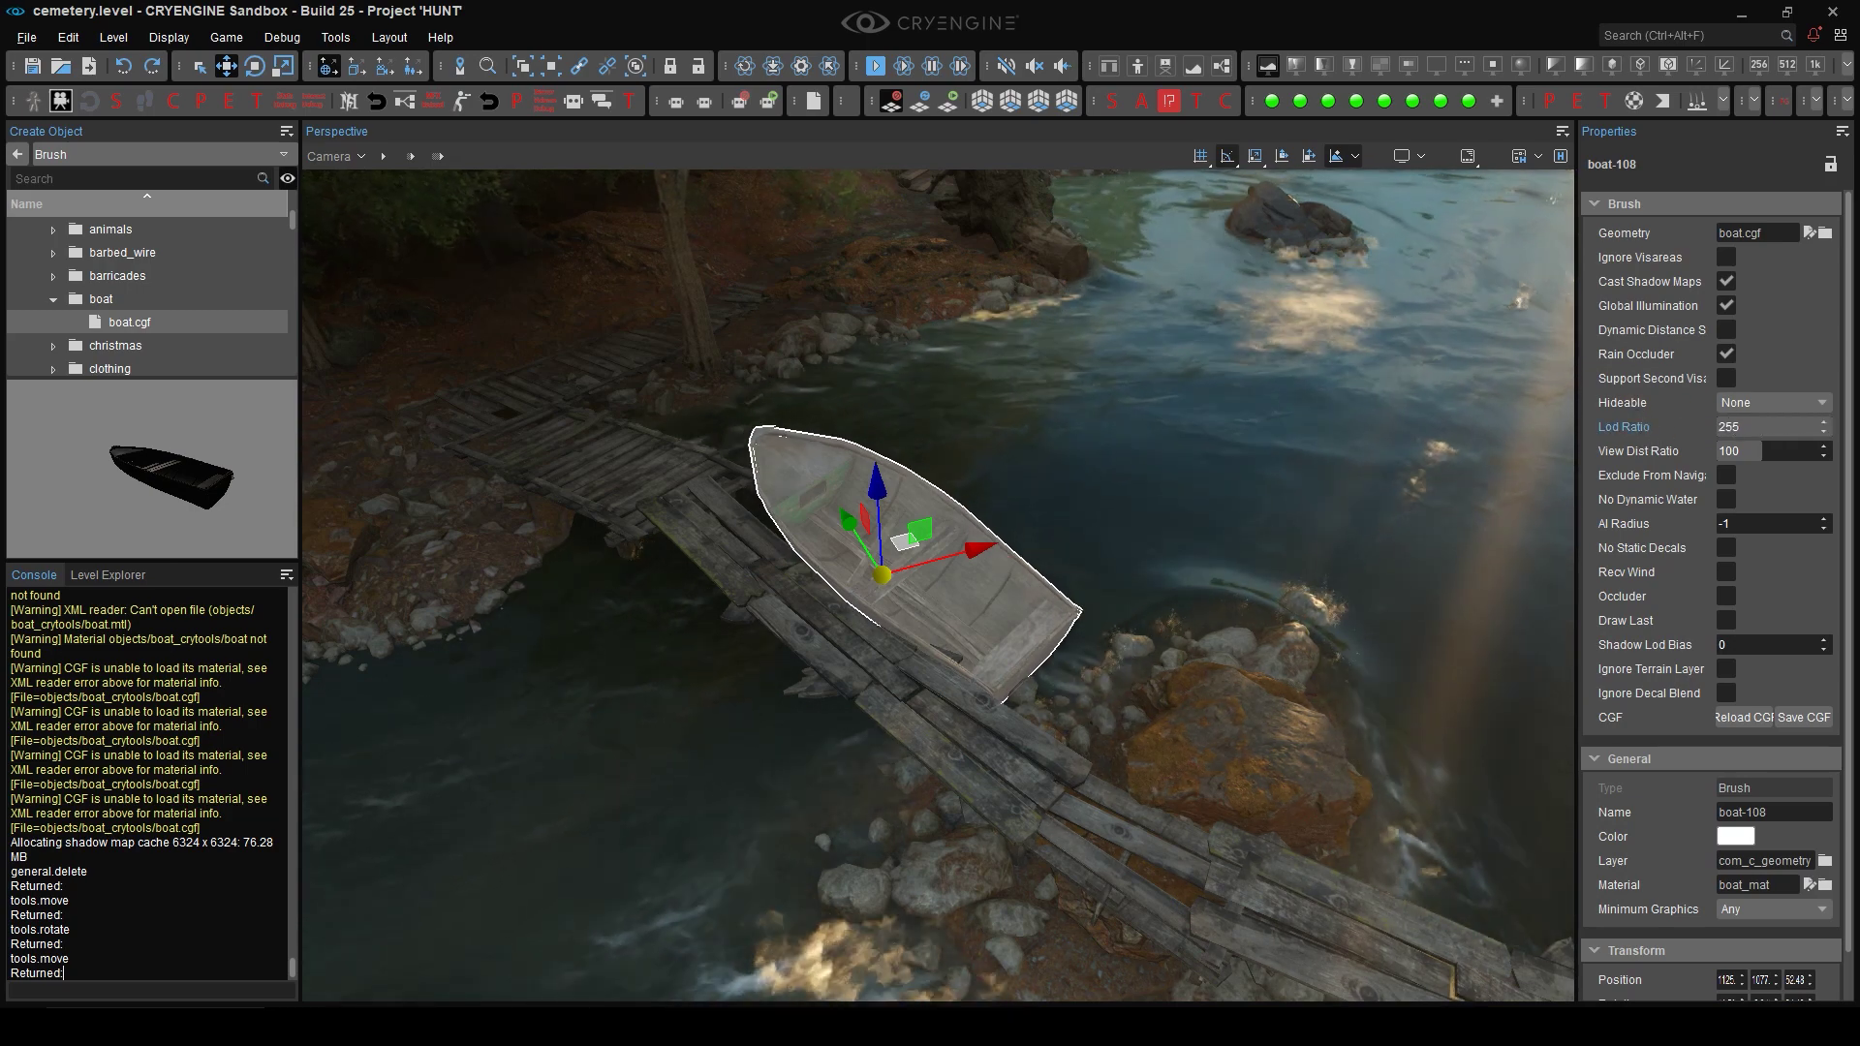
{"action": "key", "text": "w"}
{"action": "right_click_drag", "start_coordinate": [862, 552], "coordinate": [852, 544]}
{"action": "key", "text": "w"}
{"action": "key", "text": "w"}
{"action": "key", "text": "s"}
{"action": "left_click_drag", "start_coordinate": [1012, 590], "coordinate": [1013, 590]}
{"action": "key", "text": "s"}
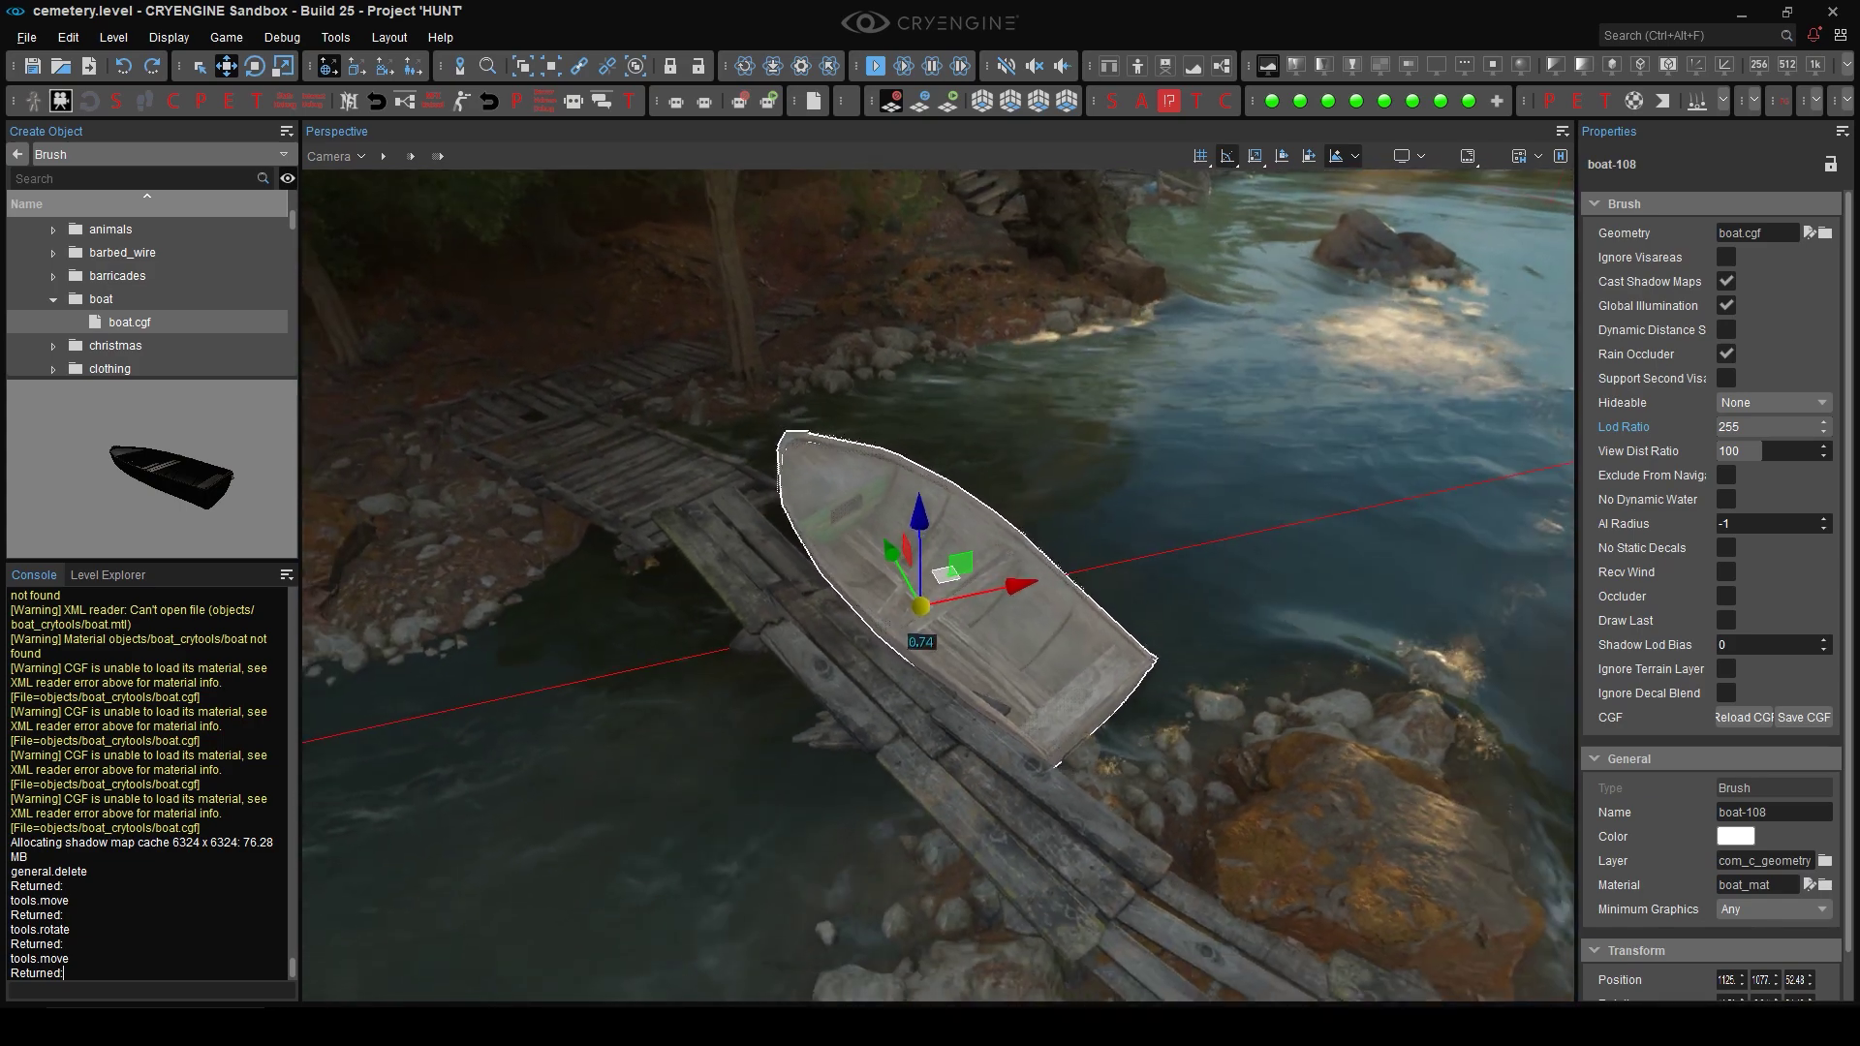
{"action": "key", "text": "w"}
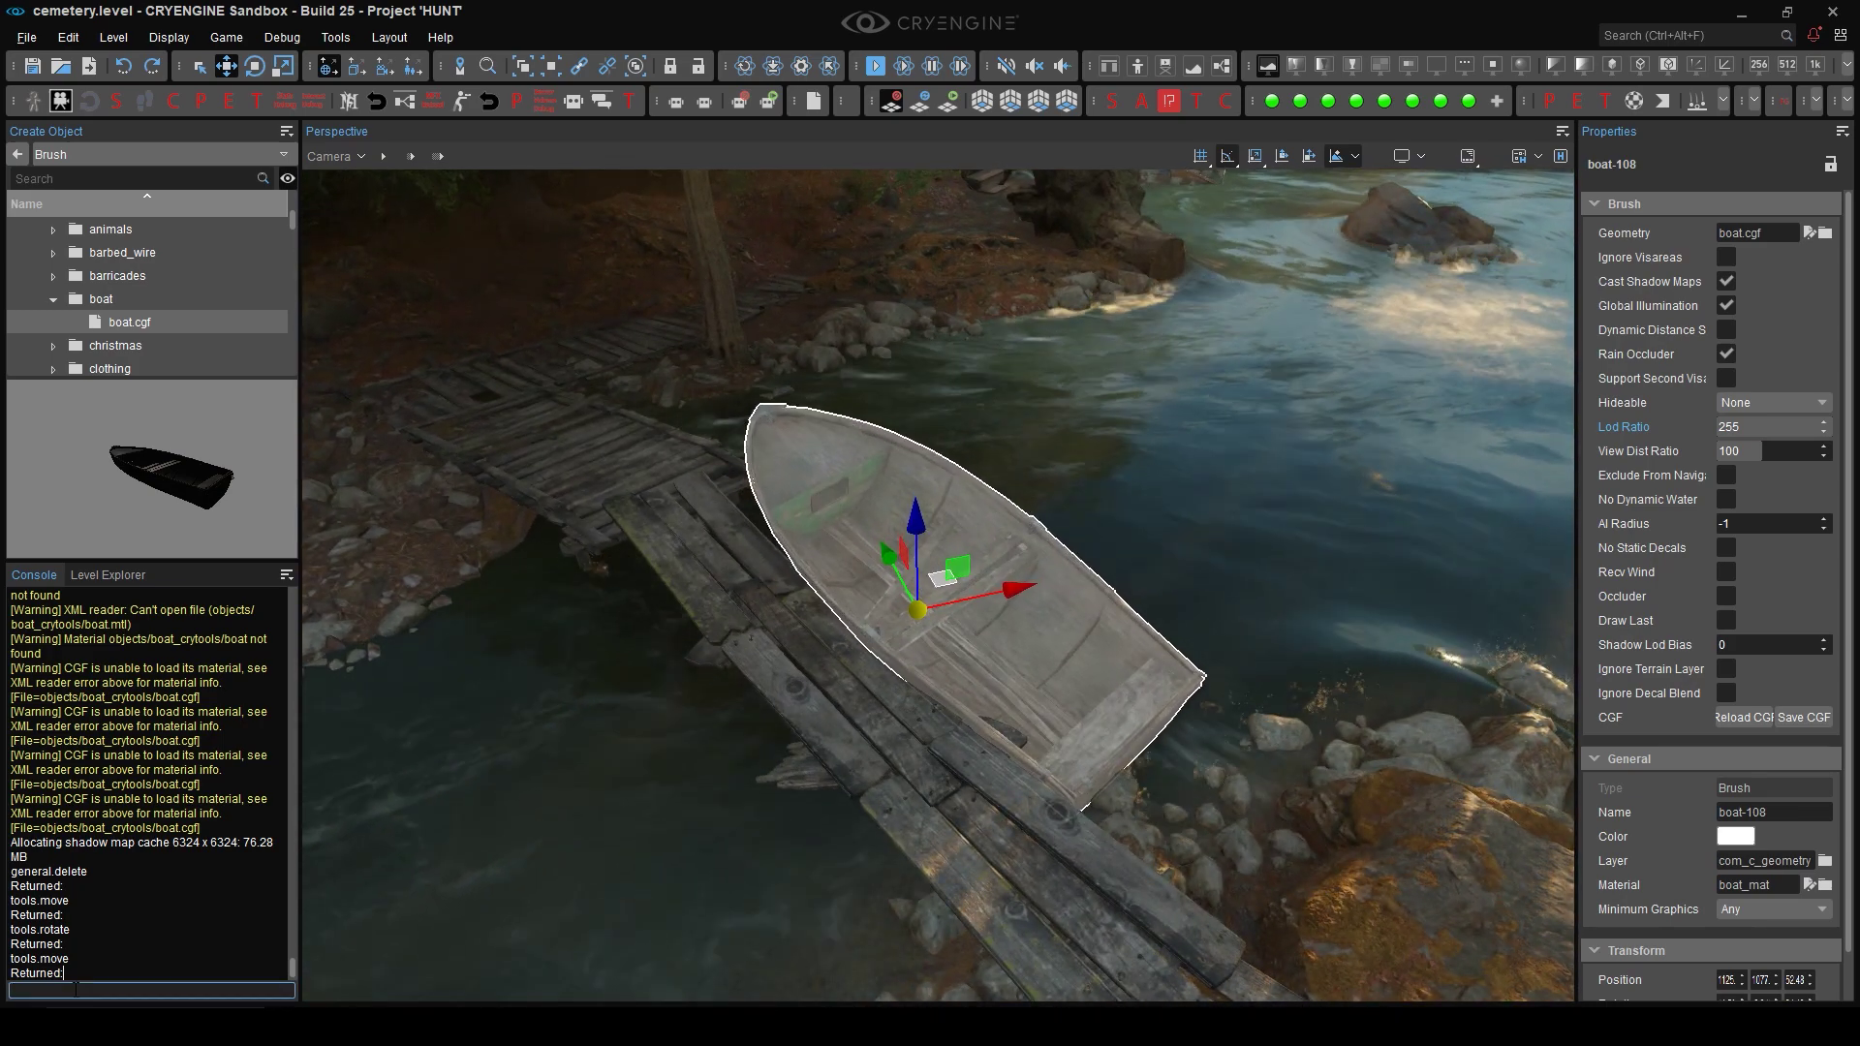
Step: Turn on the e_DebugDraw=3 LOD overlay and back the camera away to watch LOD switching
{"action": "type", "text": "e_debugDraw"}
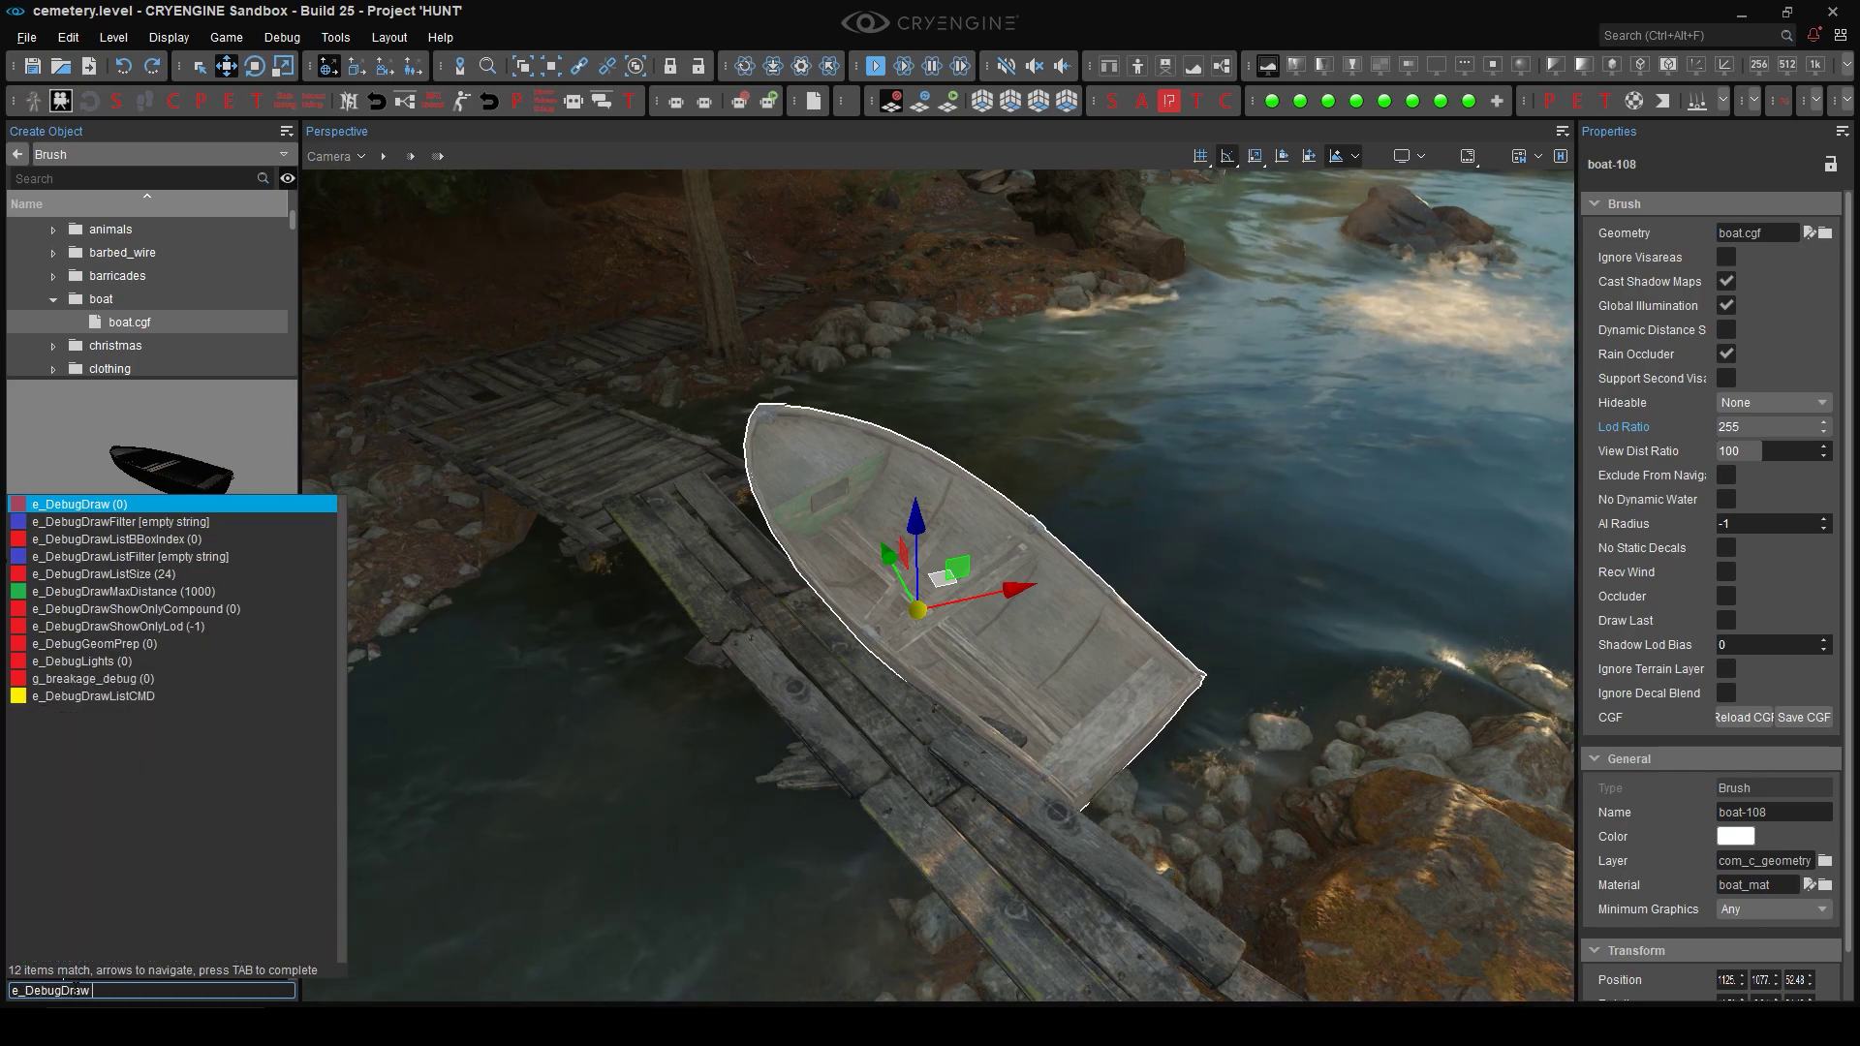
{"action": "type", "text": "=3"}
{"action": "key", "text": "Return"}
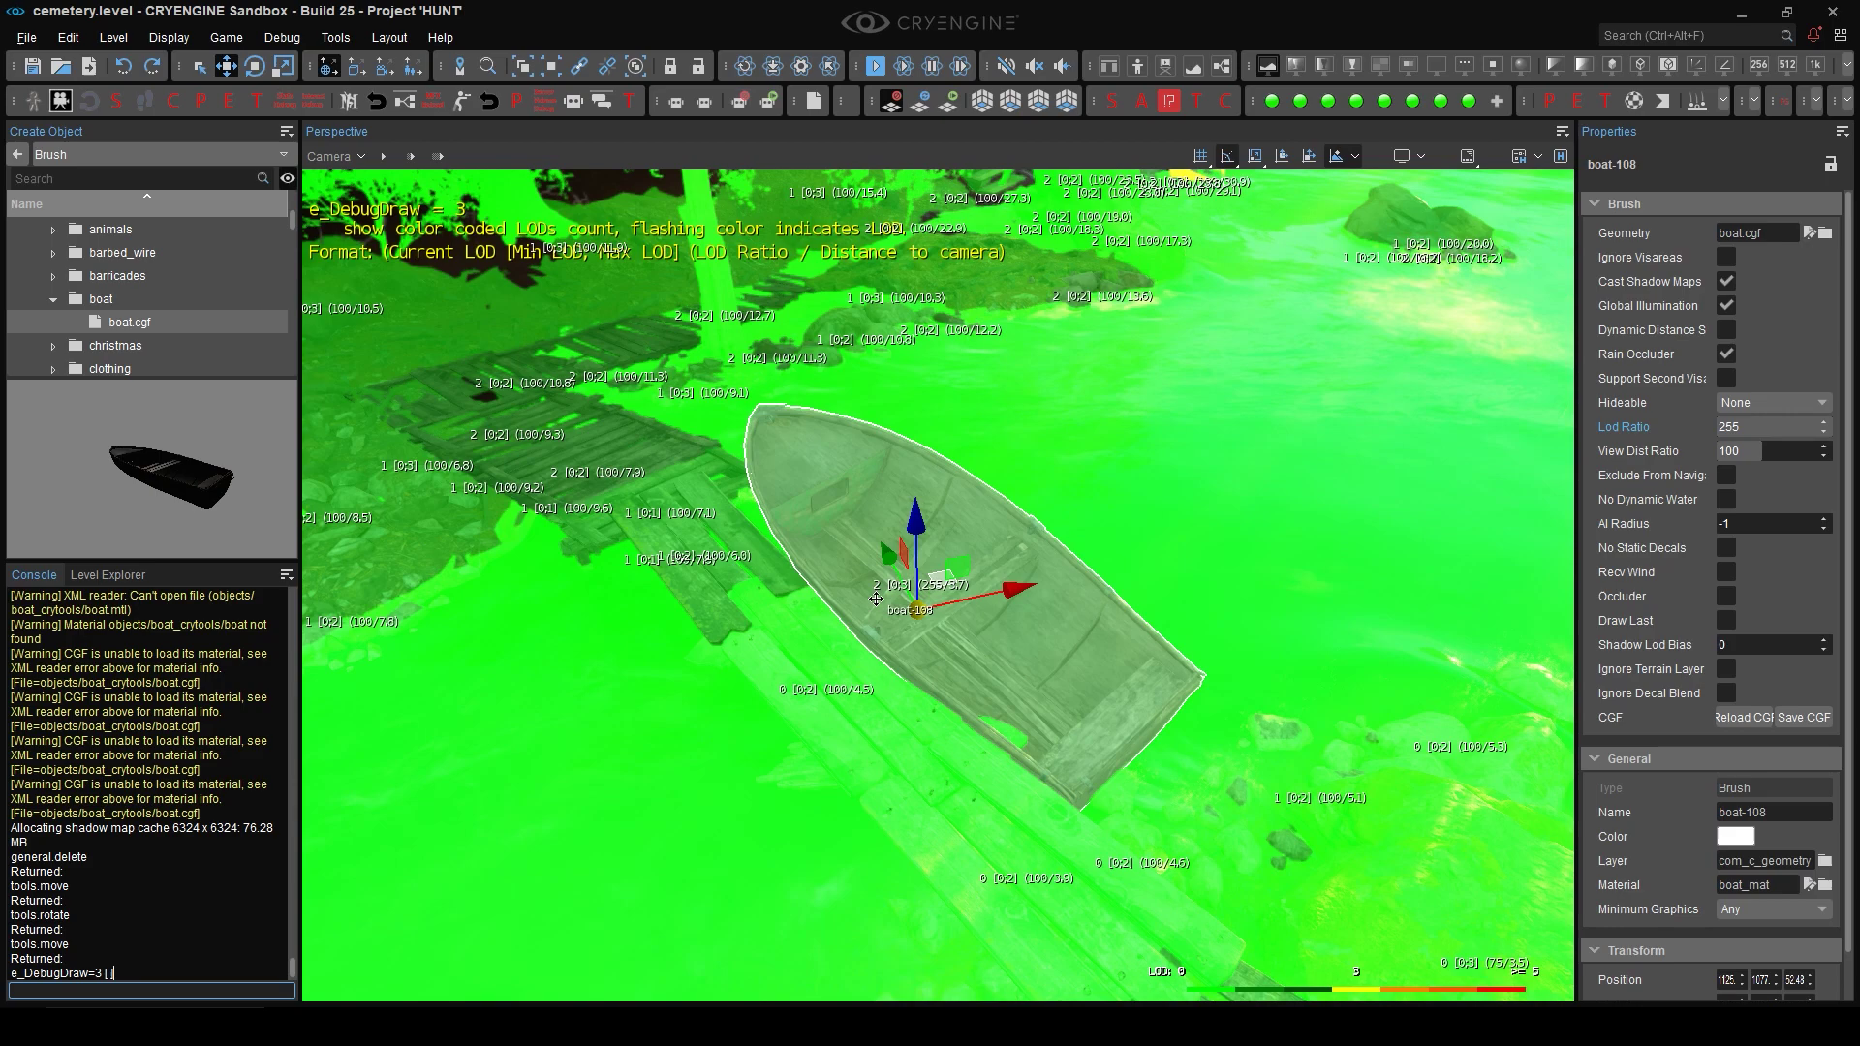
{"action": "scroll", "coordinate": [937, 586], "scroll_direction": "down", "scroll_amount": 2}
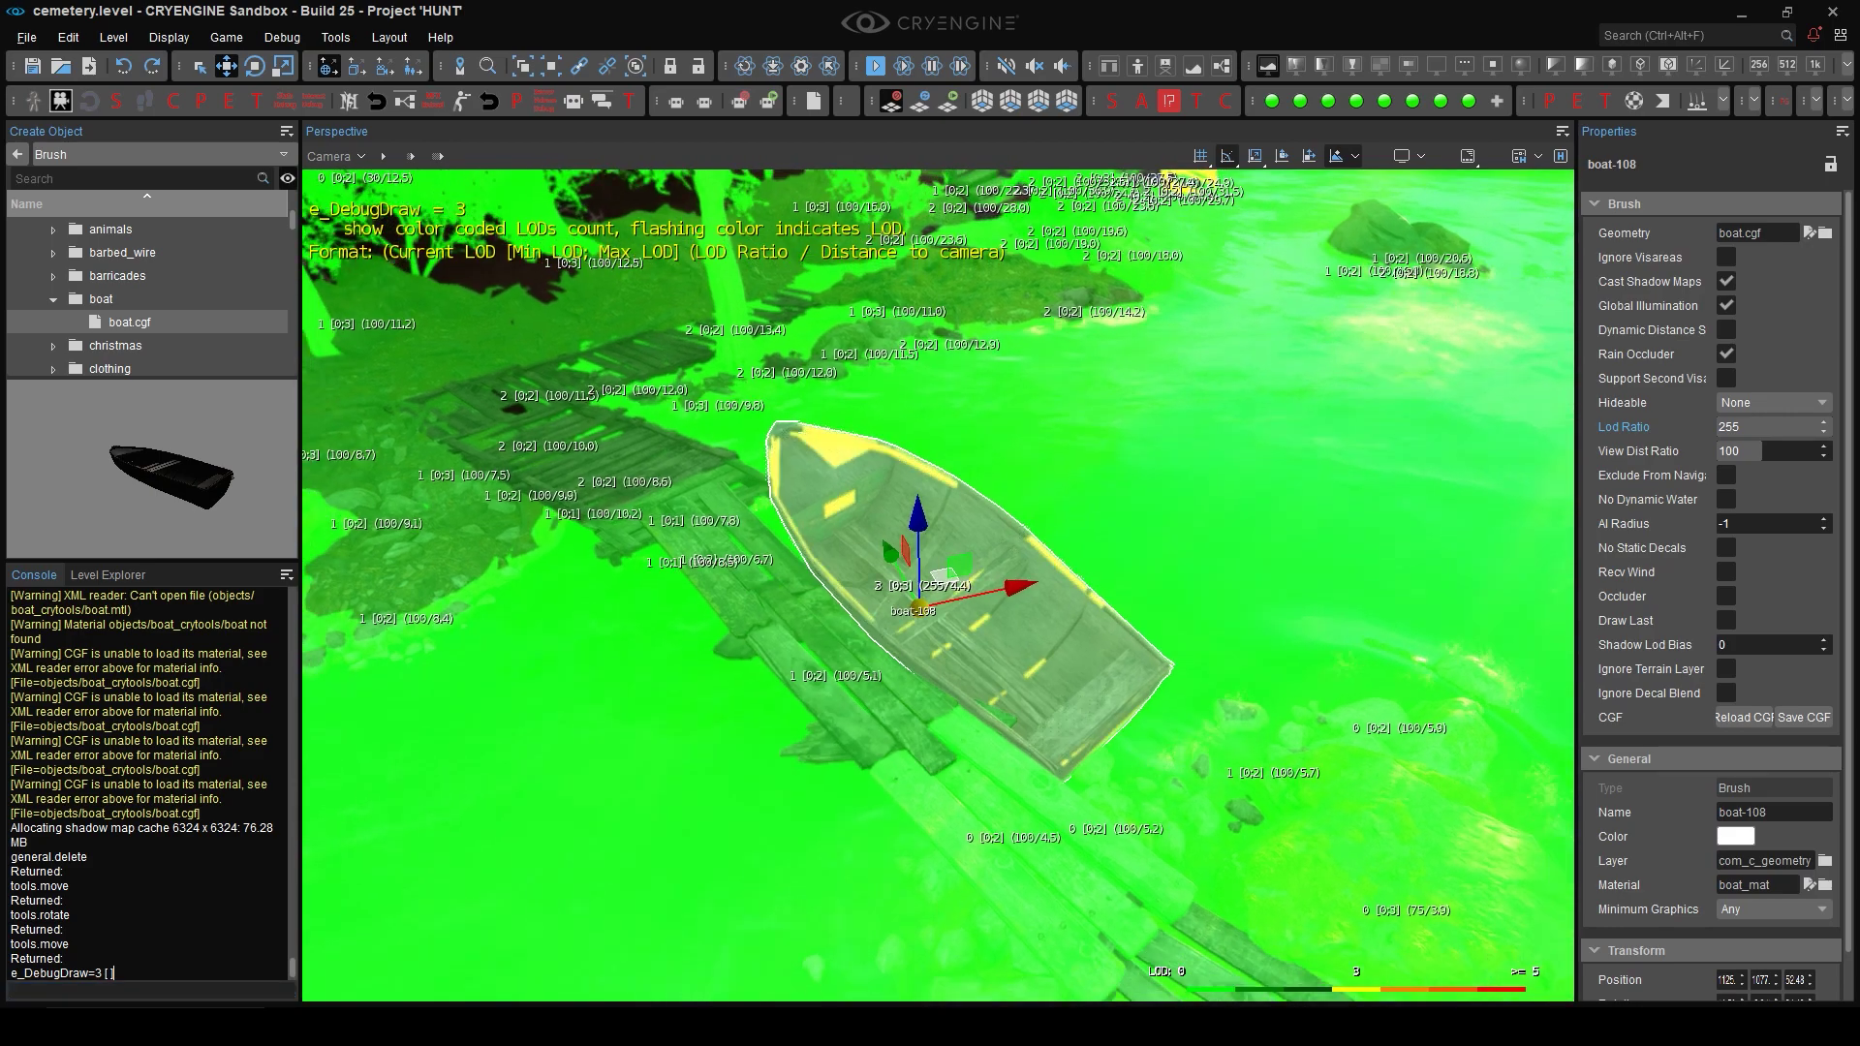
{"action": "left_click_drag", "start_coordinate": [1015, 589], "coordinate": [1018, 588]}
{"action": "key", "text": "s"}
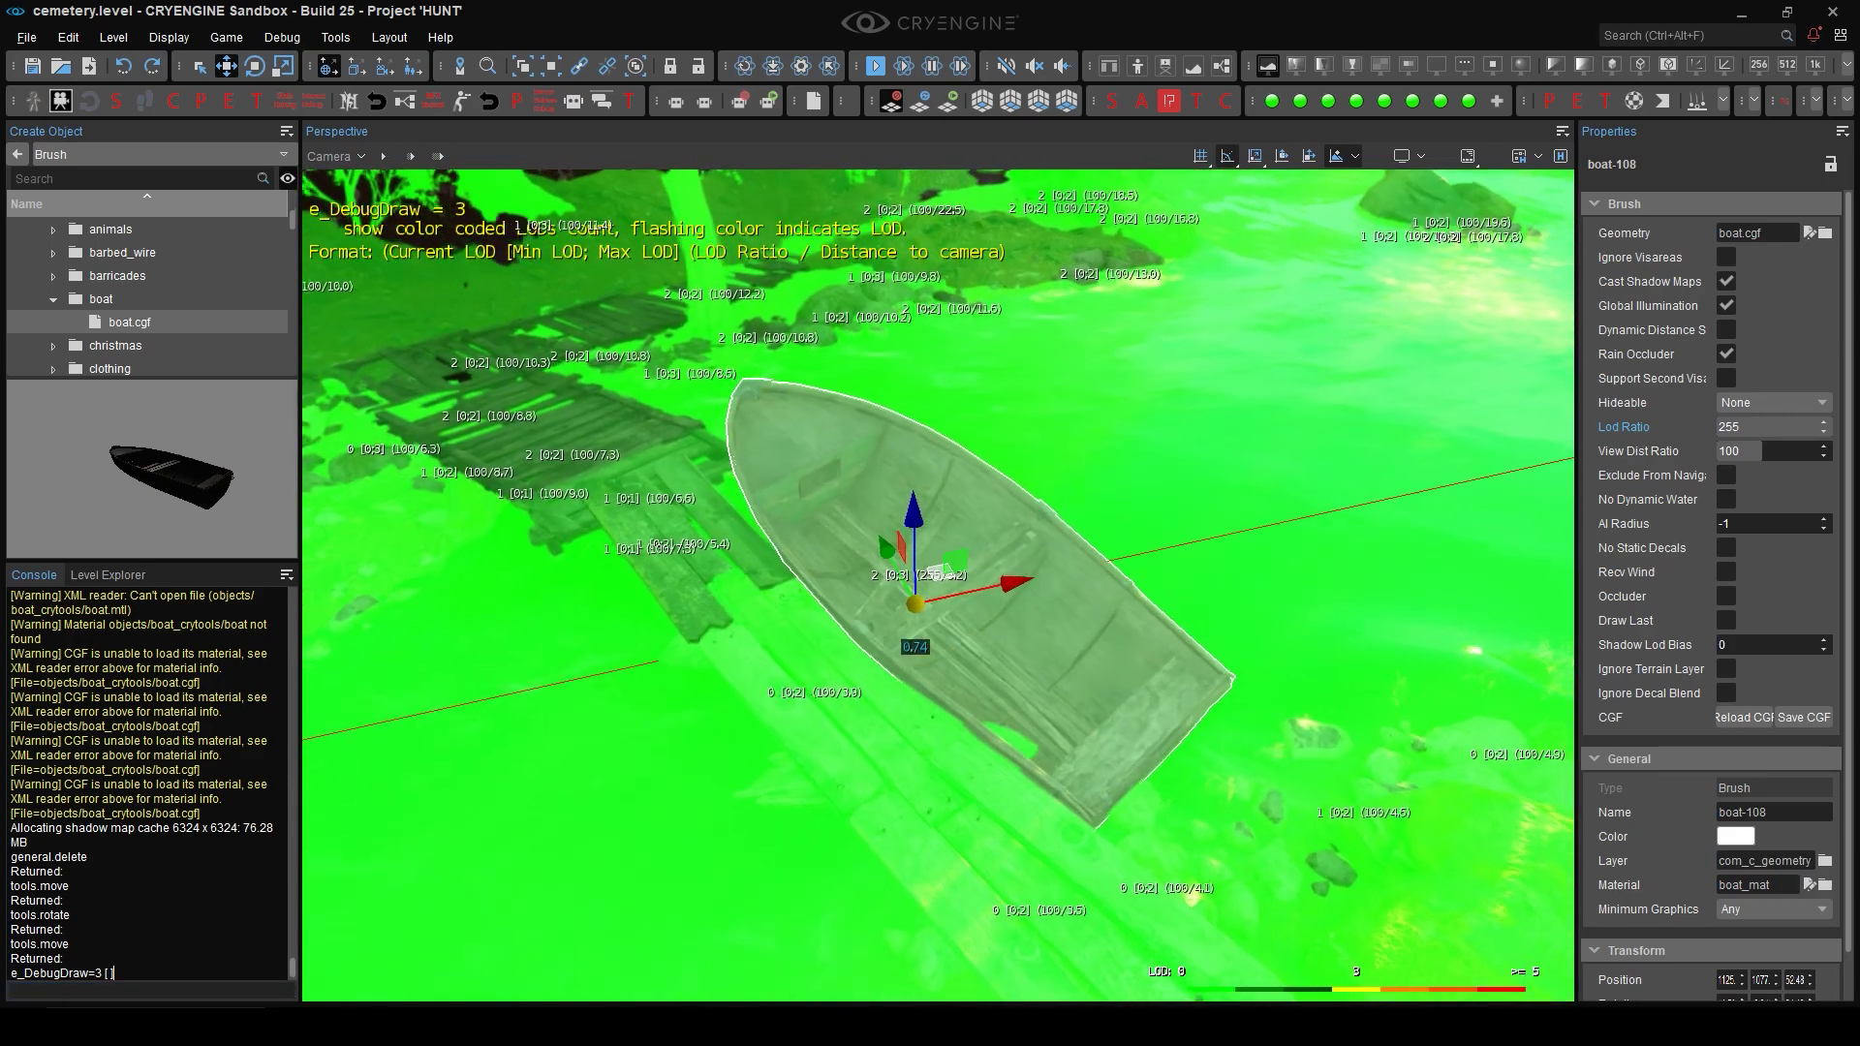
{"action": "key", "text": "s"}
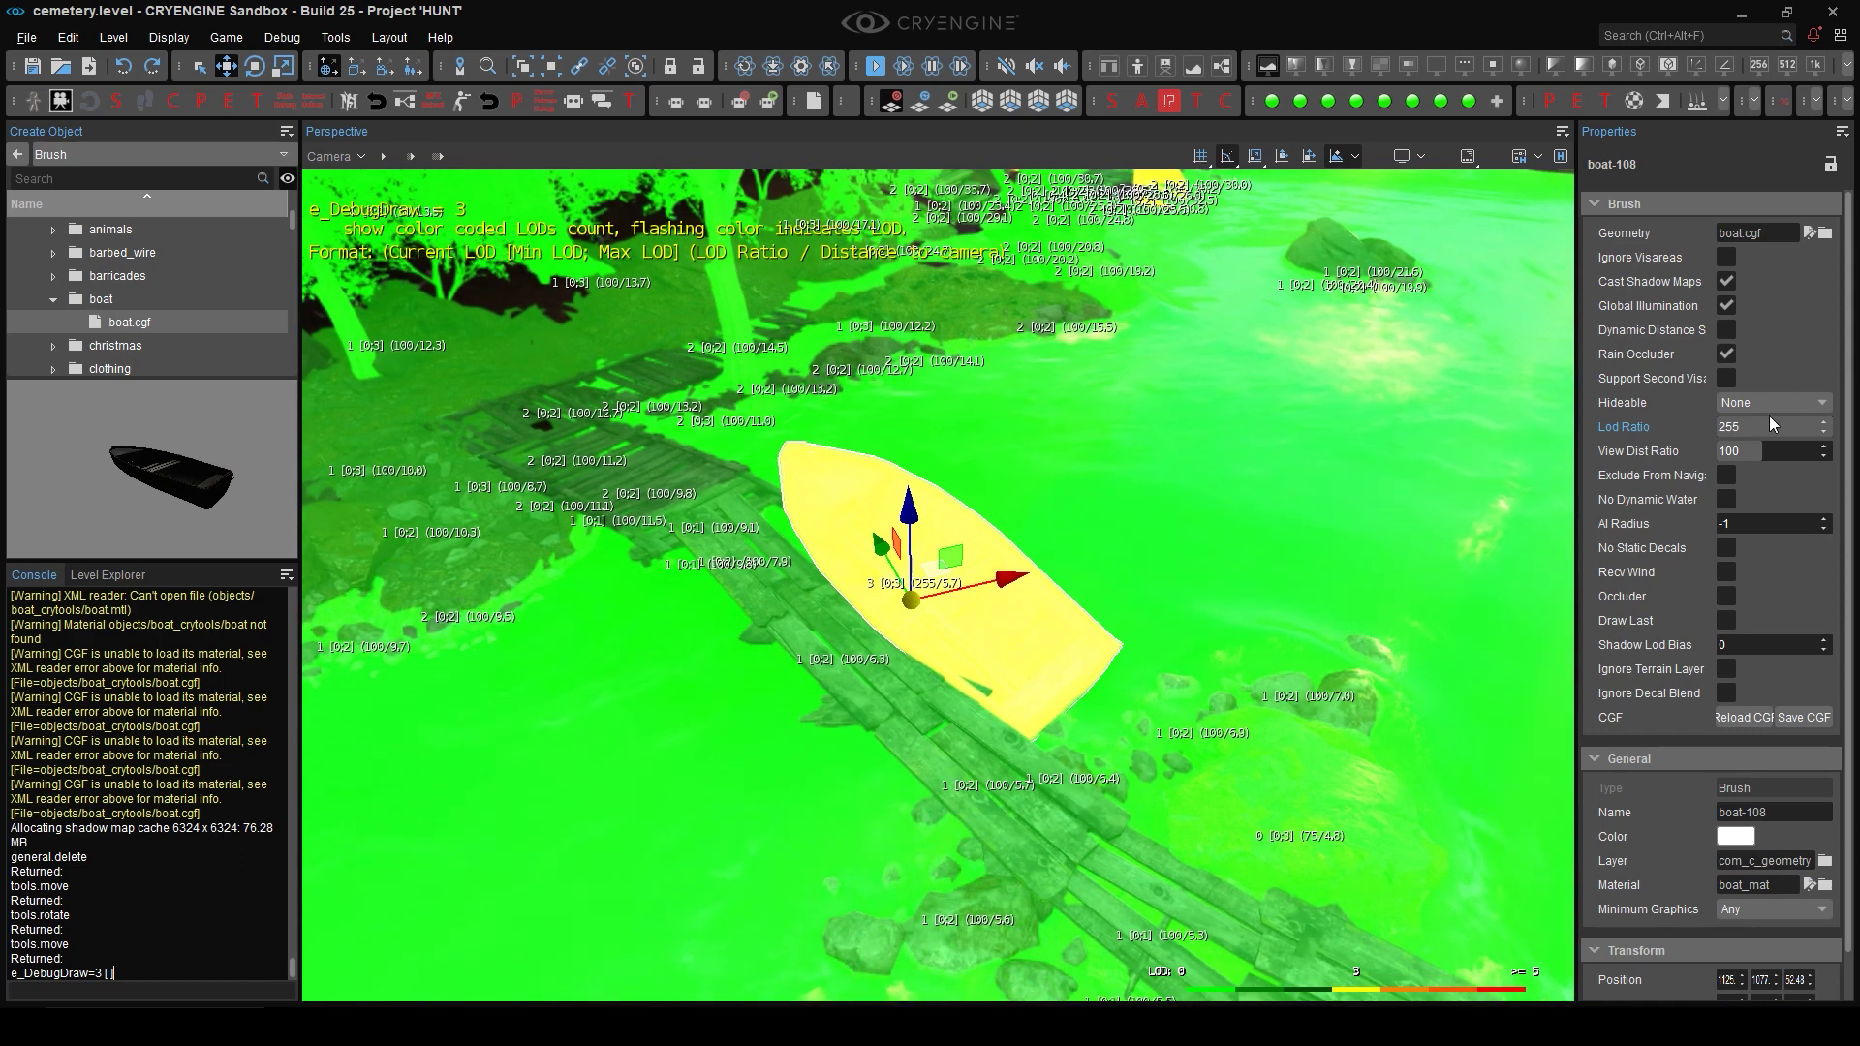
Step: Lower the boat's Lod Ratio to 142 and switch the overlay off with e_DebugDraw 0
{"action": "left_click_drag", "start_coordinate": [1769, 423], "coordinate": [1675, 424]}
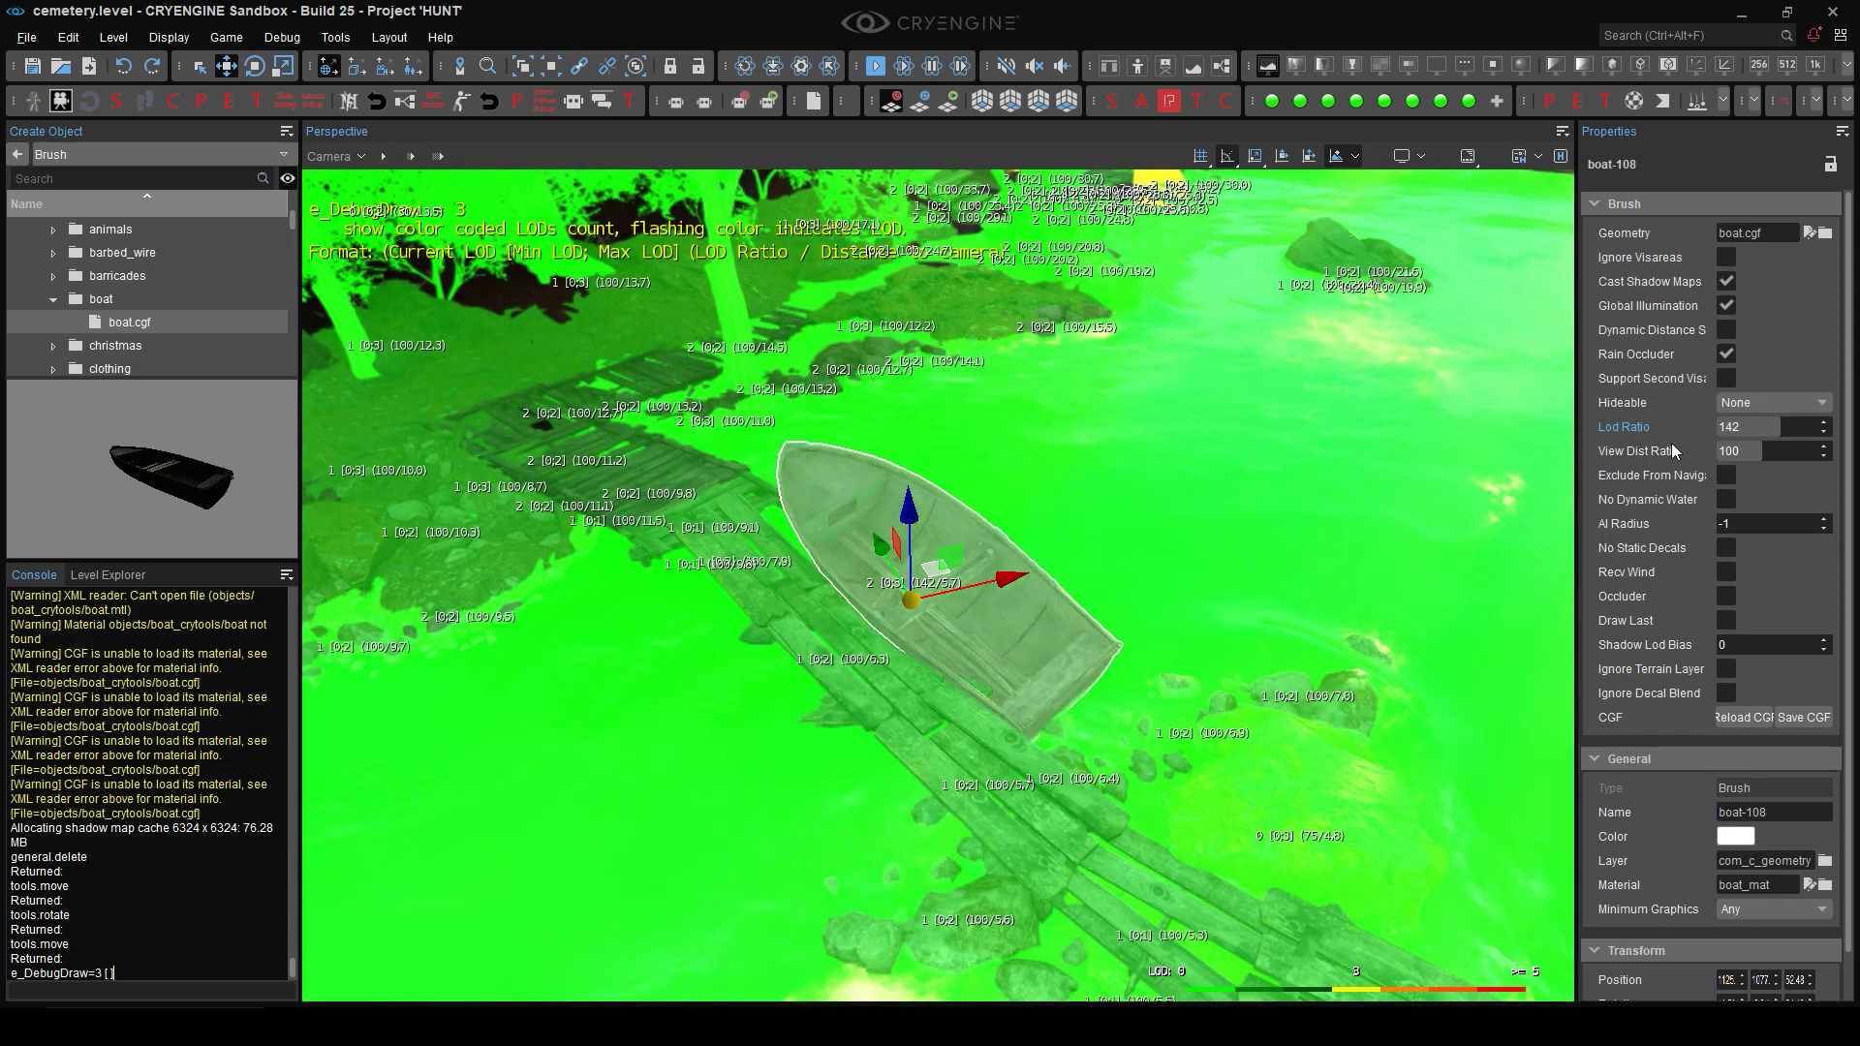
{"action": "right_click_drag", "start_coordinate": [976, 623], "coordinate": [959, 622]}
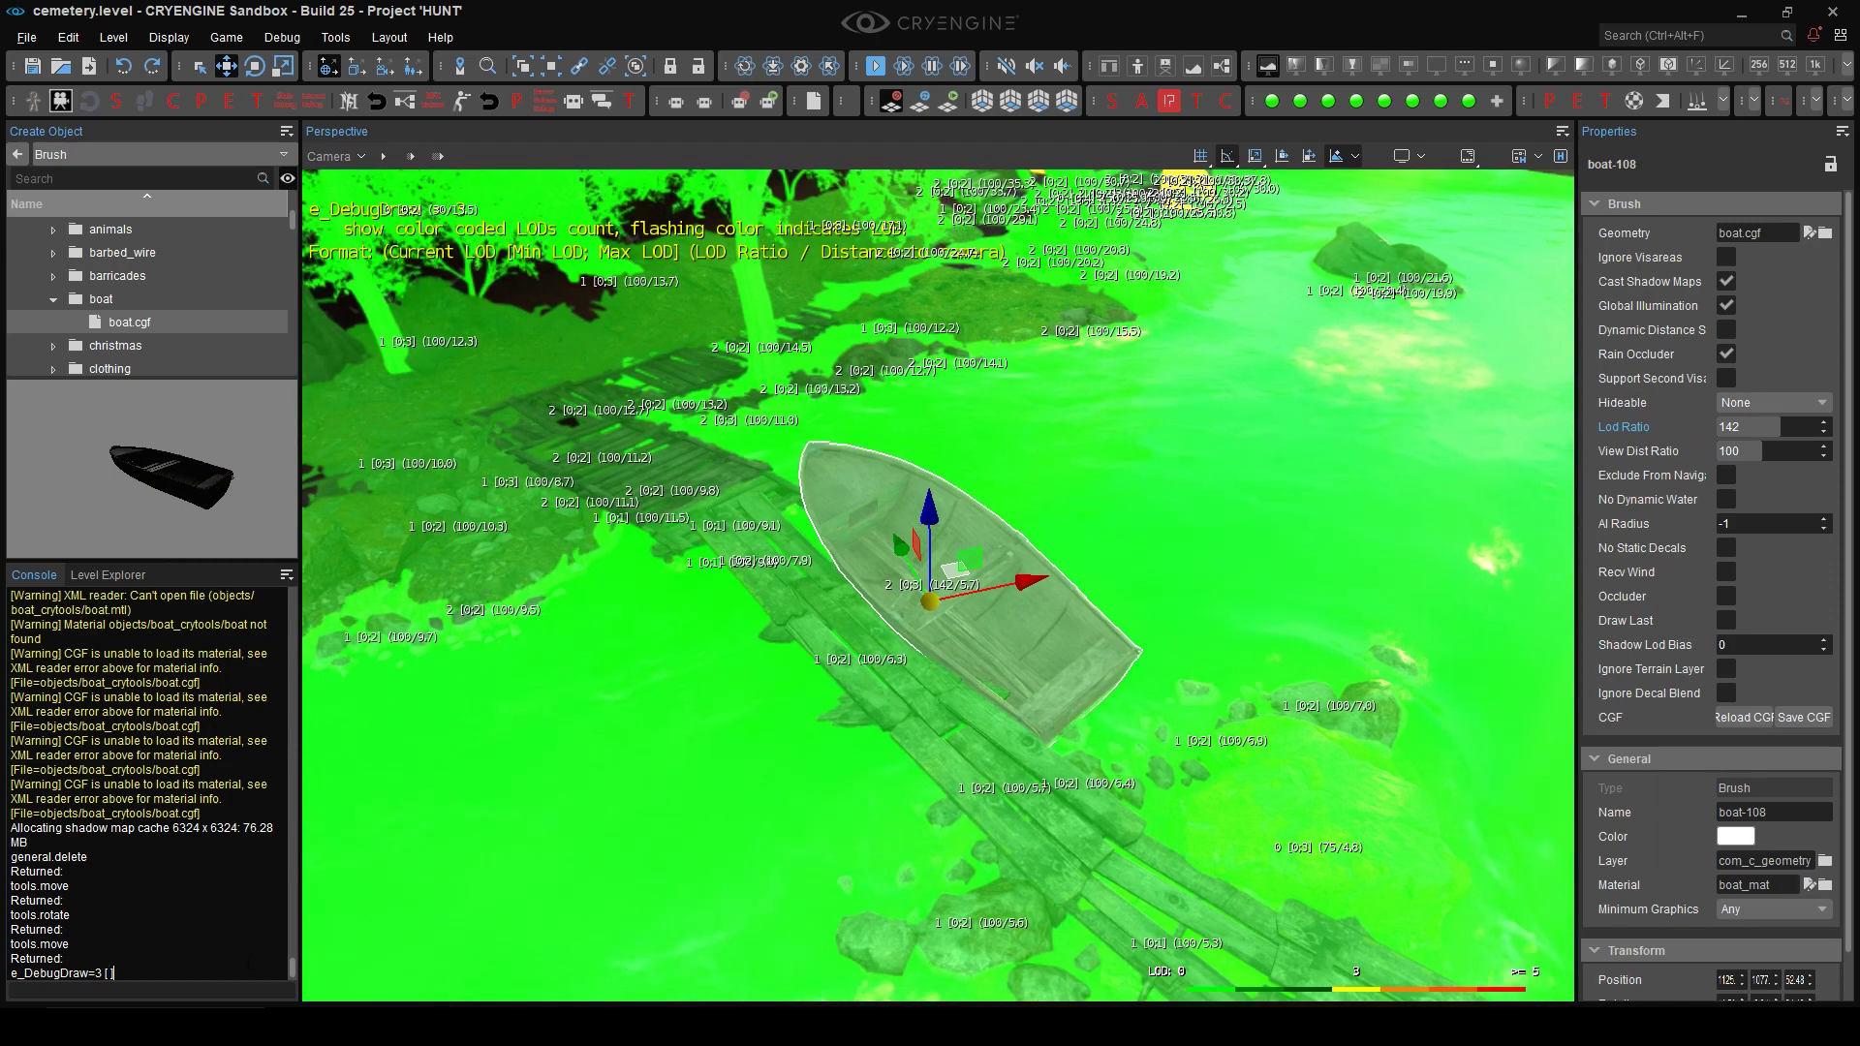
{"action": "key", "text": "Up"}
{"action": "key", "text": "BackSpace"}
{"action": "type", "text": "0"}
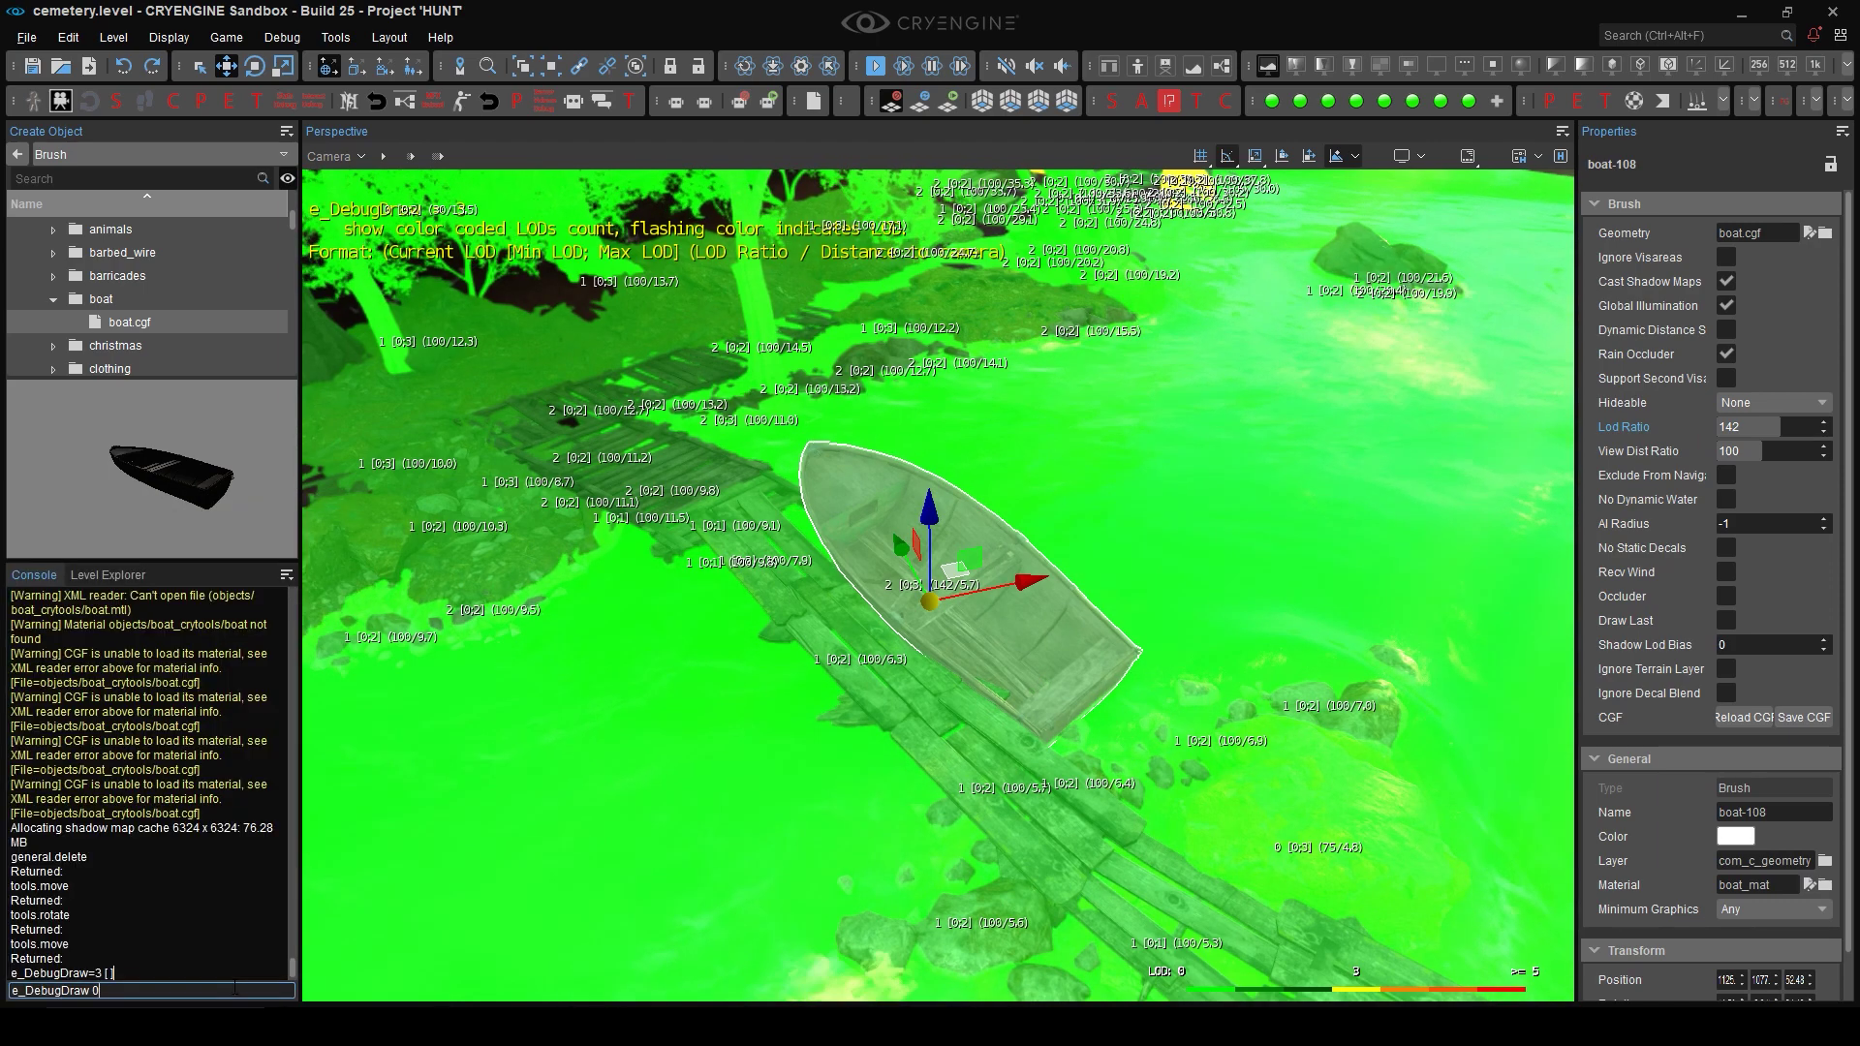
{"action": "key", "text": "Return"}
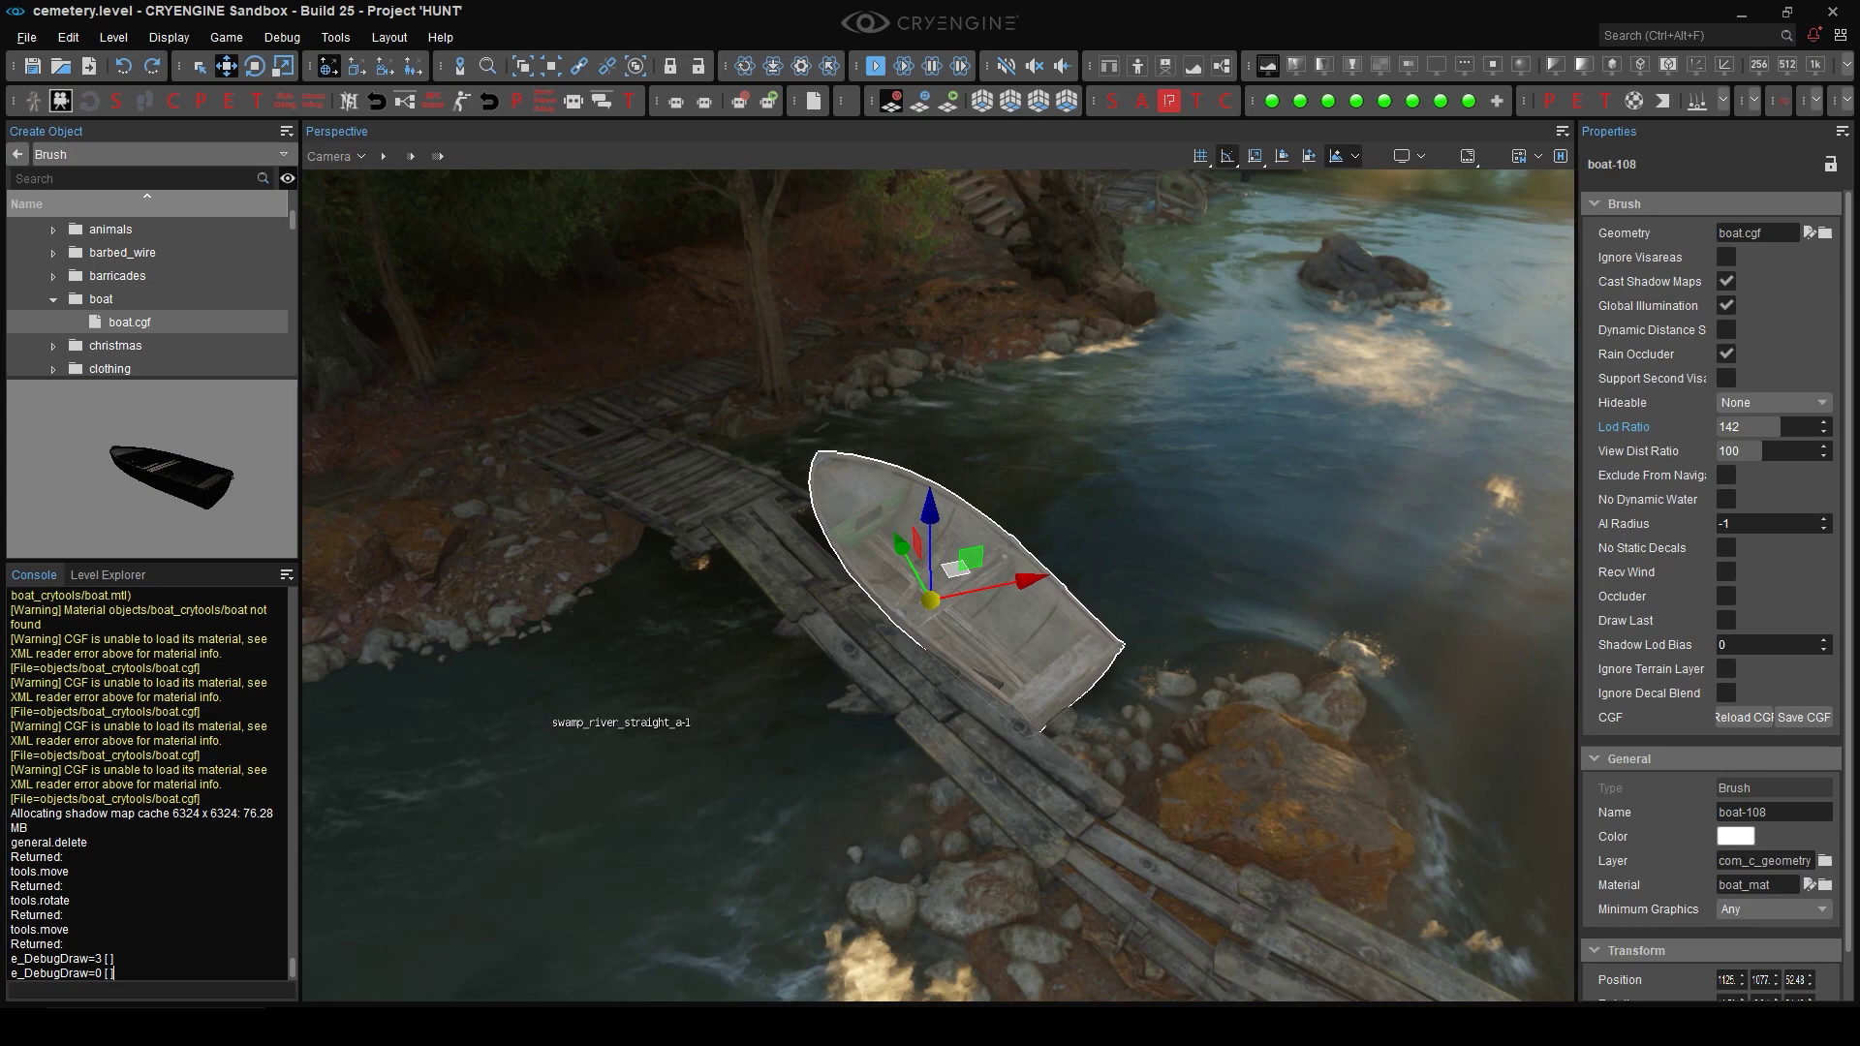
{"action": "key", "text": "a"}
{"action": "right_click_drag", "start_coordinate": [959, 622], "coordinate": [1036, 618]}
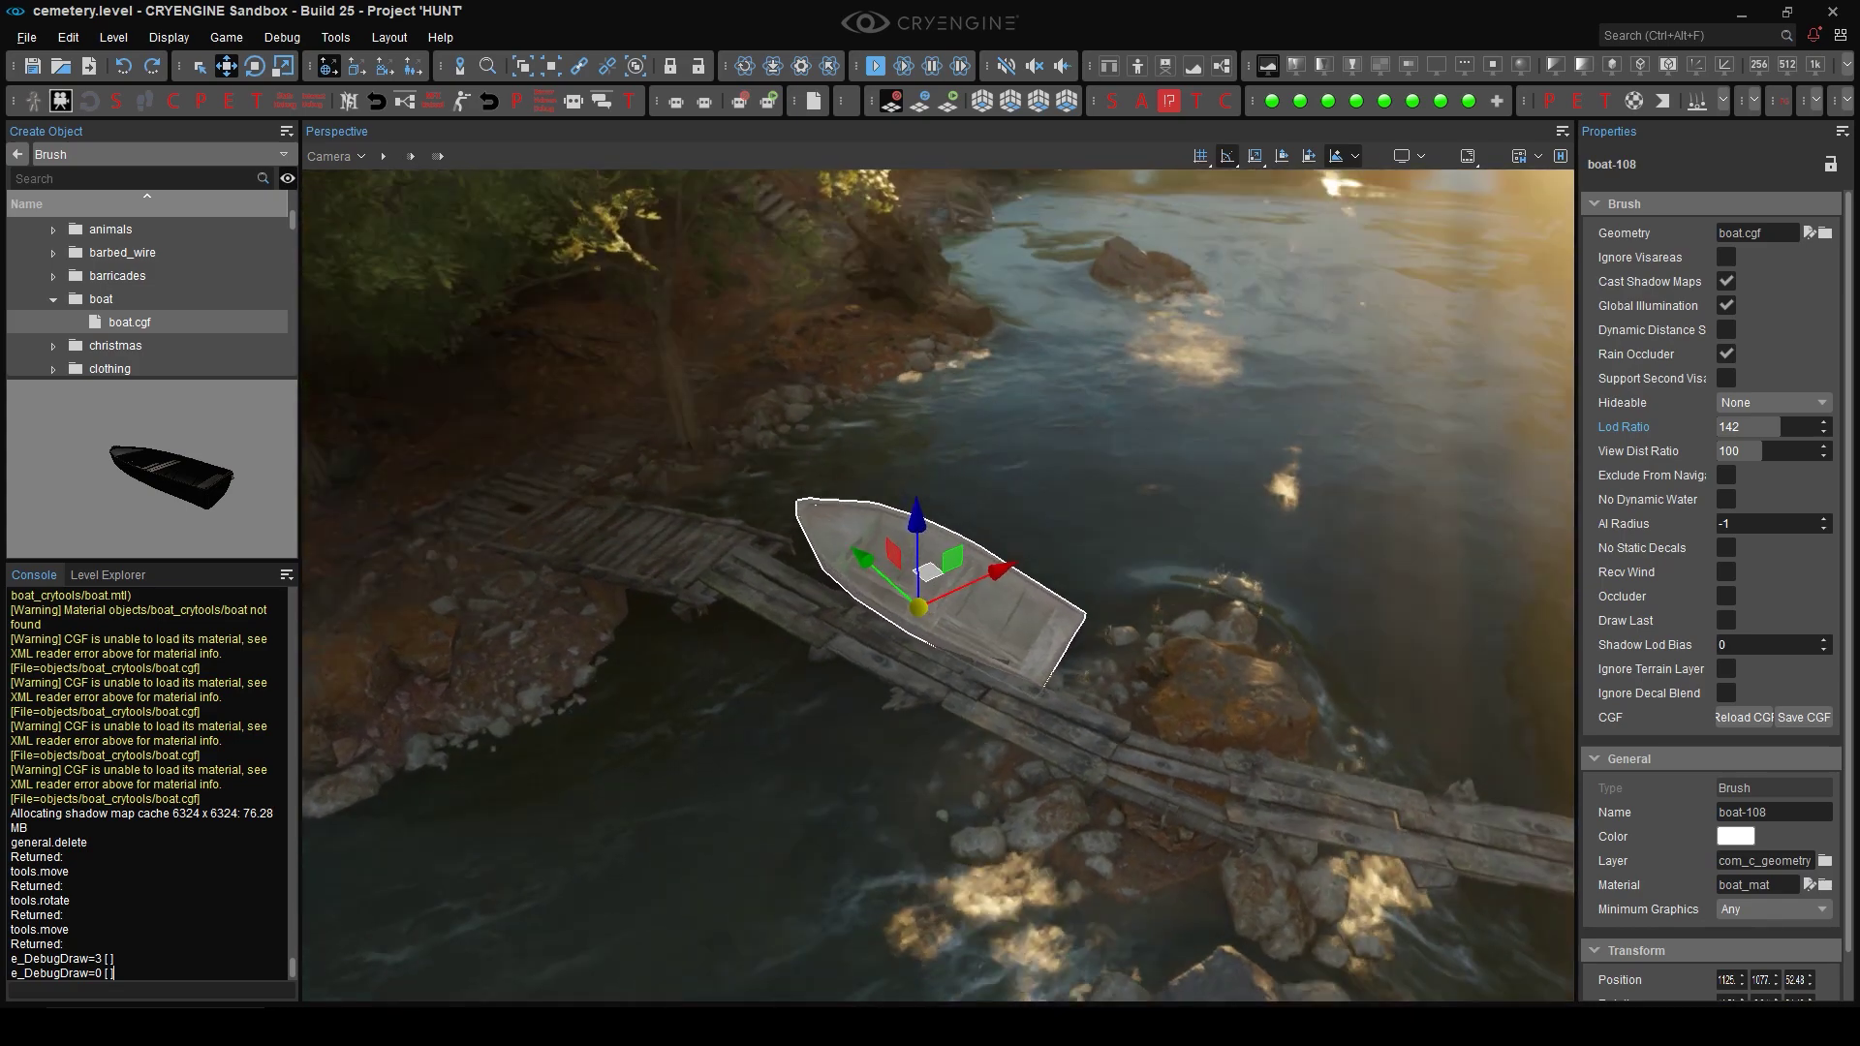
{"action": "mouse_move", "coordinate": [566, 681]}
{"action": "middle_mouse_down", "text": "alt"}
{"action": "mouse_move", "coordinate": [707, 686]}
{"action": "mouse_move", "coordinate": [566, 681]}
{"action": "middle_mouse_up", "text": "alt"}
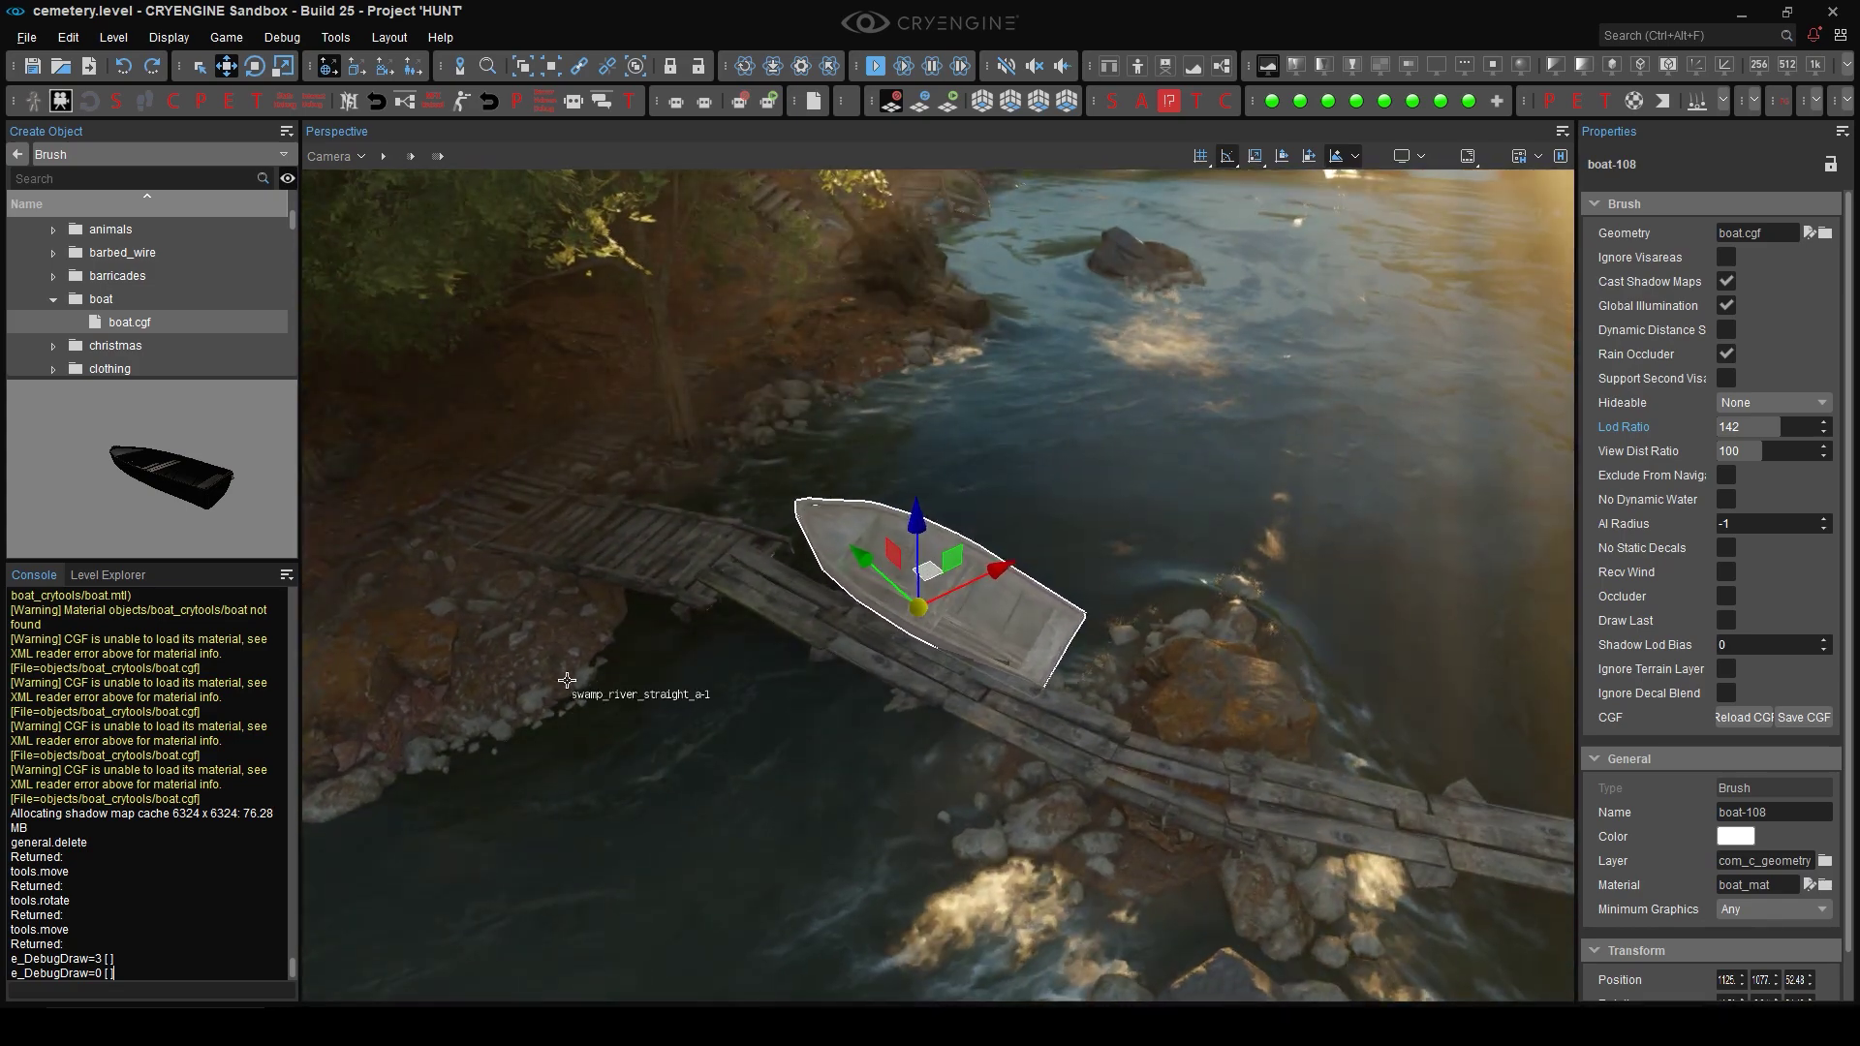
{"action": "key", "text": "d"}
{"action": "right_click_drag", "start_coordinate": [566, 681], "coordinate": [498, 674]}
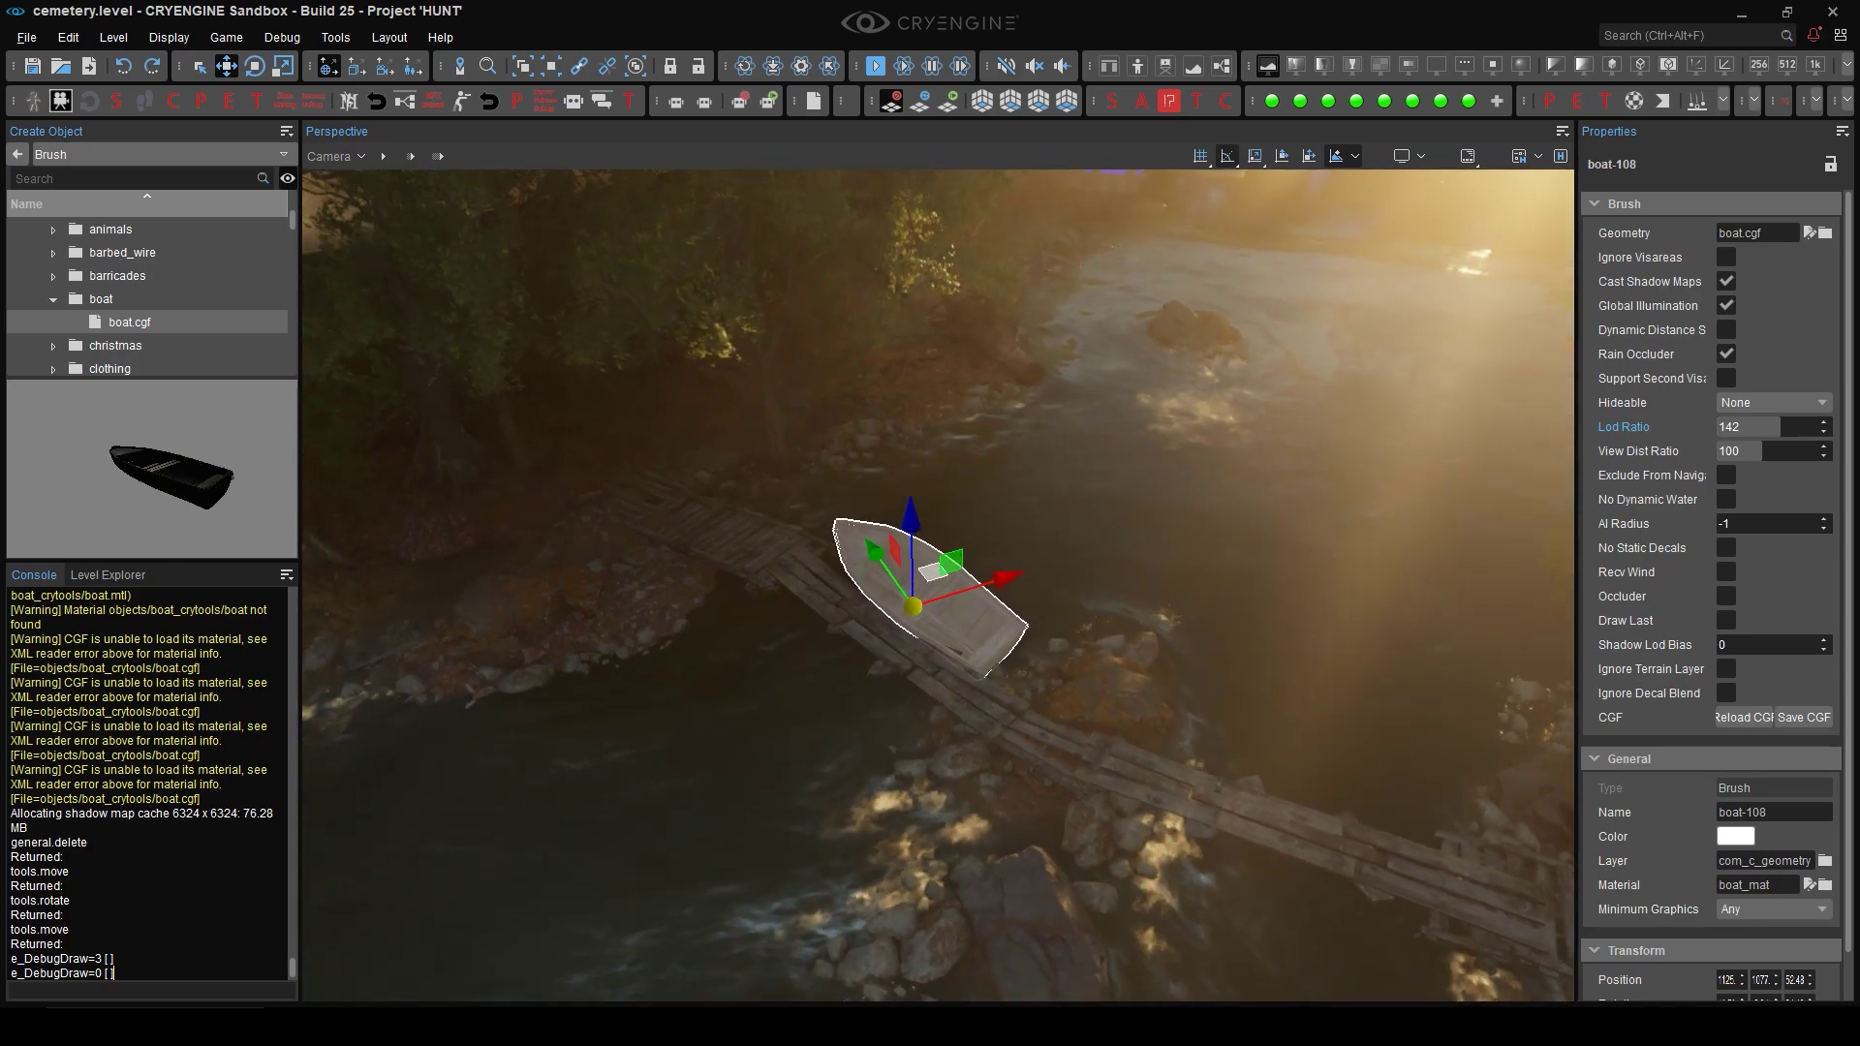